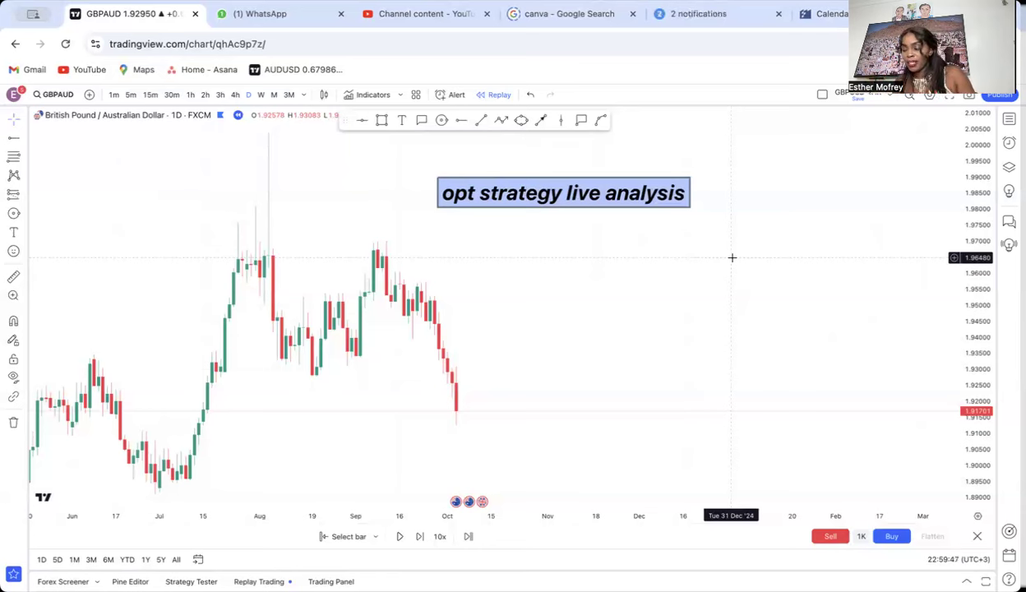
Draw a horizontal line across the daily GBPAUD chart at about 1.92617, just above the latest candle's close.
{"action": "scroll", "coordinate": [609, 320], "scroll_direction": "up", "scroll_amount": 3}
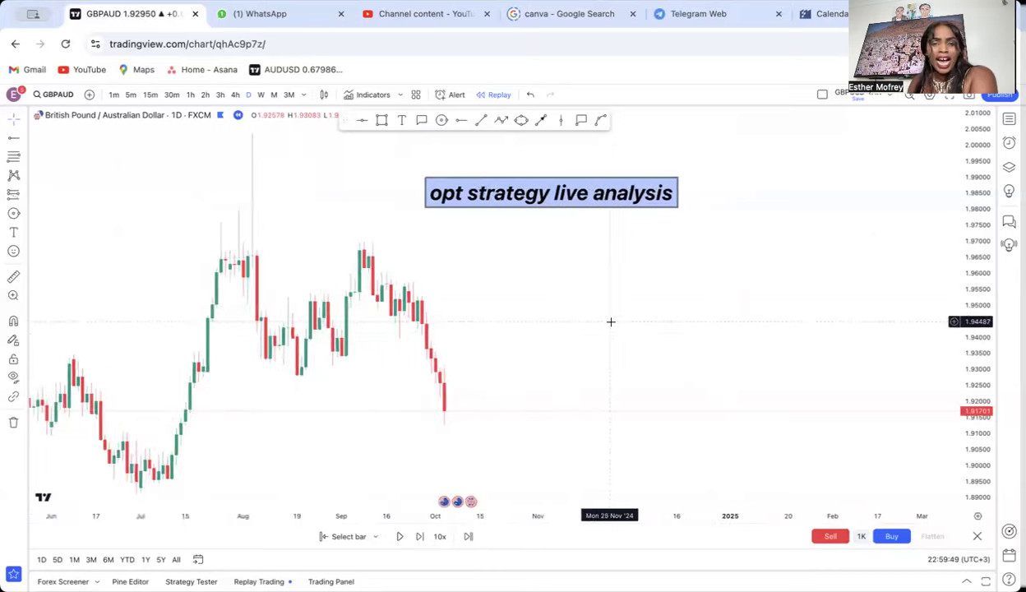
{"action": "left_click_drag", "start_coordinate": [455, 348], "coordinate": [805, 224]}
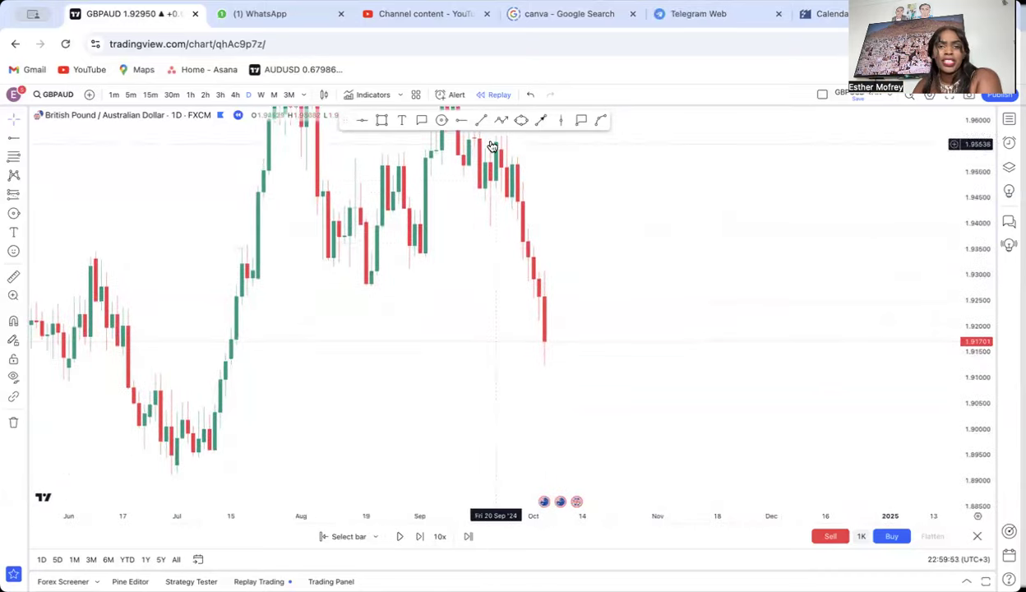
{"action": "left_click", "coordinate": [362, 121]}
{"action": "left_click", "coordinate": [200, 294]}
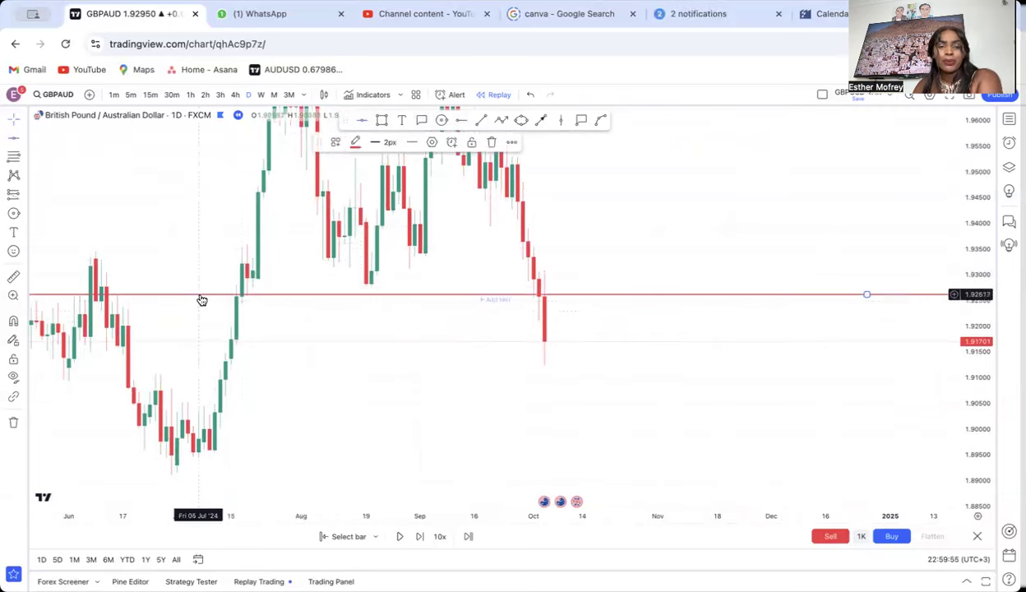
Move the "opt strategy live analysis" text label up and away from the candles on the daily chart.
{"action": "left_click_drag", "start_coordinate": [513, 353], "coordinate": [627, 354]}
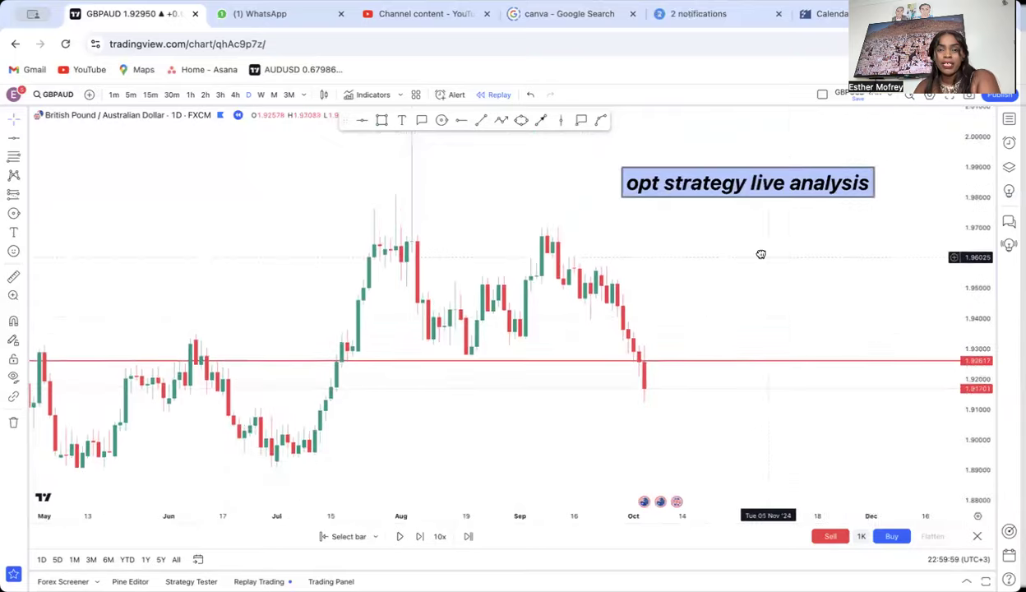
{"action": "left_click_drag", "start_coordinate": [760, 254], "coordinate": [653, 287]}
{"action": "scroll", "coordinate": [609, 236], "scroll_direction": "down", "scroll_amount": 1}
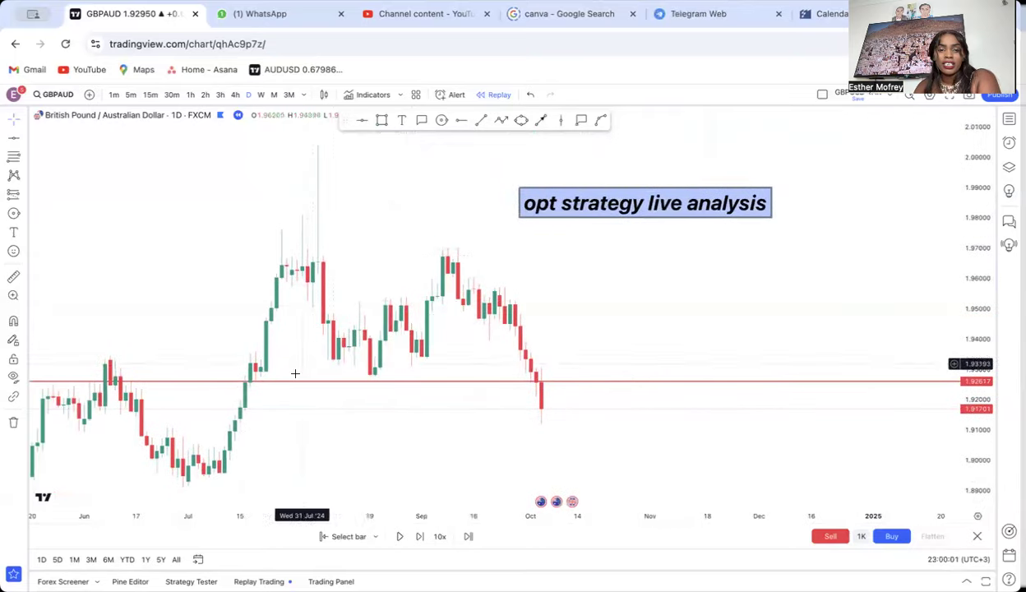
{"action": "left_click_drag", "start_coordinate": [559, 202], "coordinate": [653, 167]}
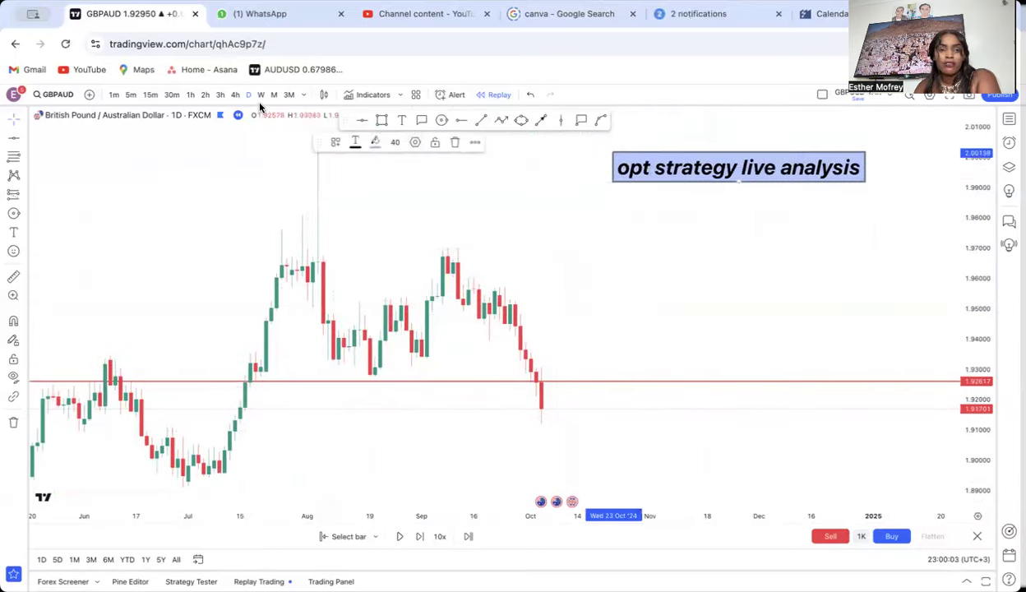
Switch the chart to the weekly timeframe and reposition the "opt strategy live analysis" label in the empty area above future dates.
{"action": "left_click", "coordinate": [261, 96]}
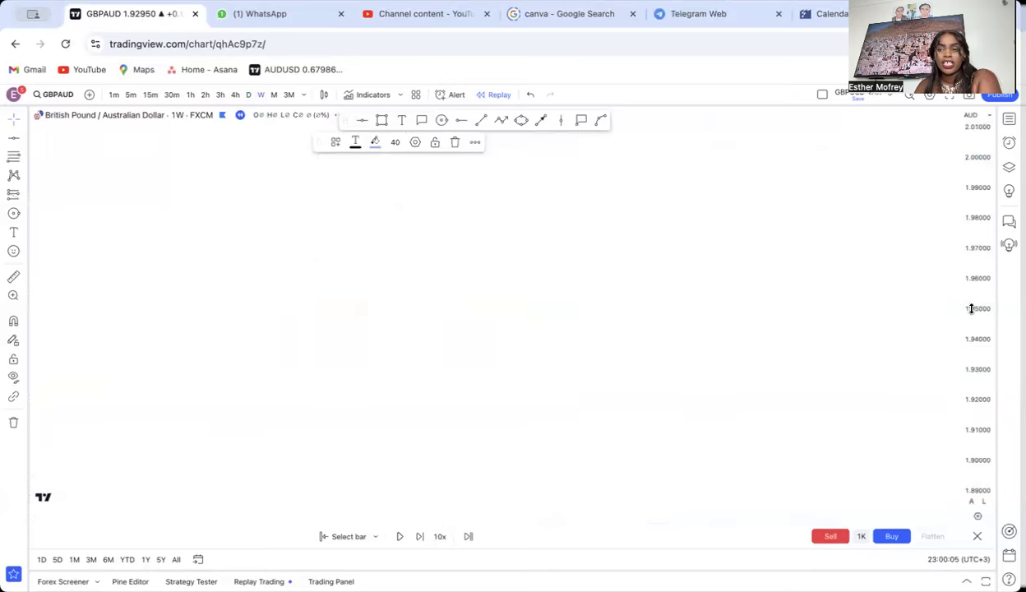
{"action": "left_click_drag", "start_coordinate": [972, 284], "coordinate": [972, 317]}
{"action": "scroll", "coordinate": [771, 298], "scroll_direction": "down", "scroll_amount": 1}
{"action": "left_click_drag", "start_coordinate": [740, 305], "coordinate": [568, 330]}
{"action": "left_click_drag", "start_coordinate": [452, 229], "coordinate": [603, 156]}
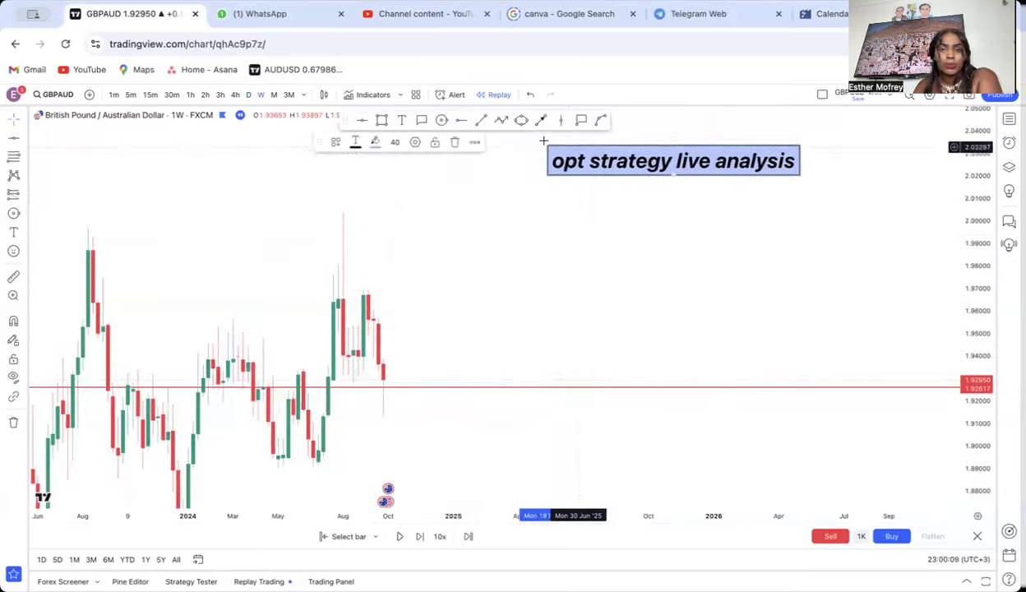
Draw a rectangle zone over the long August wick, from about 1.966 up to about 2.003, extending into 2025.
{"action": "left_click", "coordinate": [382, 121]}
{"action": "left_click_drag", "start_coordinate": [298, 214], "coordinate": [500, 278]}
{"action": "left_click_drag", "start_coordinate": [575, 323], "coordinate": [653, 342]}
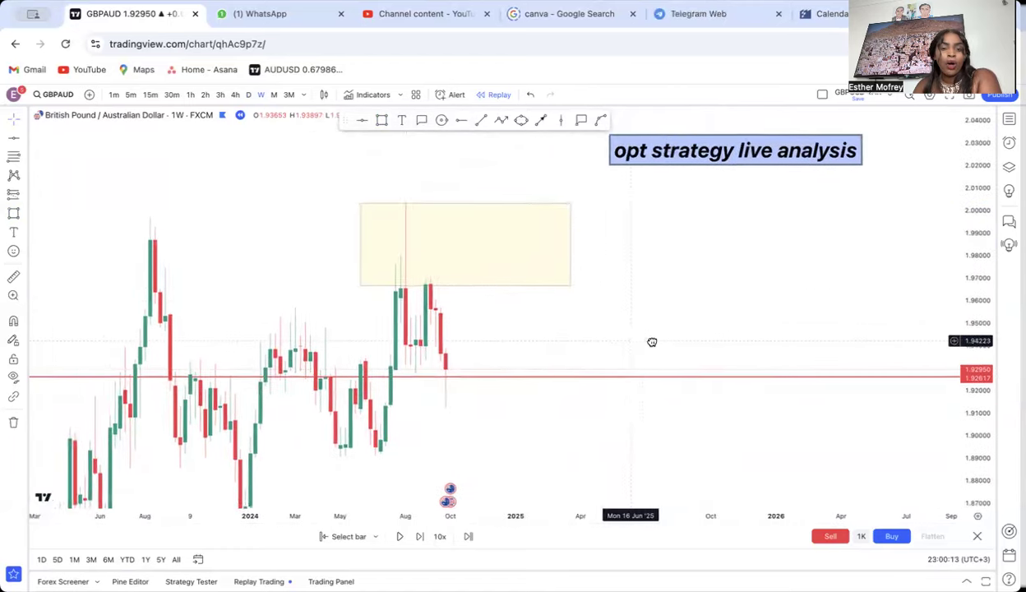
Raise the red horizontal line to about 1.92781, against the lows beneath the rectangle zone.
{"action": "scroll", "coordinate": [642, 327], "scroll_direction": "up", "scroll_amount": 3}
{"action": "left_click_drag", "start_coordinate": [454, 339], "coordinate": [651, 301]}
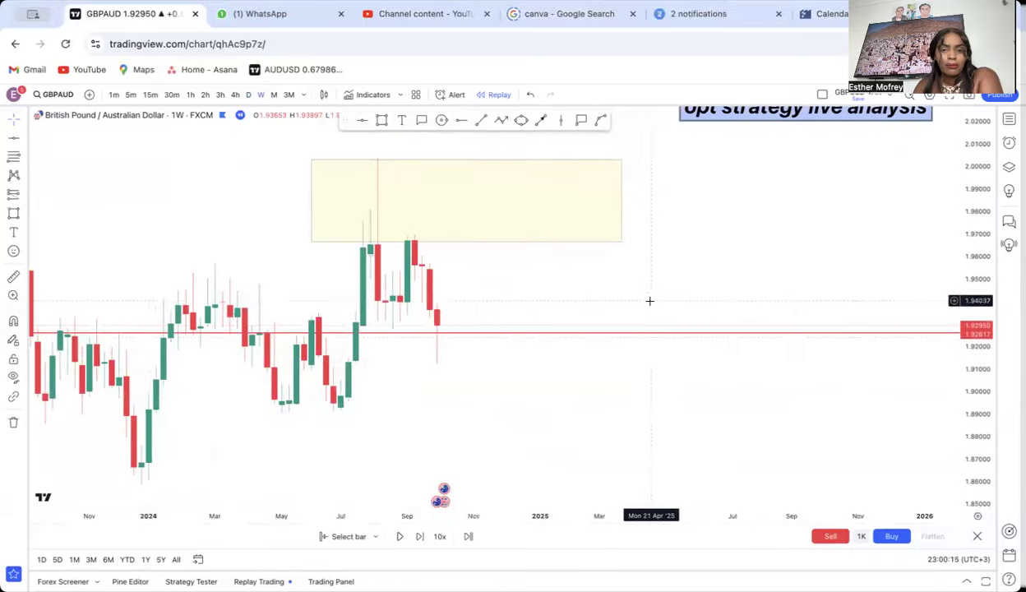
{"action": "left_click_drag", "start_coordinate": [465, 337], "coordinate": [470, 328]}
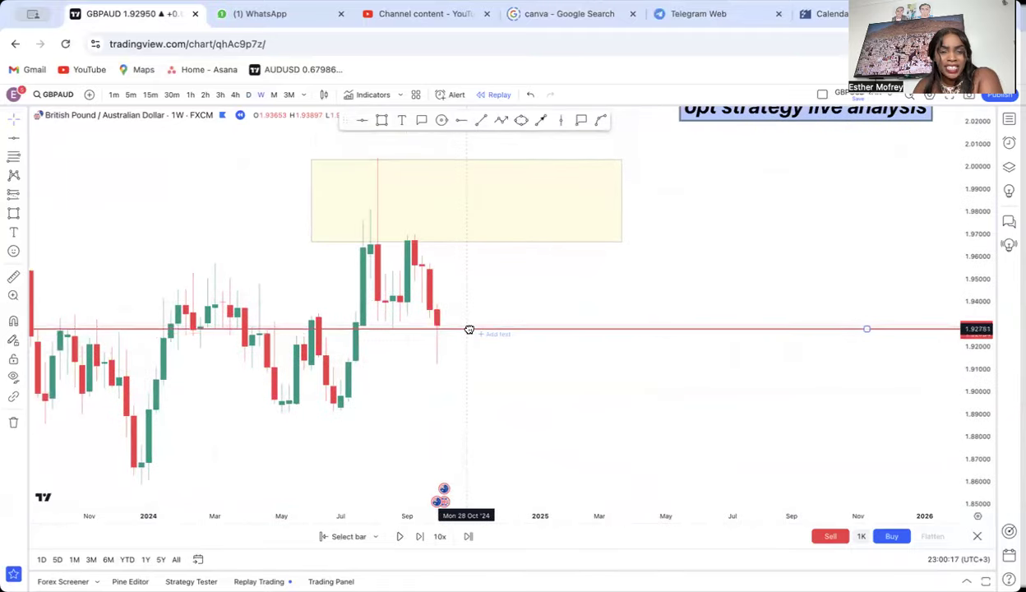
{"action": "left_click_drag", "start_coordinate": [968, 413], "coordinate": [947, 337]}
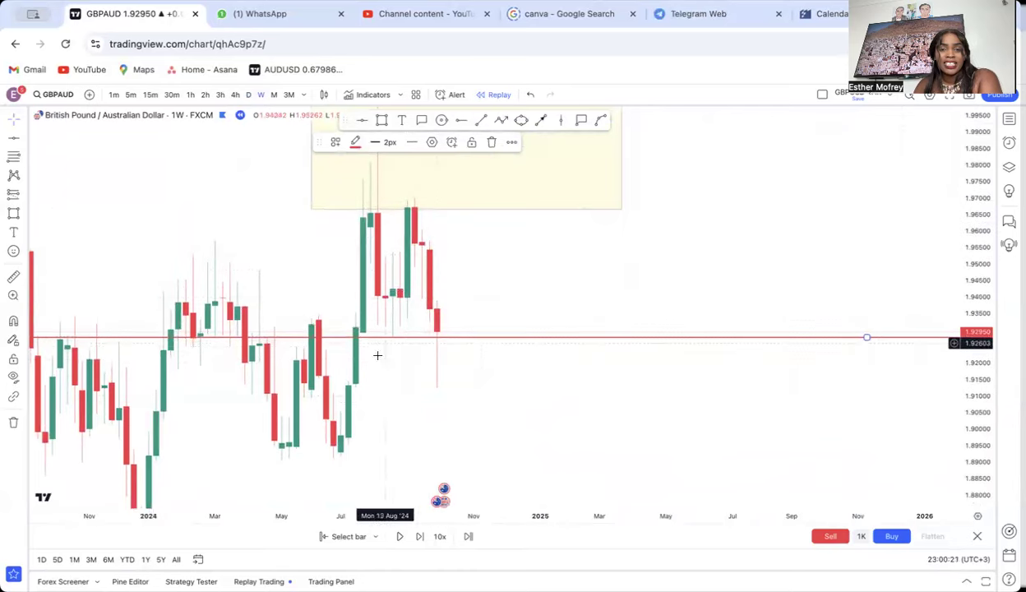
Draw an arrow from about 1.931, beside the latest weekly candle, up to the top edge of the rectangle zone.
{"action": "left_click_drag", "start_coordinate": [576, 287], "coordinate": [585, 362]}
{"action": "left_click_drag", "start_coordinate": [967, 247], "coordinate": [965, 335]}
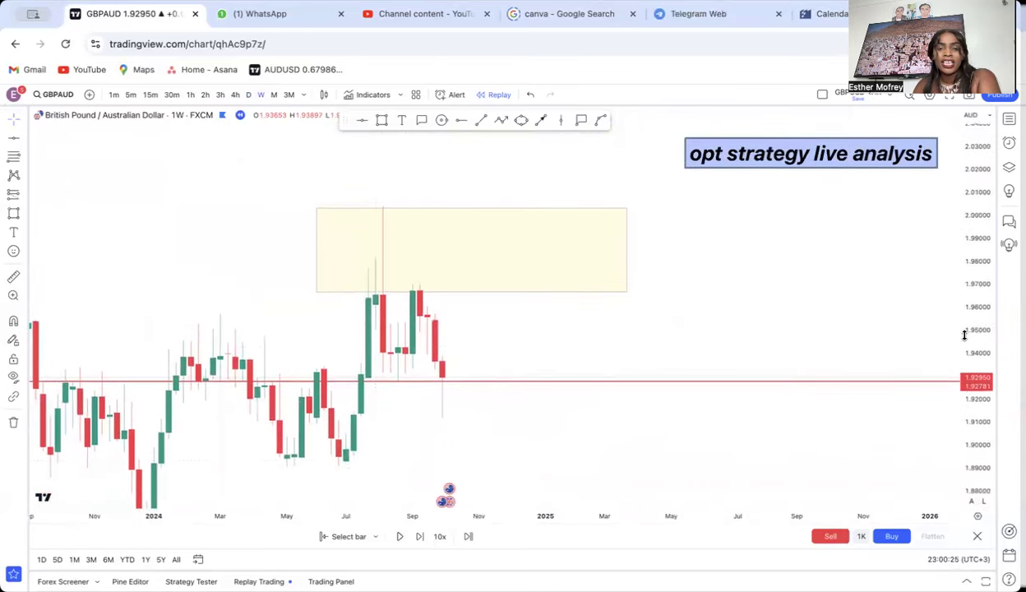
{"action": "left_click", "coordinate": [541, 120]}
{"action": "left_click", "coordinate": [471, 375]}
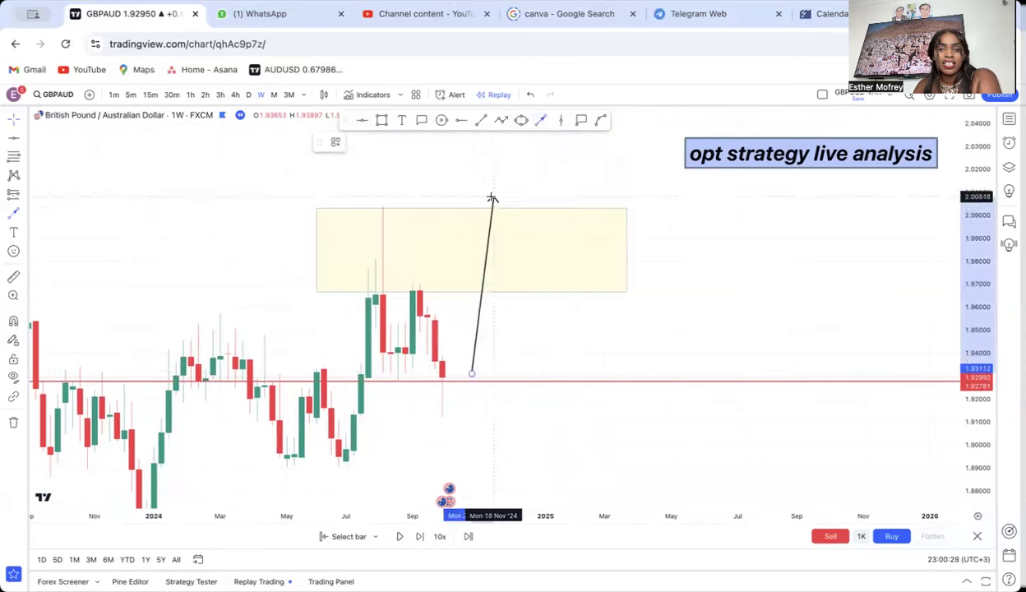
{"action": "left_click", "coordinate": [486, 209]}
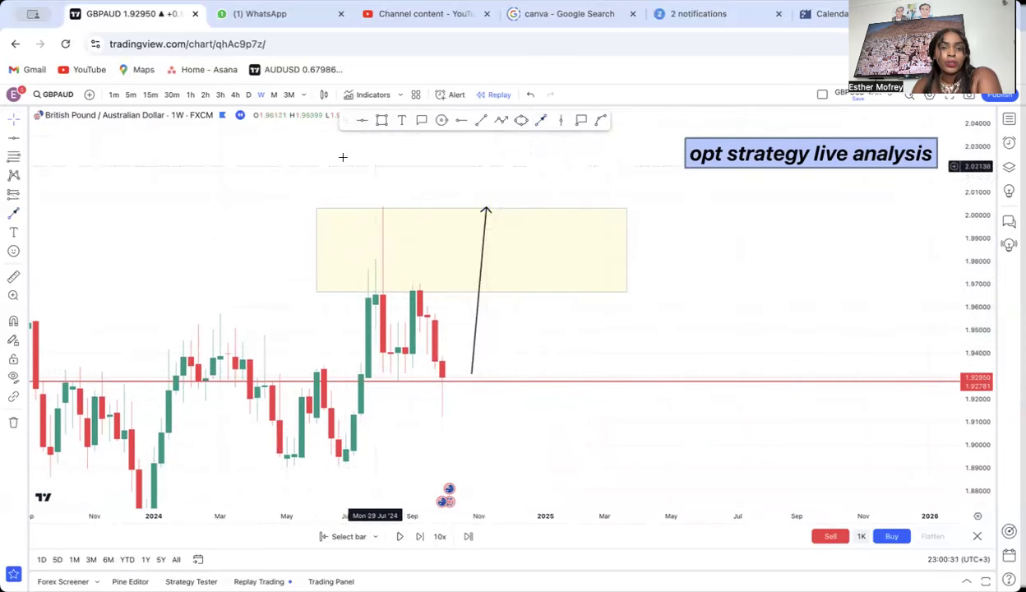
Switch the chart to the daily timeframe and examine the latest decline through the red horizontal line.
{"action": "left_click", "coordinate": [249, 95]}
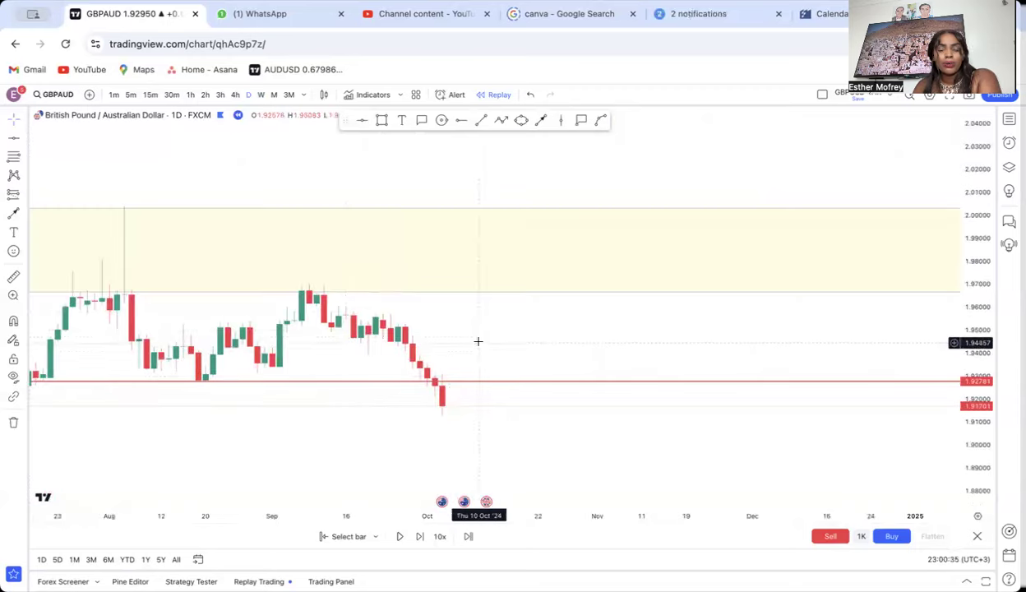
{"action": "scroll", "coordinate": [488, 309], "scroll_direction": "up", "scroll_amount": 2}
{"action": "scroll", "coordinate": [487, 309], "scroll_direction": "down", "scroll_amount": 5}
{"action": "scroll", "coordinate": [490, 333], "scroll_direction": "down", "scroll_amount": 2}
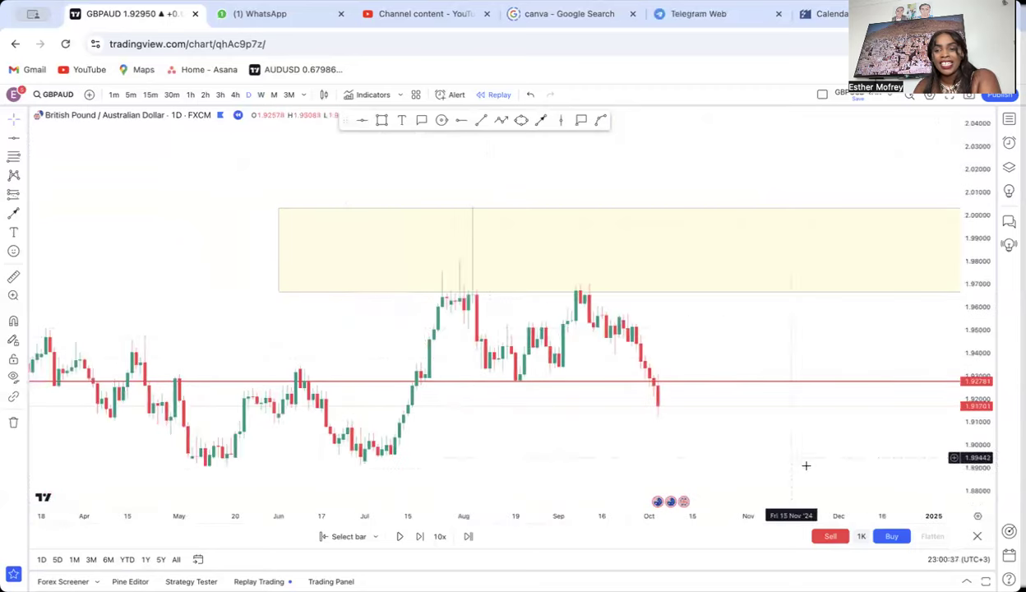
{"action": "left_click_drag", "start_coordinate": [975, 446], "coordinate": [975, 320]}
{"action": "left_click_drag", "start_coordinate": [811, 341], "coordinate": [736, 260]}
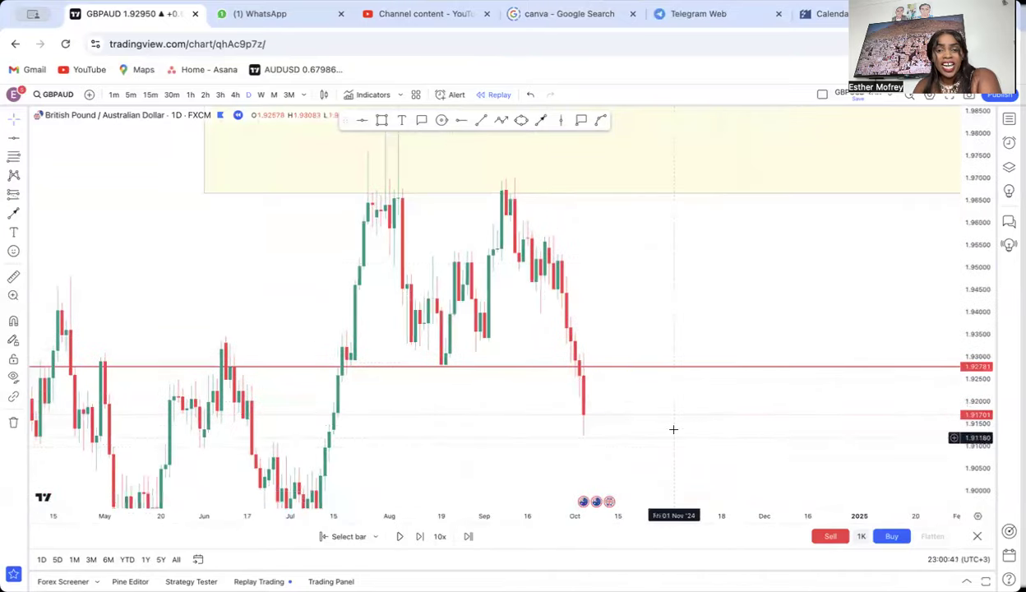
{"action": "left_click_drag", "start_coordinate": [637, 372], "coordinate": [584, 319]}
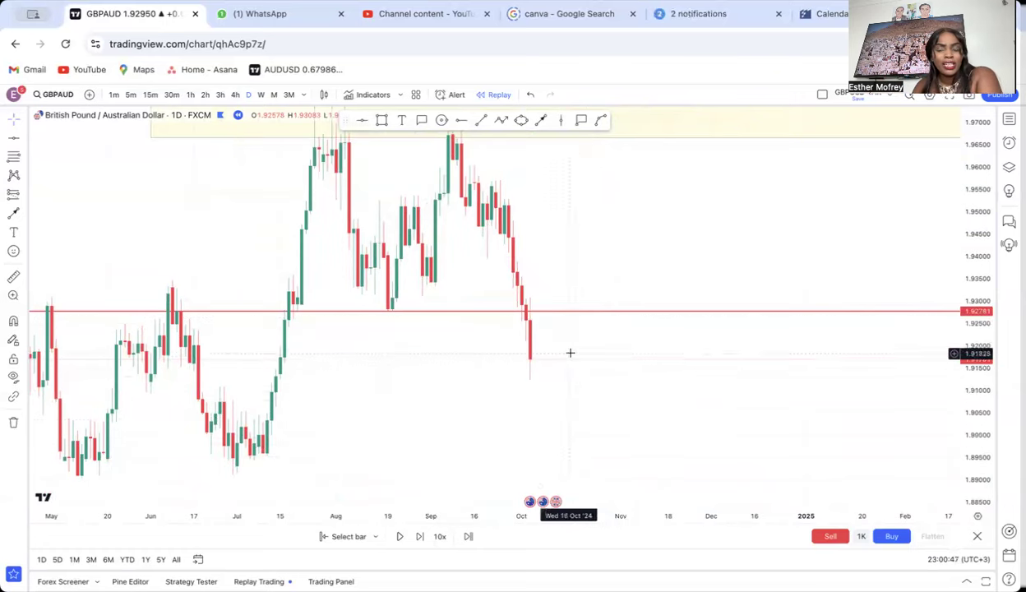
{"action": "left_click_drag", "start_coordinate": [613, 389], "coordinate": [608, 395]}
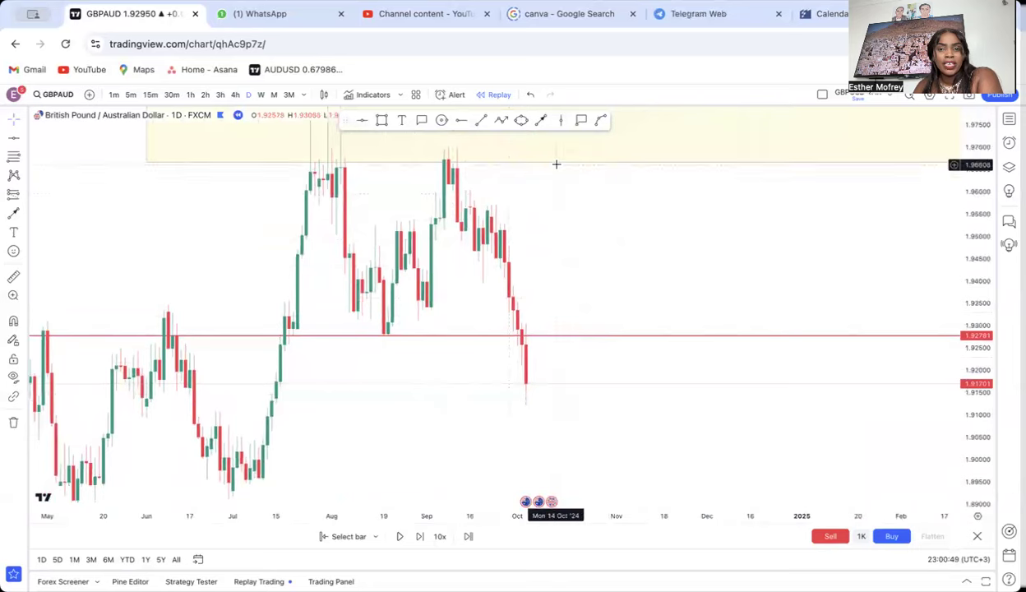
Delete the yellow rectangle zone above the recent highs.
{"action": "left_click", "coordinate": [556, 164]}
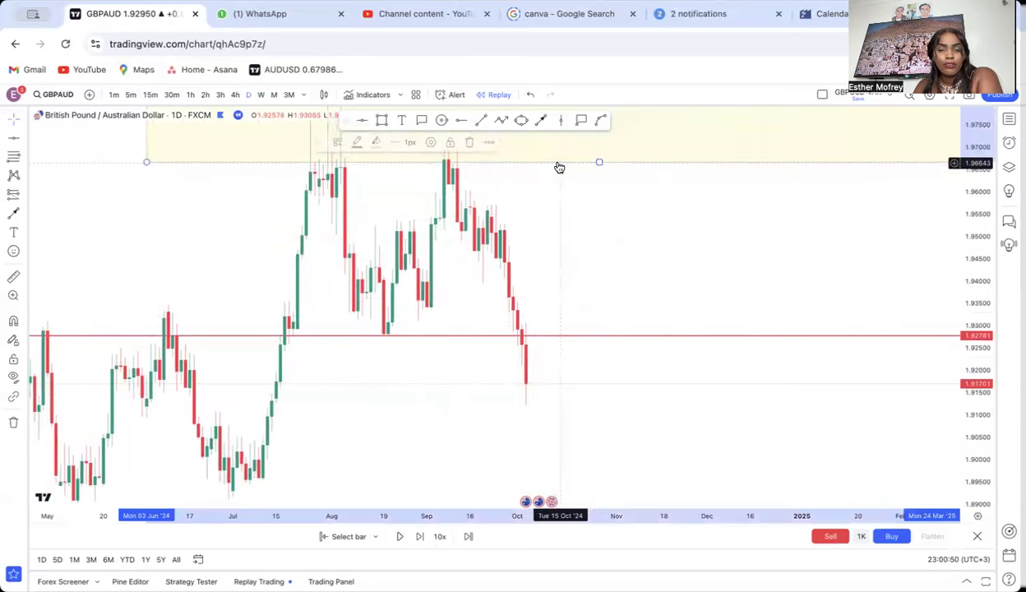
{"action": "left_click", "coordinate": [472, 141]}
{"action": "left_click_drag", "start_coordinate": [616, 394], "coordinate": [594, 335]}
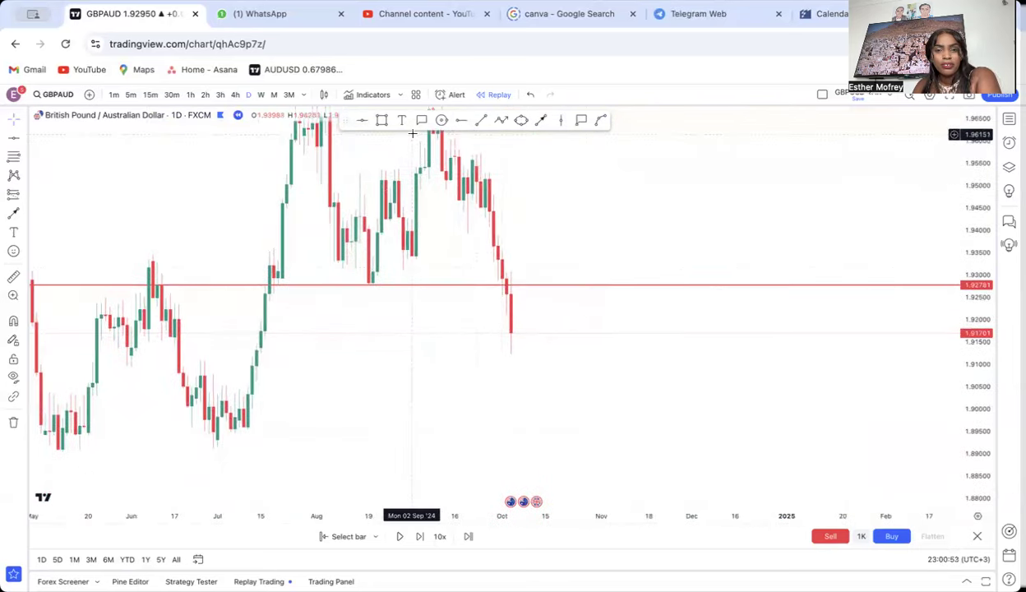
{"action": "left_click", "coordinate": [540, 119]}
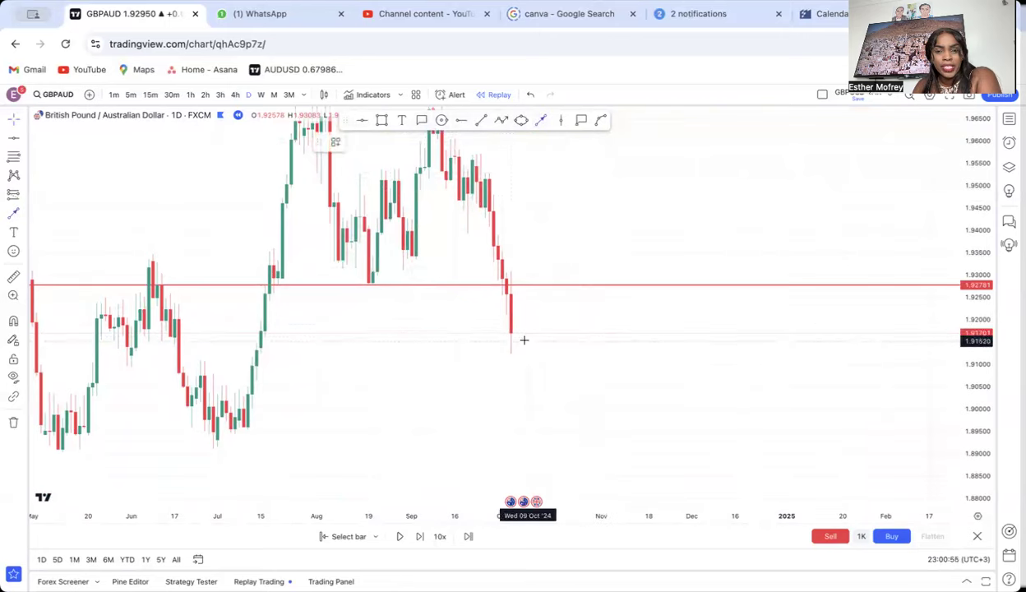
{"action": "left_click", "coordinate": [511, 338]}
{"action": "left_click", "coordinate": [260, 338]}
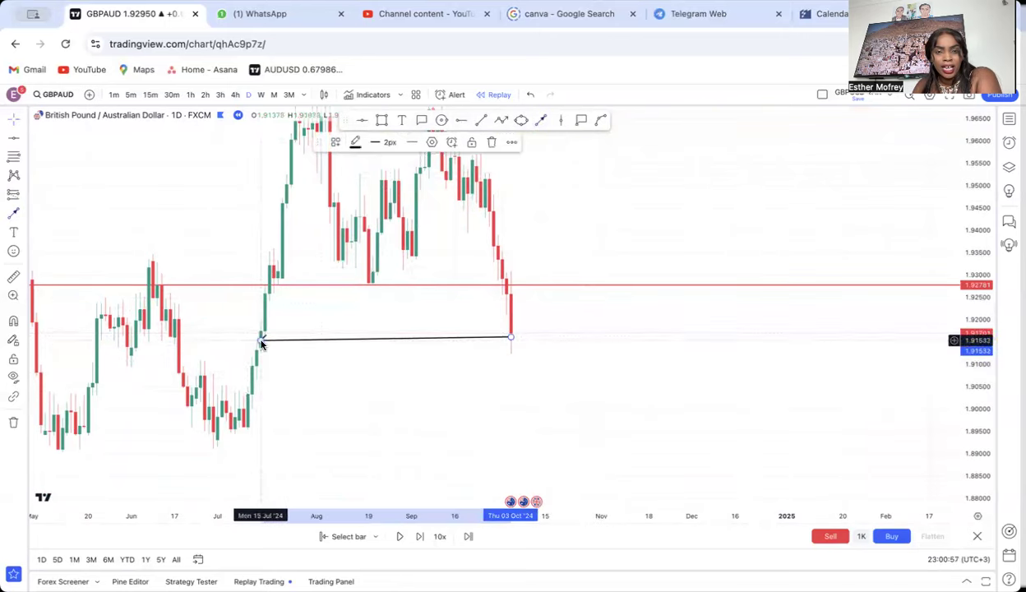
{"action": "left_click", "coordinate": [490, 142]}
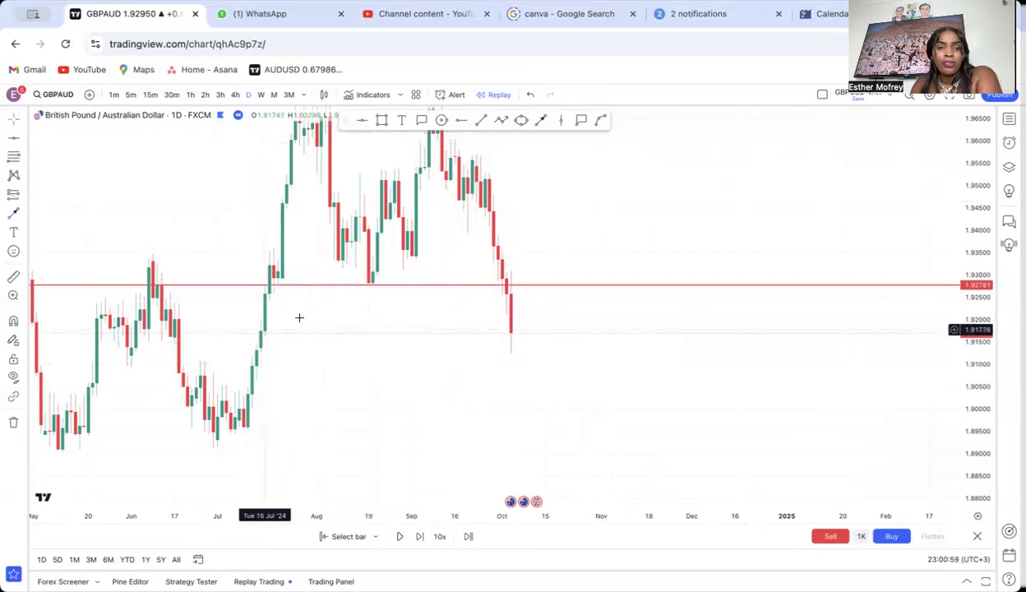
Switch the chart to the 4-hour timeframe and examine the July rally at the price level of the latest low.
{"action": "left_click", "coordinate": [235, 95]}
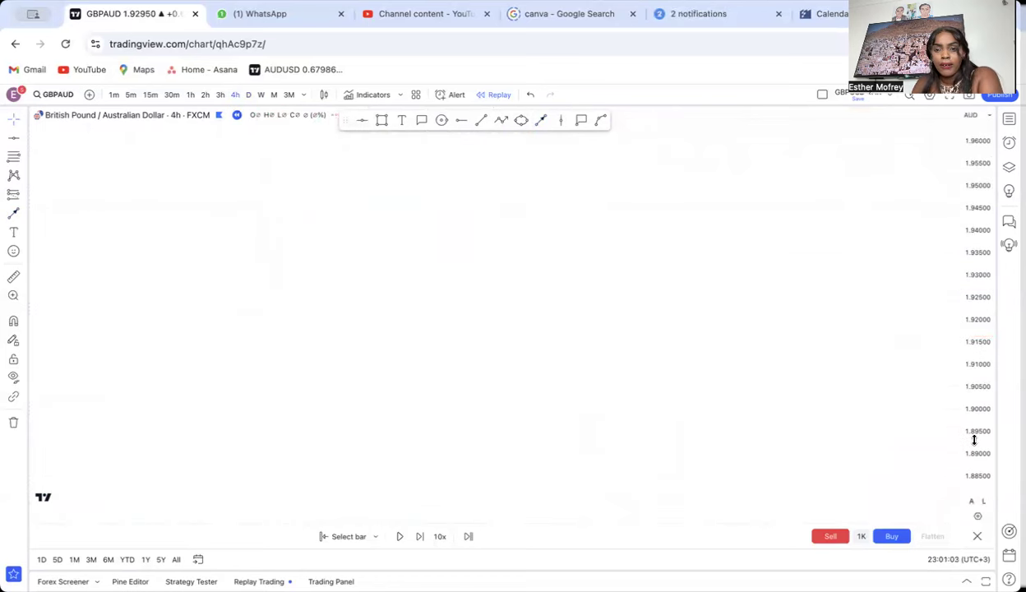
{"action": "left_click_drag", "start_coordinate": [975, 440], "coordinate": [958, 222]}
{"action": "scroll", "coordinate": [725, 343], "scroll_direction": "up", "scroll_amount": 2}
{"action": "scroll", "coordinate": [725, 343], "scroll_direction": "down", "scroll_amount": 3}
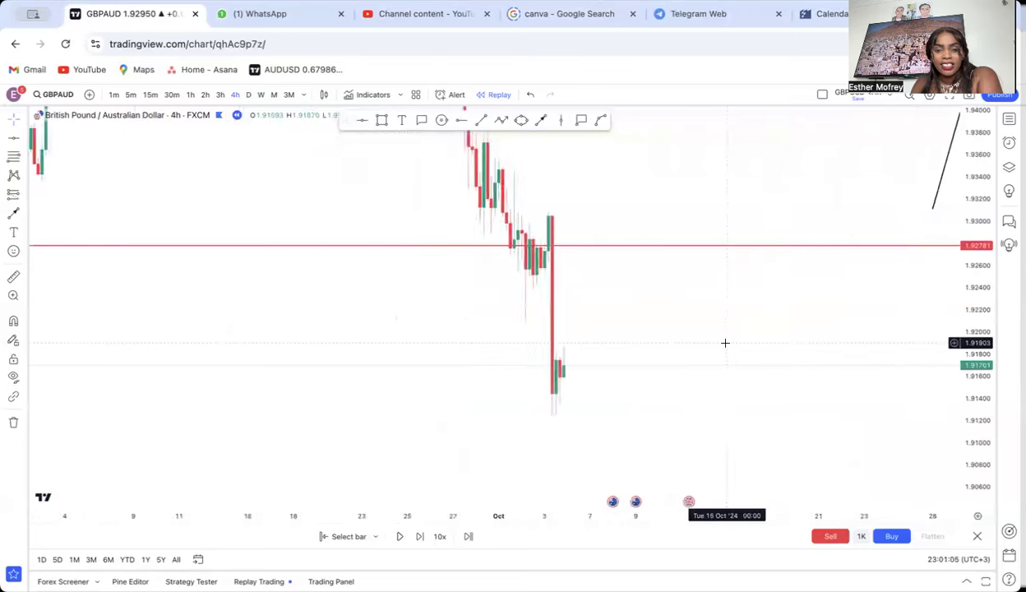
{"action": "scroll", "coordinate": [725, 343], "scroll_direction": "down", "scroll_amount": 10}
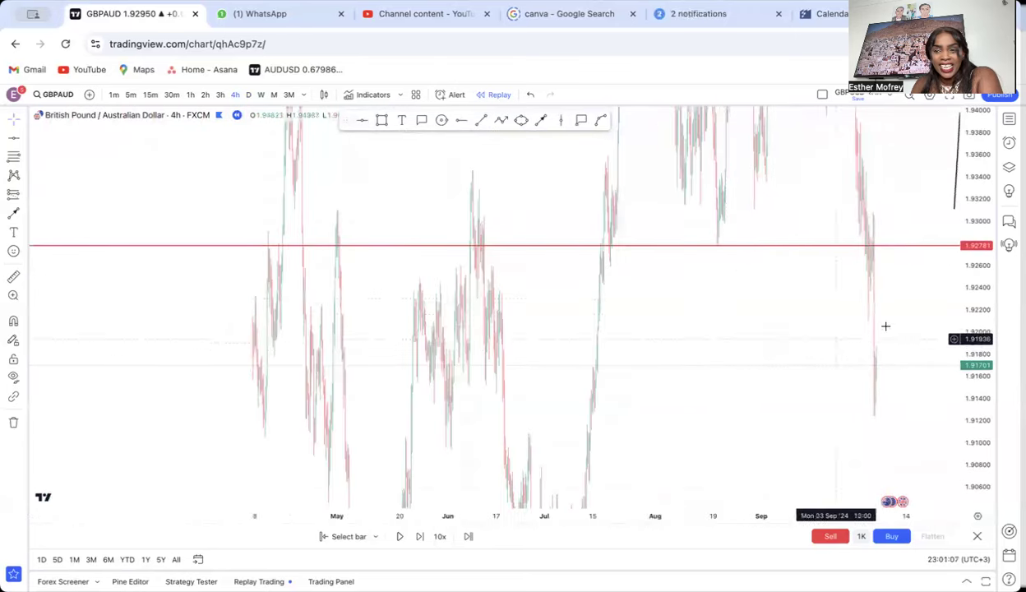
{"action": "scroll", "coordinate": [885, 327], "scroll_direction": "down", "scroll_amount": 8}
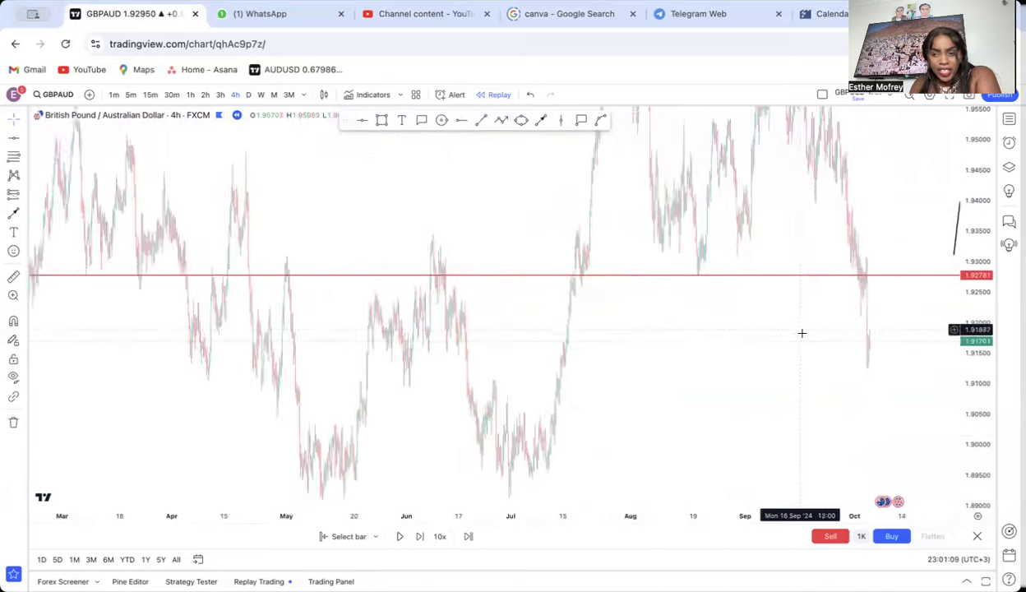
{"action": "scroll", "coordinate": [802, 333], "scroll_direction": "up", "scroll_amount": 6}
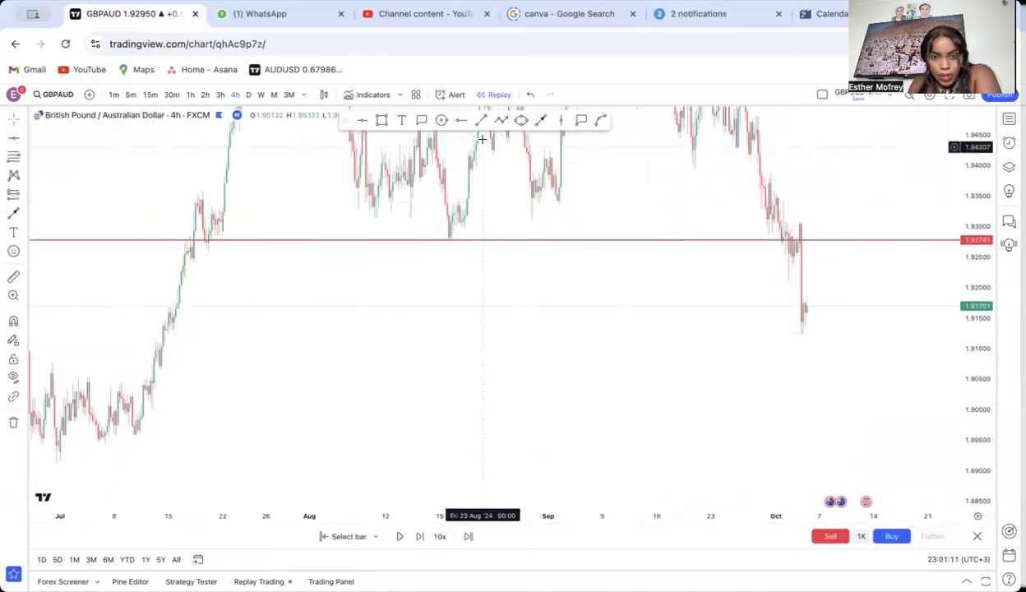
Mark the mid-July level with horizontal lines at about 1.91424 and 1.91278, and fill between them with a rectangle from 10 July to 14 October.
{"action": "left_click", "coordinate": [139, 321]}
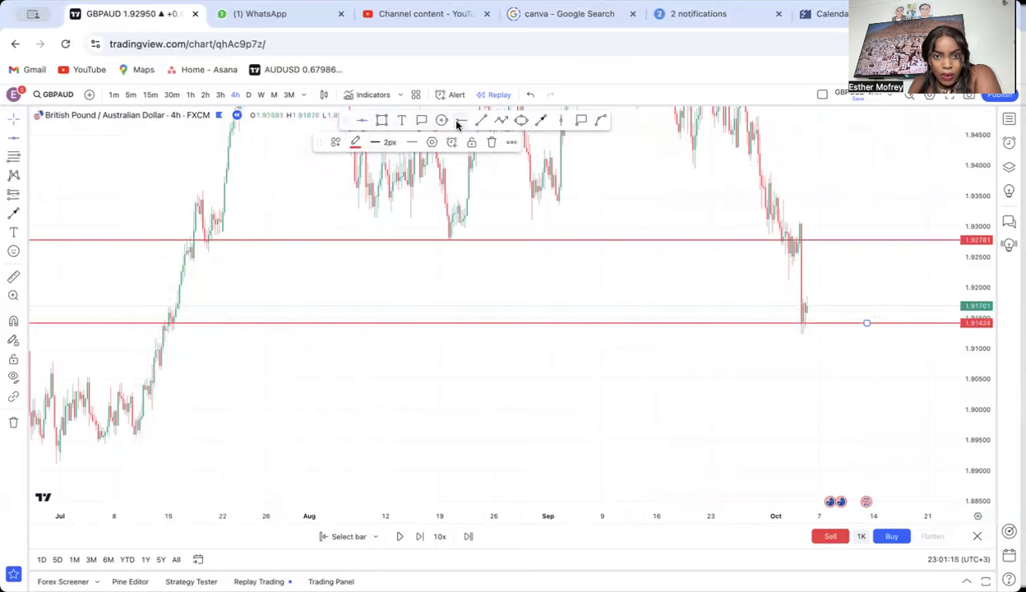
{"action": "left_click", "coordinate": [362, 121]}
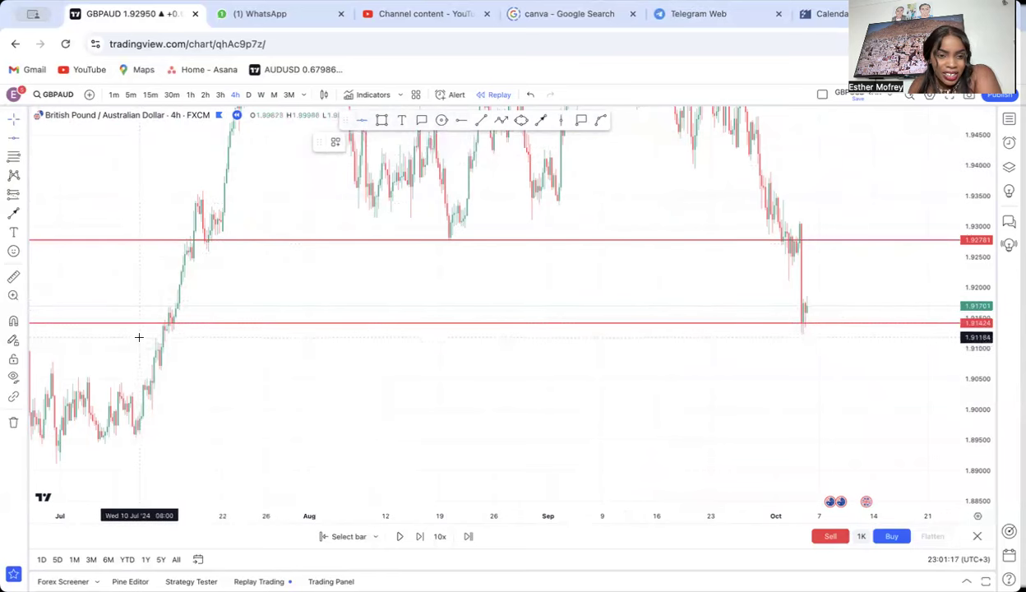
{"action": "left_click", "coordinate": [143, 332]}
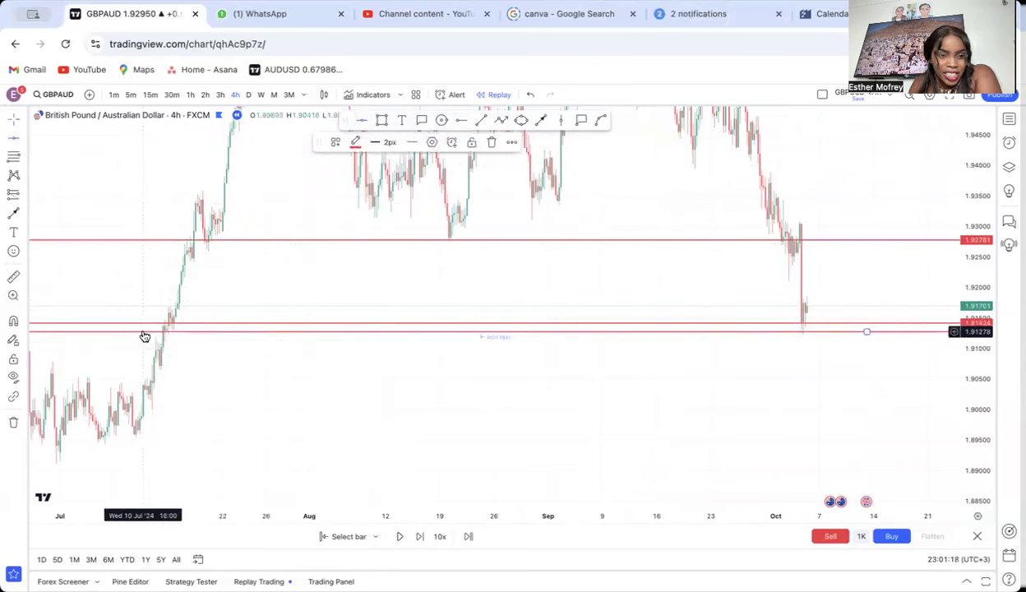
{"action": "left_click", "coordinate": [380, 121]}
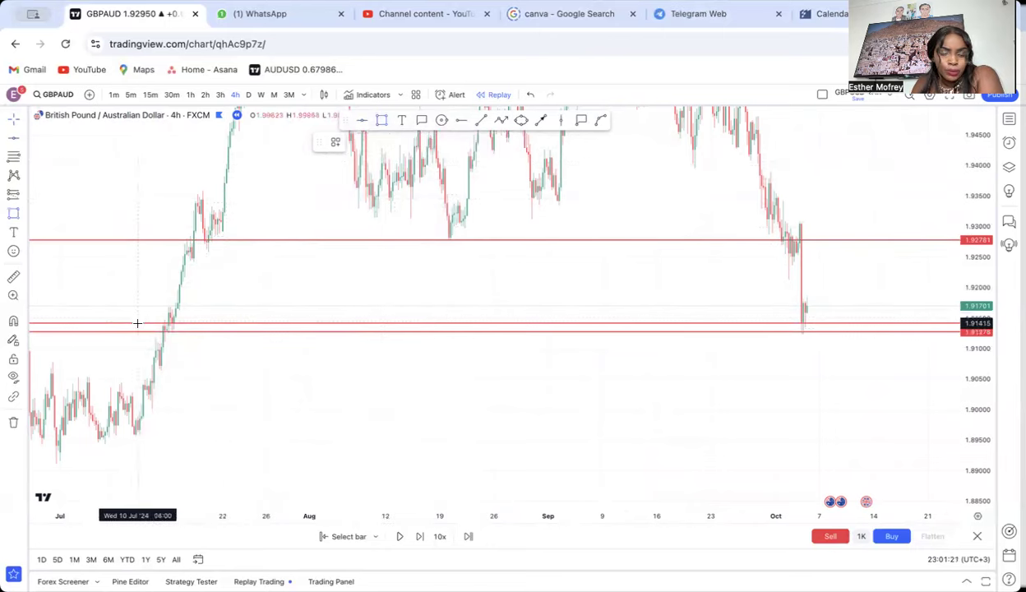
{"action": "mouse_move", "coordinate": [137, 323]}
{"action": "left_mouse_down"}
{"action": "mouse_move", "coordinate": [714, 296]}
{"action": "mouse_move", "coordinate": [870, 339]}
{"action": "mouse_move", "coordinate": [879, 331]}
{"action": "left_mouse_up"}
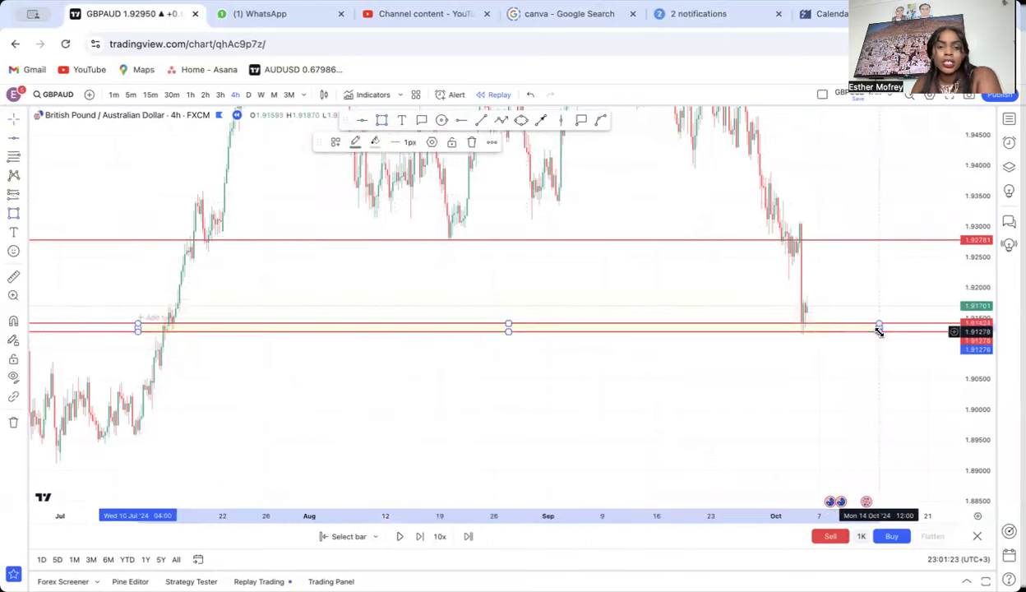
Change the fill colour of the zone rectangle between 1.91424 and 1.91278 to black.
{"action": "left_click", "coordinate": [375, 143]}
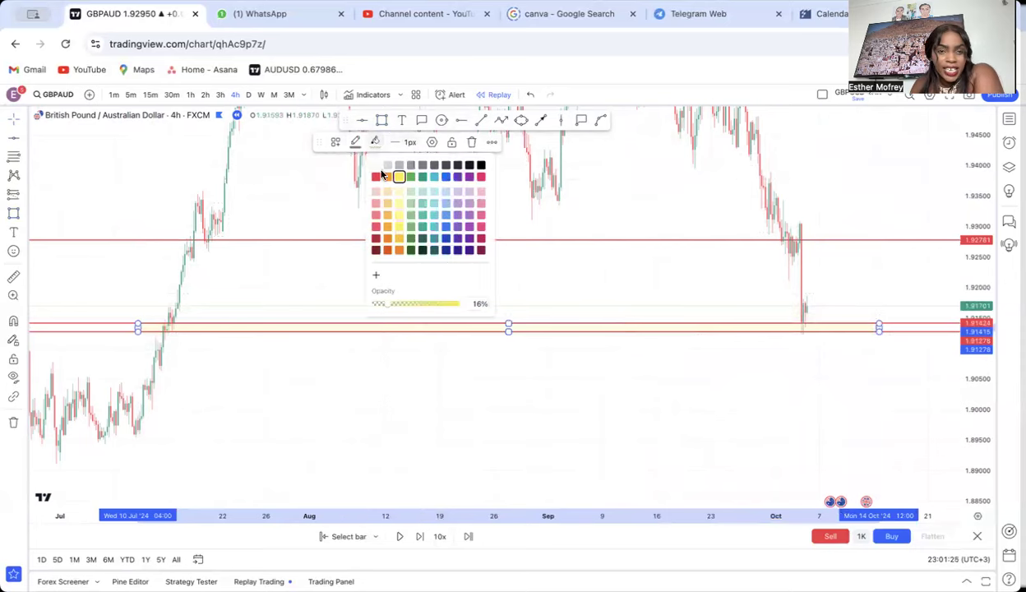
{"action": "left_click", "coordinate": [482, 165]}
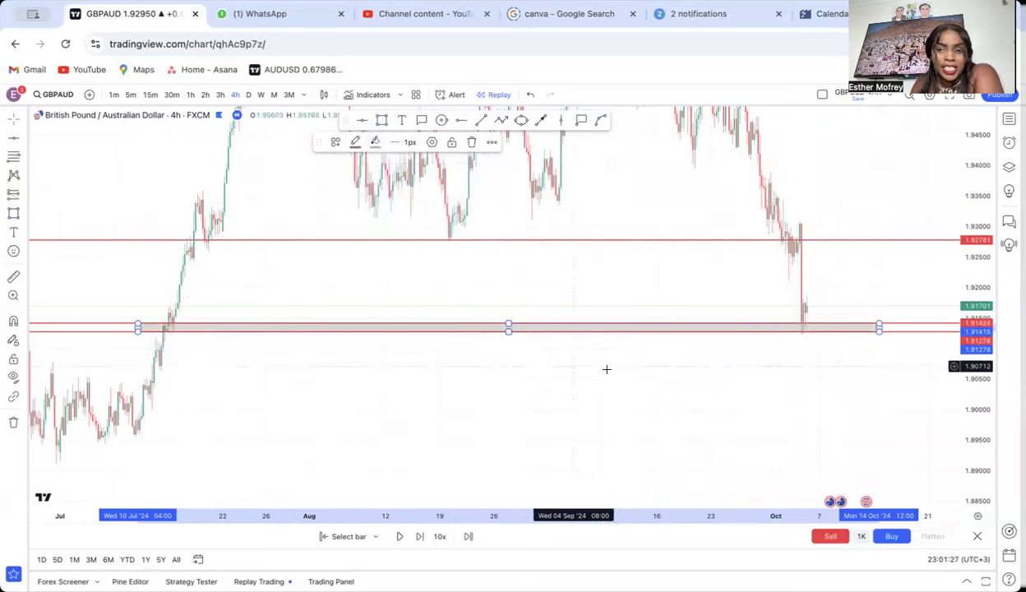
Circle the mid-July candles inside the grey zone, centred at about 1.91365 and reaching out to 16 July.
{"action": "left_click_drag", "start_coordinate": [975, 421], "coordinate": [950, 168]}
{"action": "scroll", "coordinate": [596, 285], "scroll_direction": "down", "scroll_amount": 2}
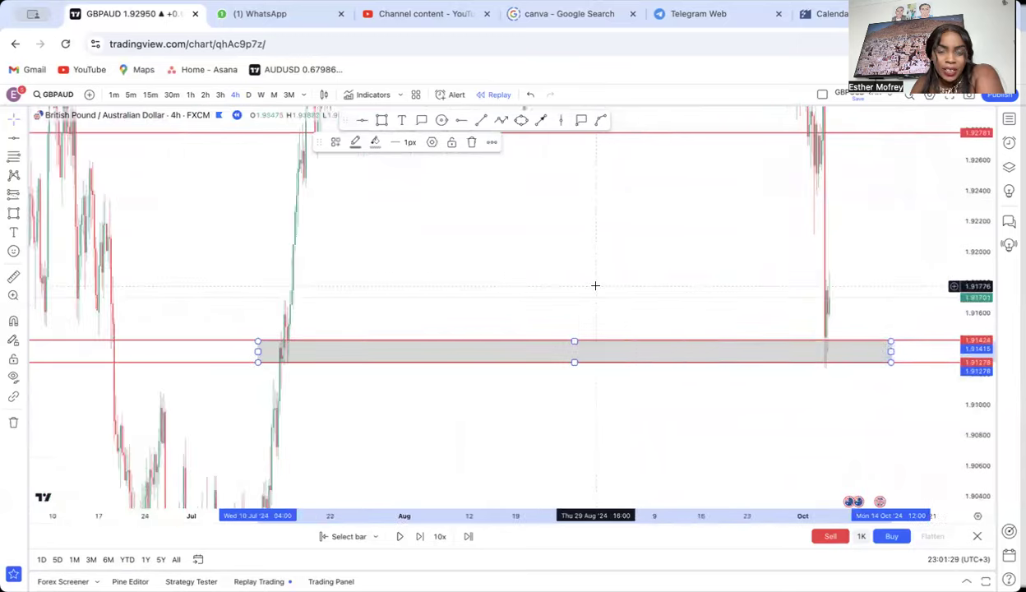
{"action": "scroll", "coordinate": [580, 267], "scroll_direction": "up", "scroll_amount": 3}
{"action": "scroll", "coordinate": [566, 254], "scroll_direction": "down", "scroll_amount": 2}
{"action": "scroll", "coordinate": [553, 254], "scroll_direction": "up", "scroll_amount": 3}
{"action": "mouse_move", "coordinate": [210, 291]}
{"action": "left_mouse_down"}
{"action": "mouse_move", "coordinate": [288, 295]}
{"action": "mouse_move", "coordinate": [385, 277]}
{"action": "left_mouse_up"}
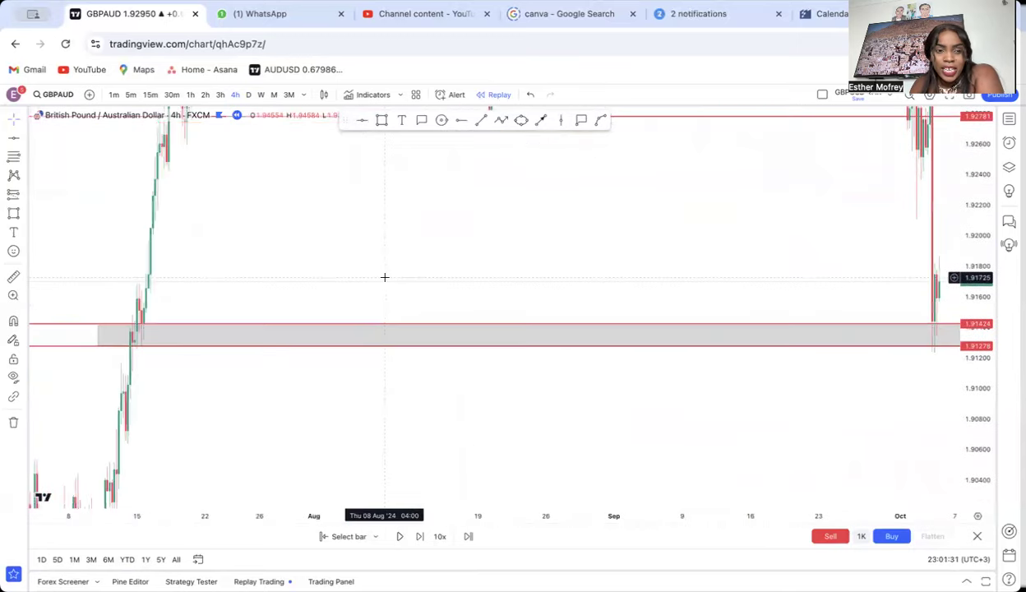
{"action": "left_click", "coordinate": [441, 121]}
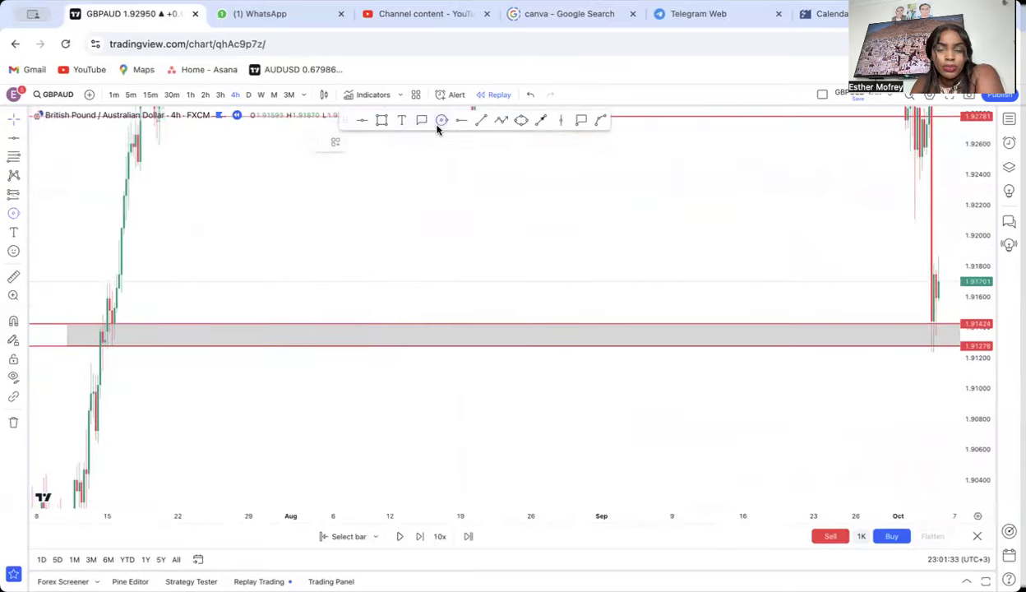
{"action": "left_click", "coordinate": [100, 333]}
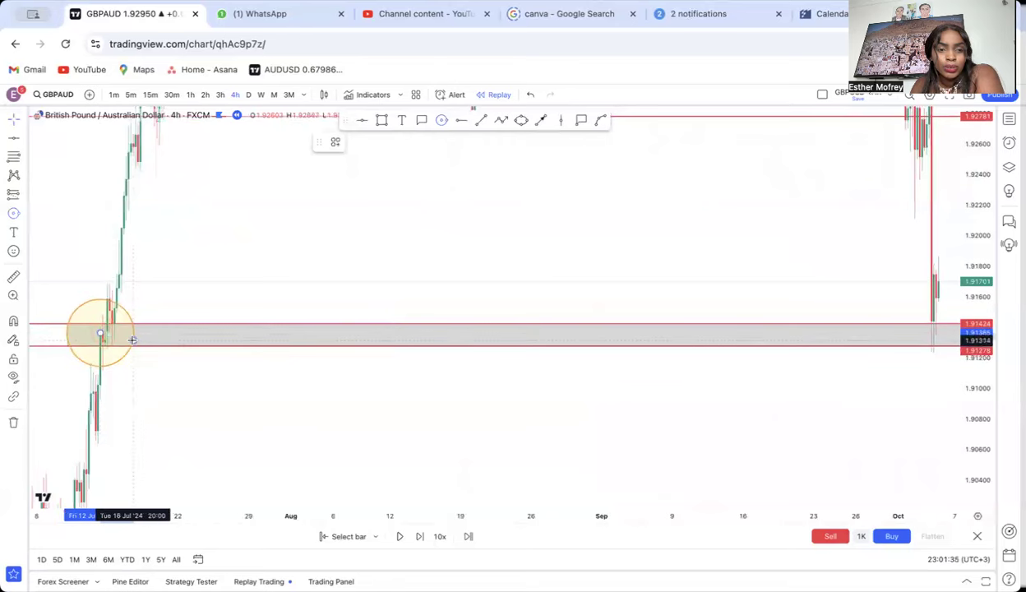
{"action": "left_click", "coordinate": [133, 341]}
Add the text label "thursday 3rd oct" above the grey zone, starting around 14 August.
{"action": "scroll", "coordinate": [493, 255], "scroll_direction": "right", "scroll_amount": 3}
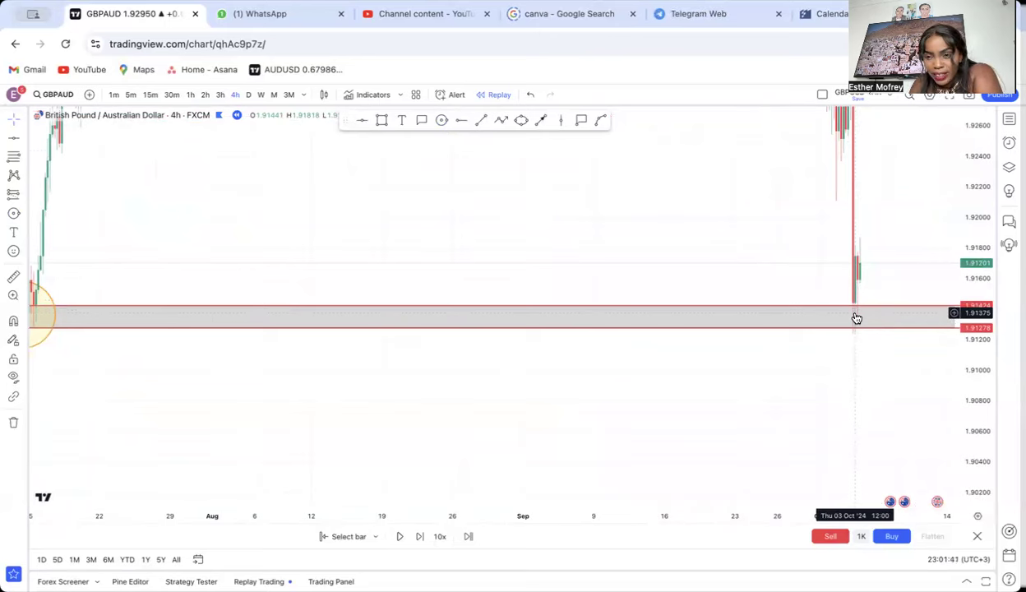
{"action": "left_click", "coordinate": [402, 121]}
{"action": "left_click", "coordinate": [350, 239]}
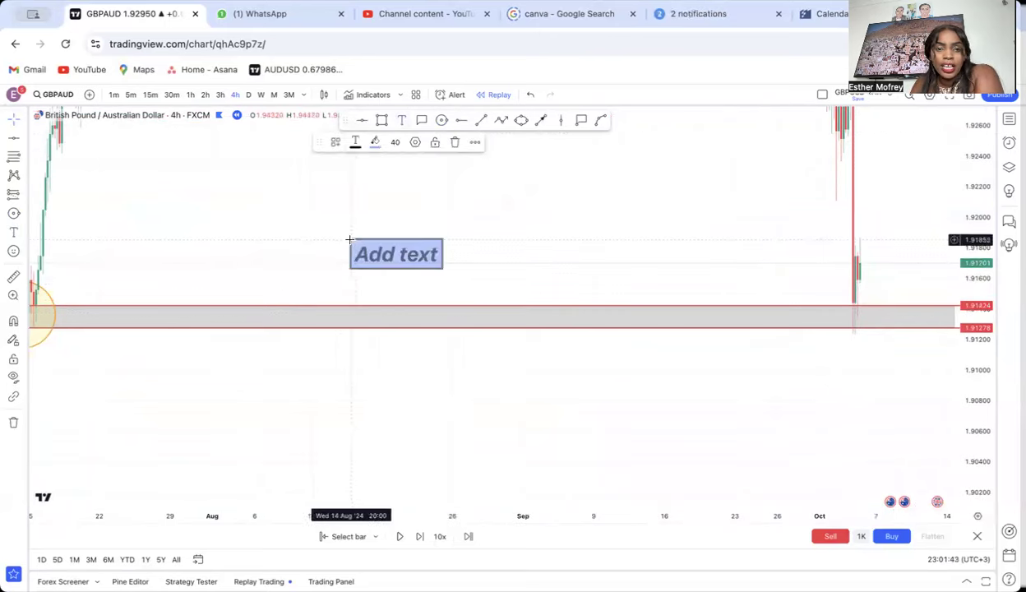
{"action": "type", "text": "thur"}
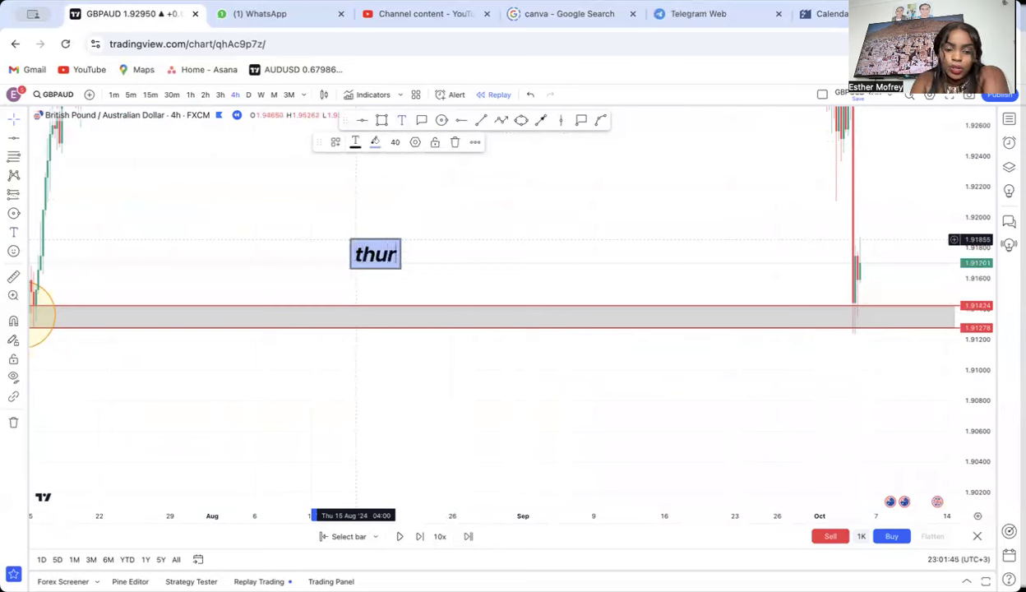
{"action": "type", "text": "sday"}
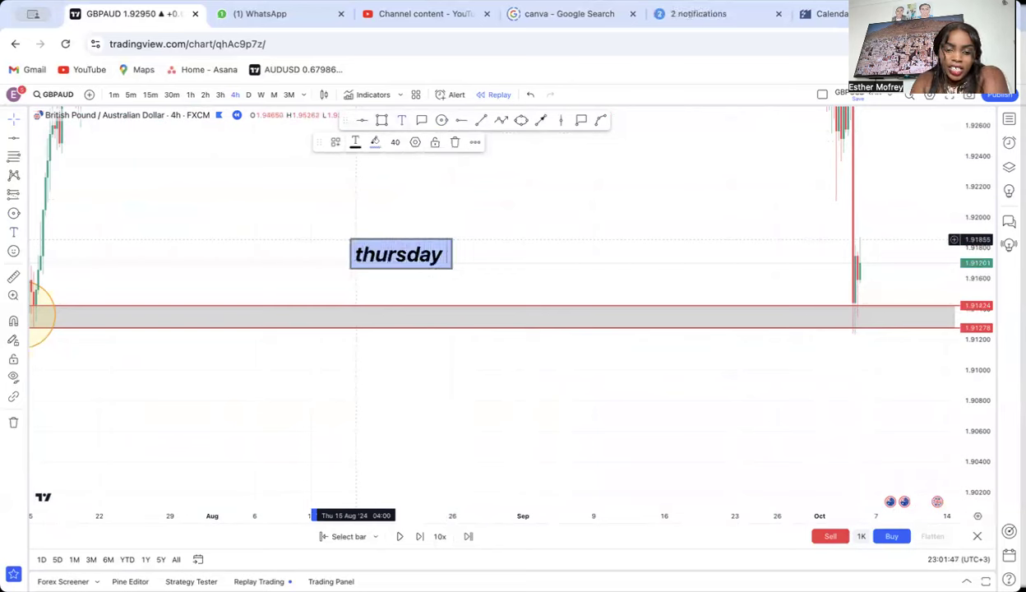
{"action": "type", "text": " 3rd"}
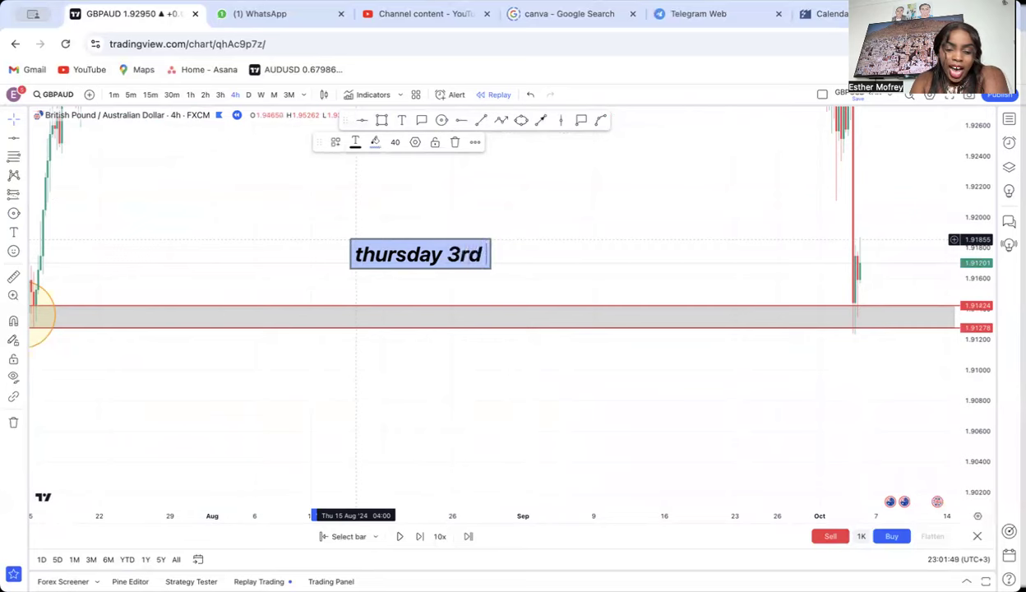
{"action": "type", "text": " oct"}
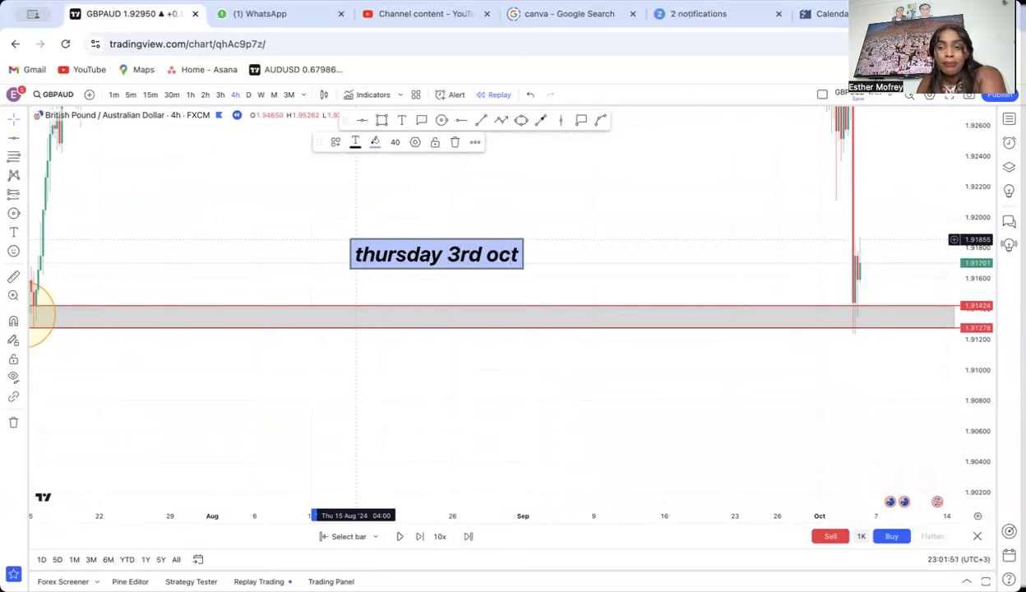
Switch the chart to the daily timeframe and move the "thursday 3rd oct" label just below the grey zone.
{"action": "left_click_drag", "start_coordinate": [973, 214], "coordinate": [894, 494]}
{"action": "scroll", "coordinate": [454, 211], "scroll_direction": "up", "scroll_amount": 1}
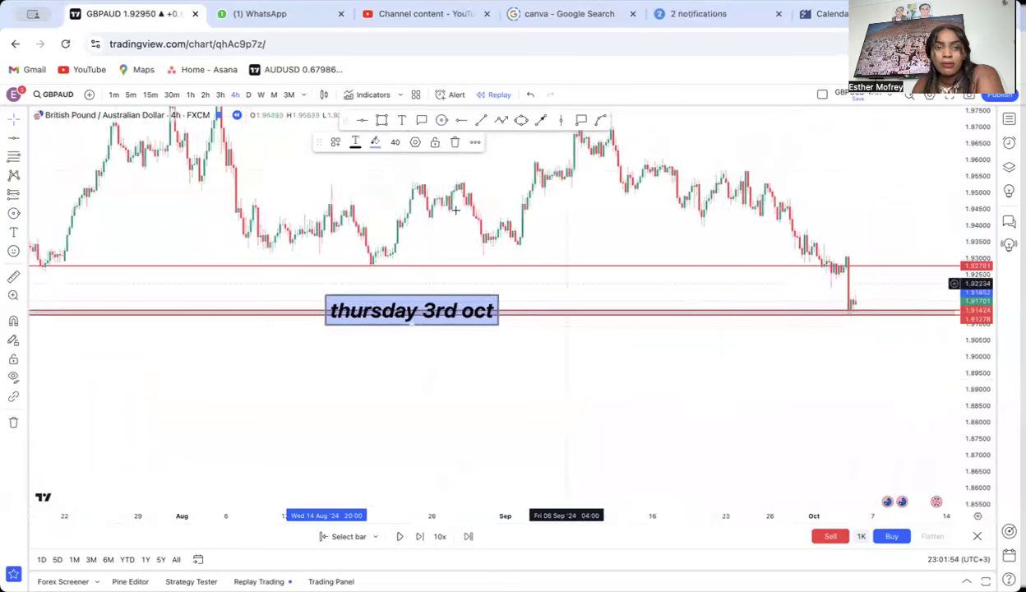
{"action": "left_click", "coordinate": [250, 96]}
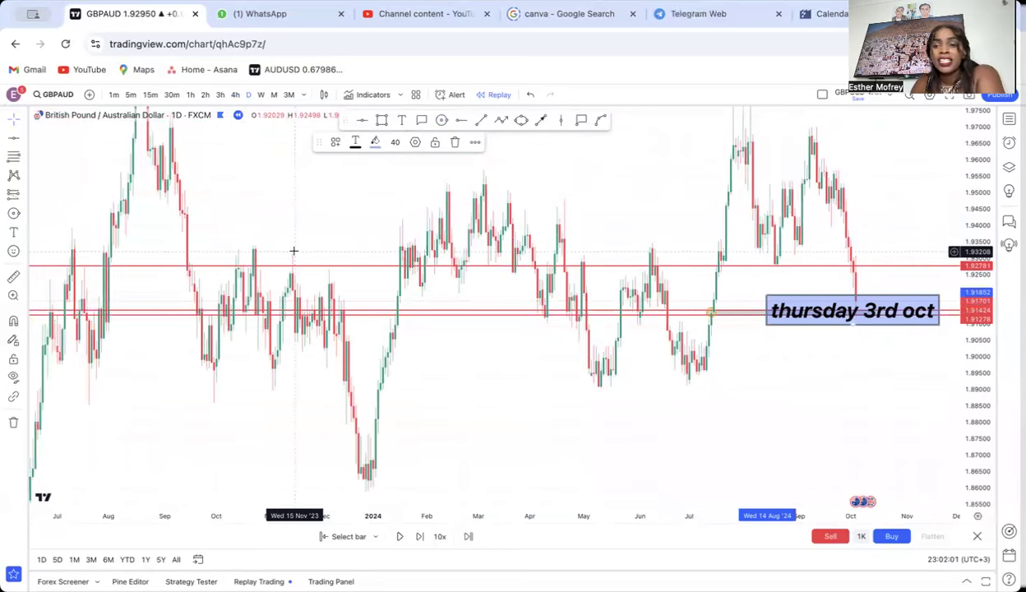
{"action": "scroll", "coordinate": [591, 294], "scroll_direction": "up", "scroll_amount": 3}
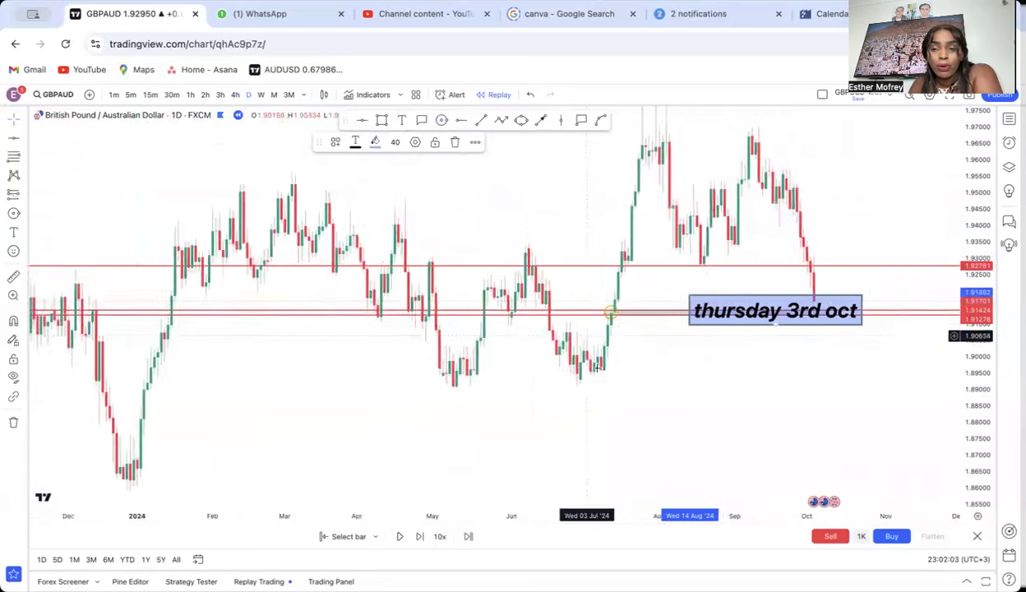
{"action": "scroll", "coordinate": [598, 368], "scroll_direction": "up", "scroll_amount": 2}
{"action": "left_click_drag", "start_coordinate": [687, 296], "coordinate": [621, 335]}
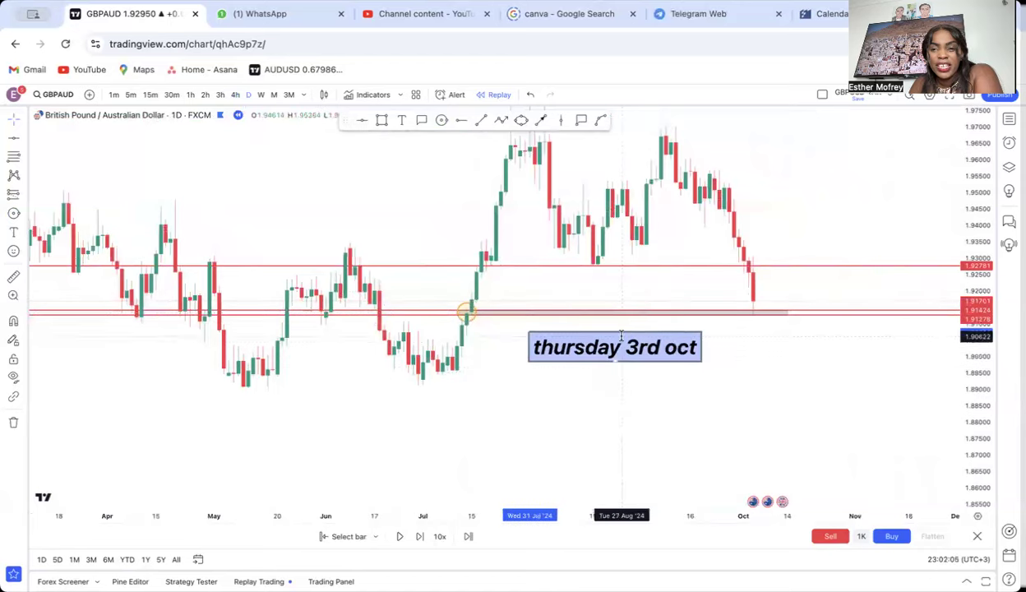
Draw an arrow beside the latest candle from just above the grey zone, about 1.91477, up to the 1.92781 line.
{"action": "left_click_drag", "start_coordinate": [753, 400], "coordinate": [626, 427]}
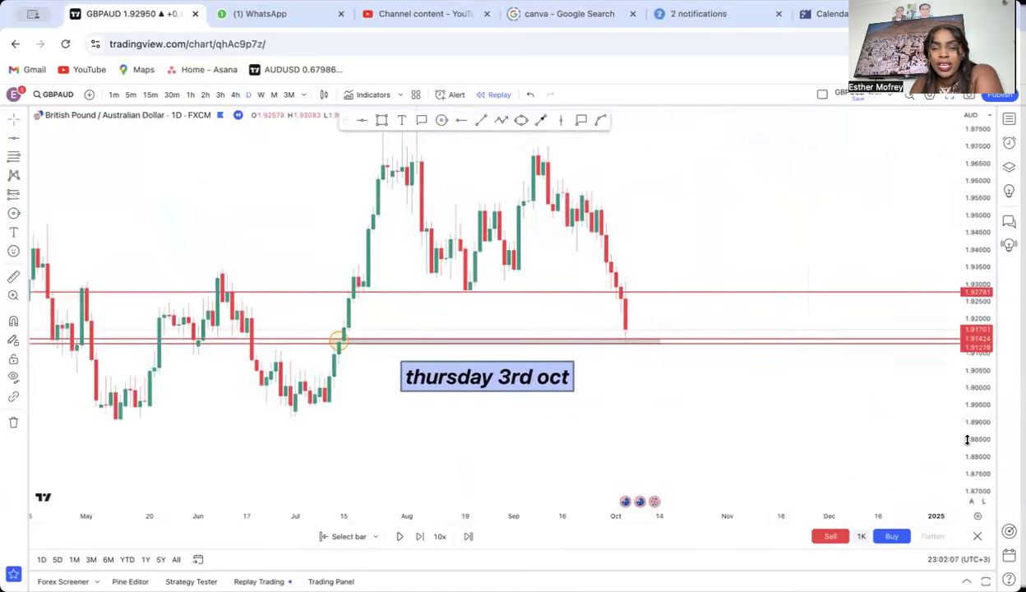
{"action": "left_click_drag", "start_coordinate": [983, 469], "coordinate": [578, 264]}
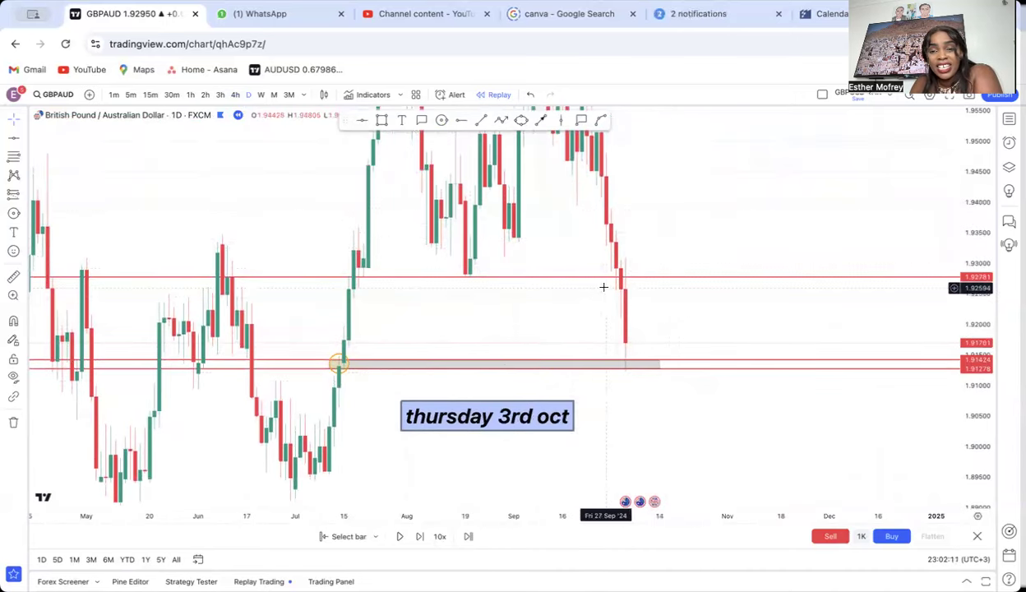
{"action": "left_click_drag", "start_coordinate": [700, 307], "coordinate": [662, 313]}
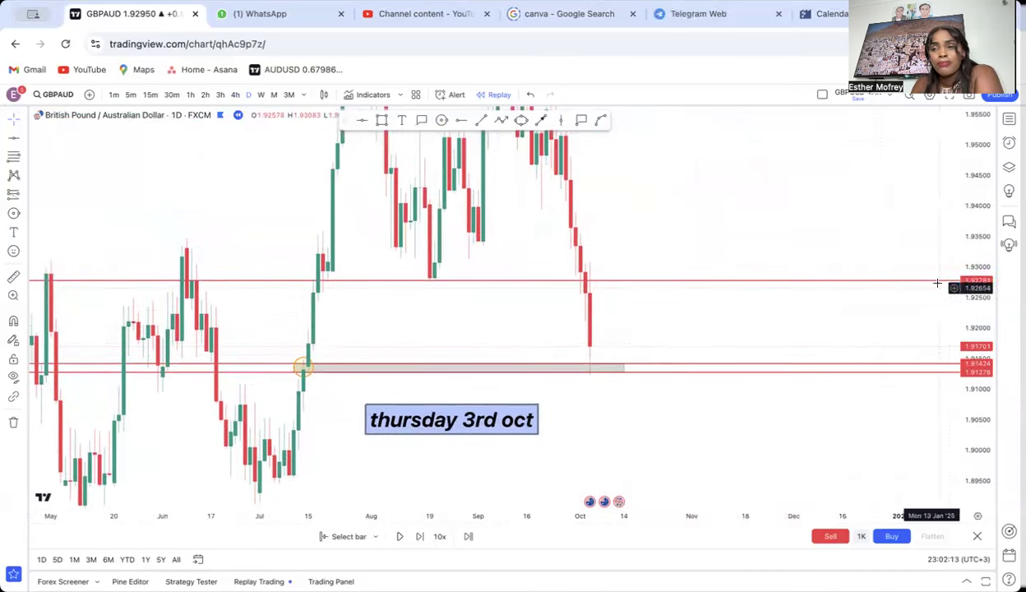
{"action": "left_click_drag", "start_coordinate": [979, 238], "coordinate": [980, 337]}
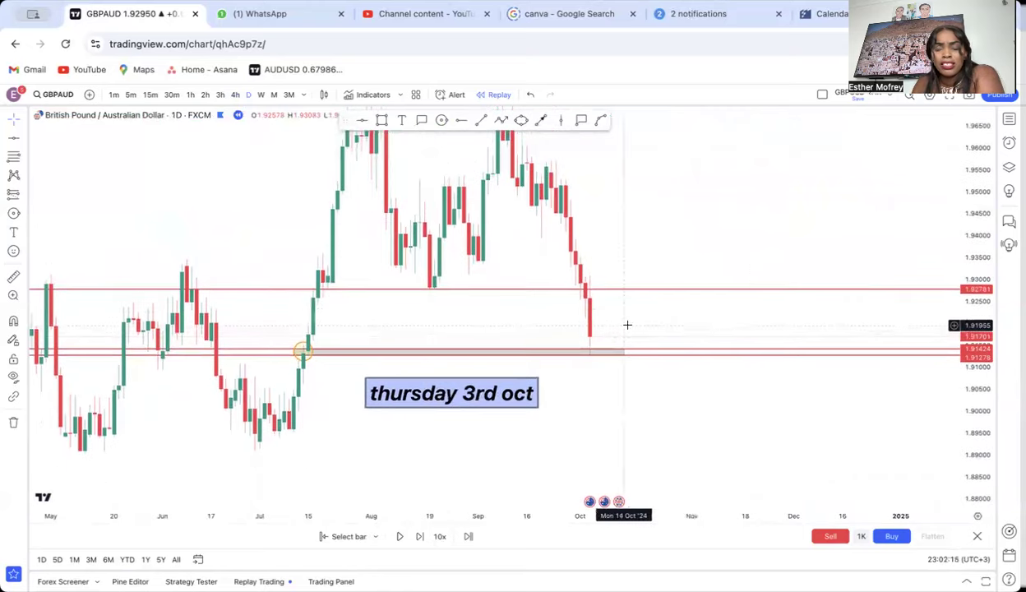
{"action": "left_click_drag", "start_coordinate": [672, 339], "coordinate": [634, 364]}
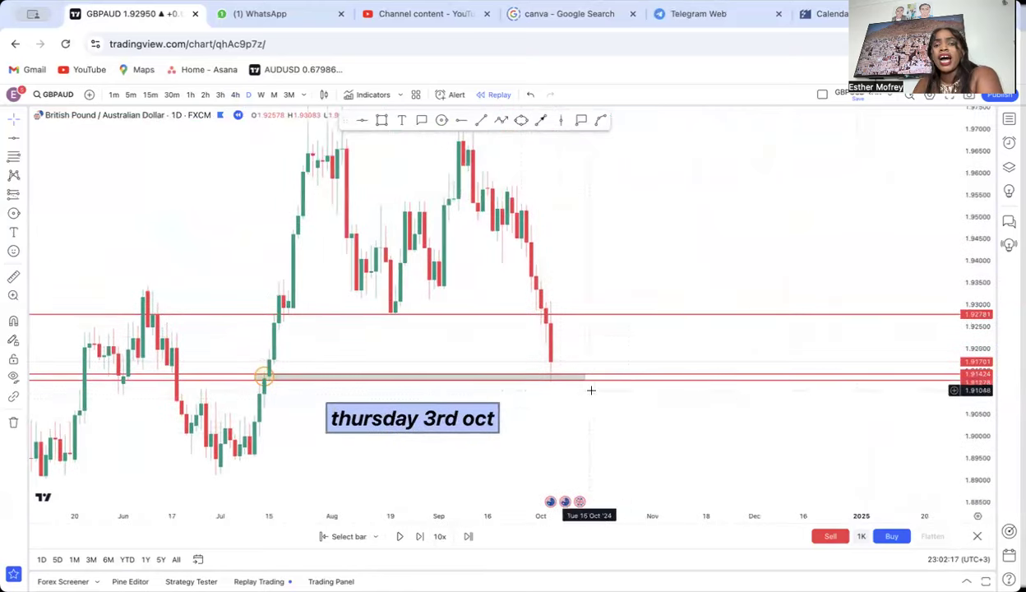
{"action": "left_click_drag", "start_coordinate": [619, 427], "coordinate": [600, 417]}
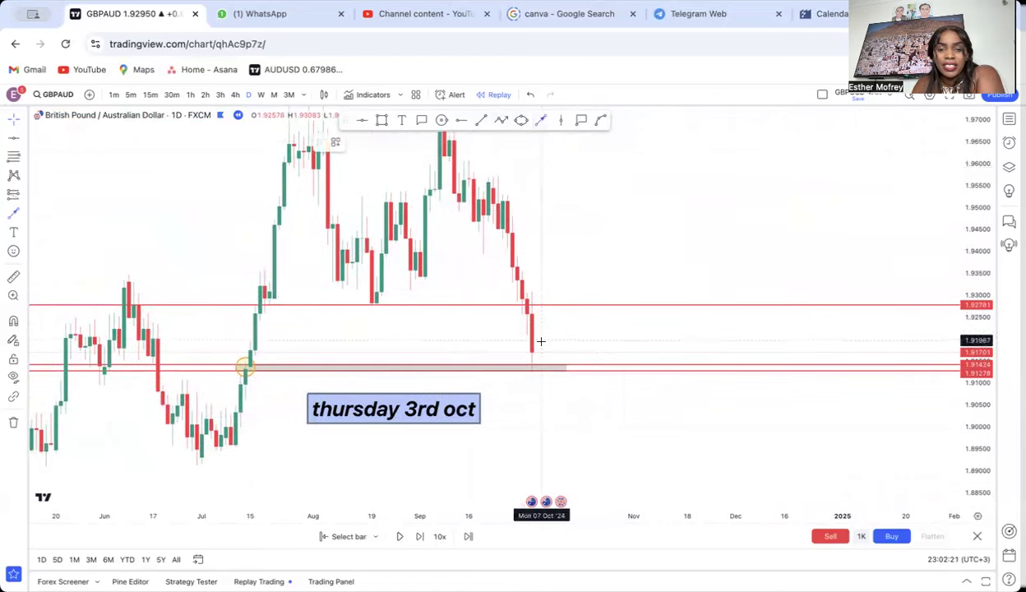
{"action": "mouse_move", "coordinate": [624, 290]}
{"action": "left_mouse_down"}
{"action": "mouse_move", "coordinate": [594, 350]}
{"action": "mouse_move", "coordinate": [576, 352]}
{"action": "left_mouse_up"}
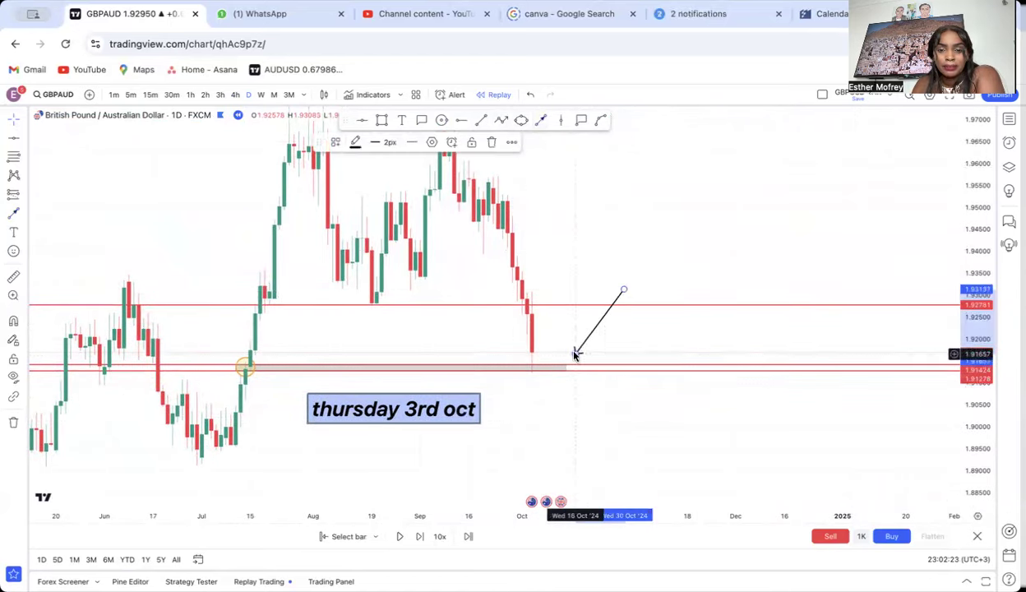
{"action": "left_click", "coordinate": [494, 142]}
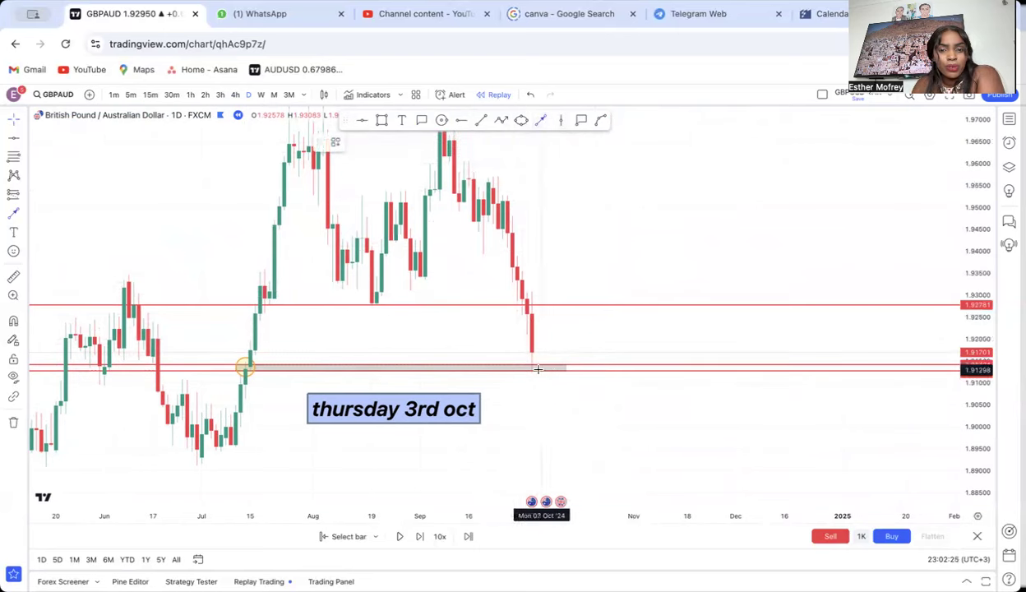
{"action": "mouse_move", "coordinate": [551, 362]}
{"action": "left_mouse_down"}
{"action": "mouse_move", "coordinate": [560, 295]}
{"action": "mouse_move", "coordinate": [560, 309]}
{"action": "left_mouse_up"}
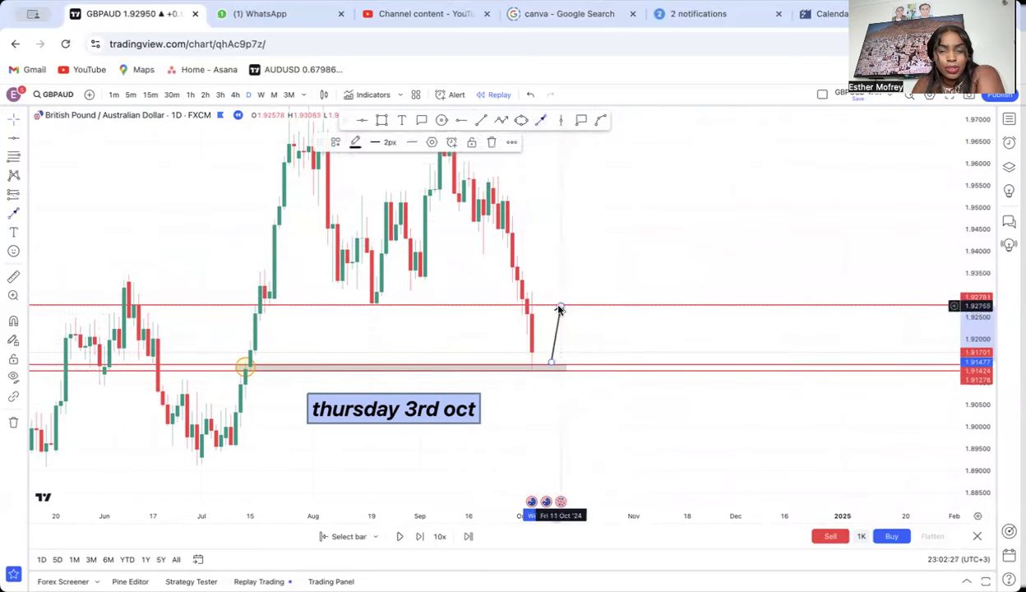
Place a horizontal ray from the mid-September low at about 1.93924, and draw an arrow up to it from the 1.92781 line.
{"action": "left_click", "coordinate": [529, 170]}
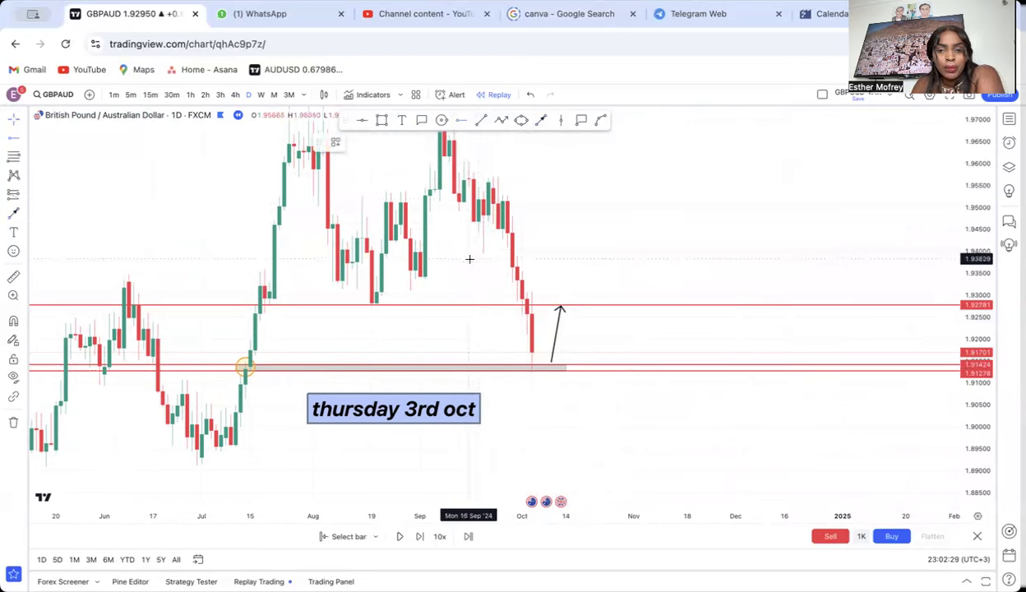
{"action": "left_click", "coordinate": [467, 255]}
{"action": "left_click", "coordinate": [540, 122]}
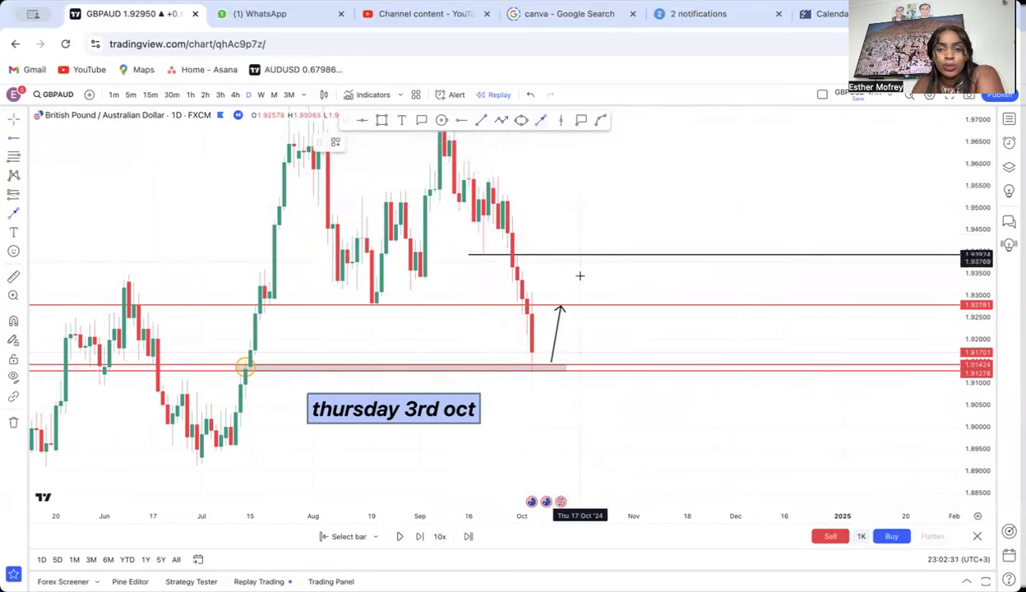
{"action": "left_click", "coordinate": [589, 255]}
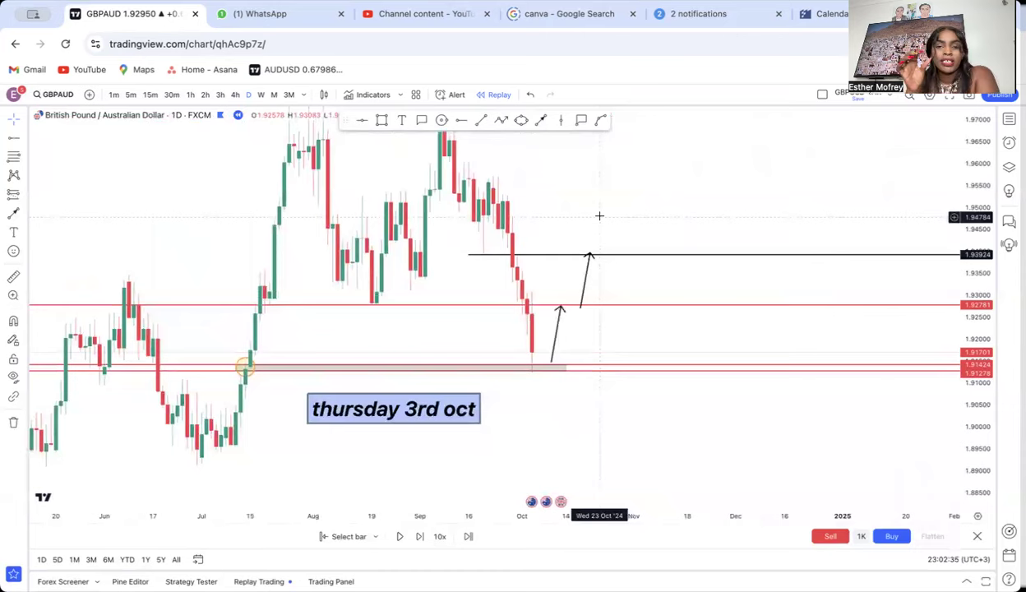
Mark the tip of the early-August high with a horizontal line at about 2.00377.
{"action": "left_click_drag", "start_coordinate": [539, 195], "coordinate": [565, 274]}
{"action": "left_click_drag", "start_coordinate": [978, 190], "coordinate": [977, 314]}
{"action": "left_click_drag", "start_coordinate": [520, 227], "coordinate": [522, 278]}
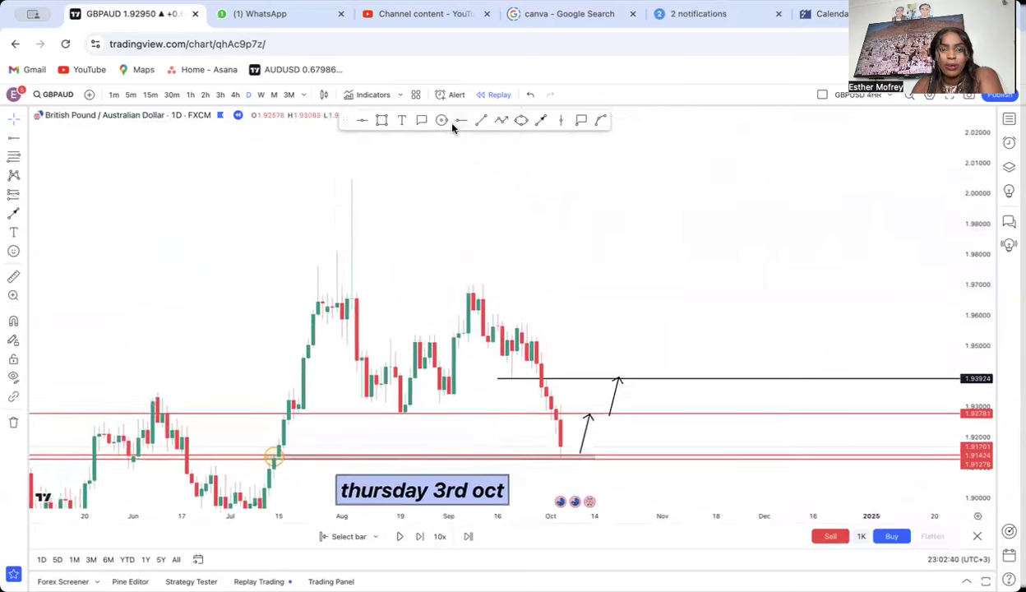
{"action": "left_click", "coordinate": [266, 181]}
Measure from the circled July level up to the 2.00377 line and mark the range's midpoint with a horizontal line at about 1.95859.
{"action": "left_click", "coordinate": [13, 274]}
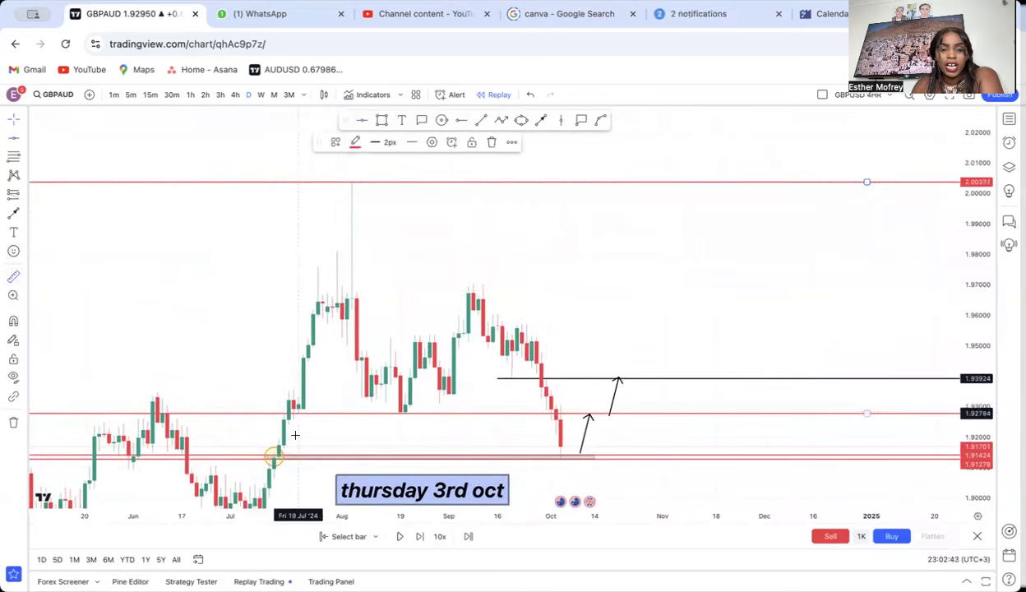
{"action": "left_click", "coordinate": [273, 459]}
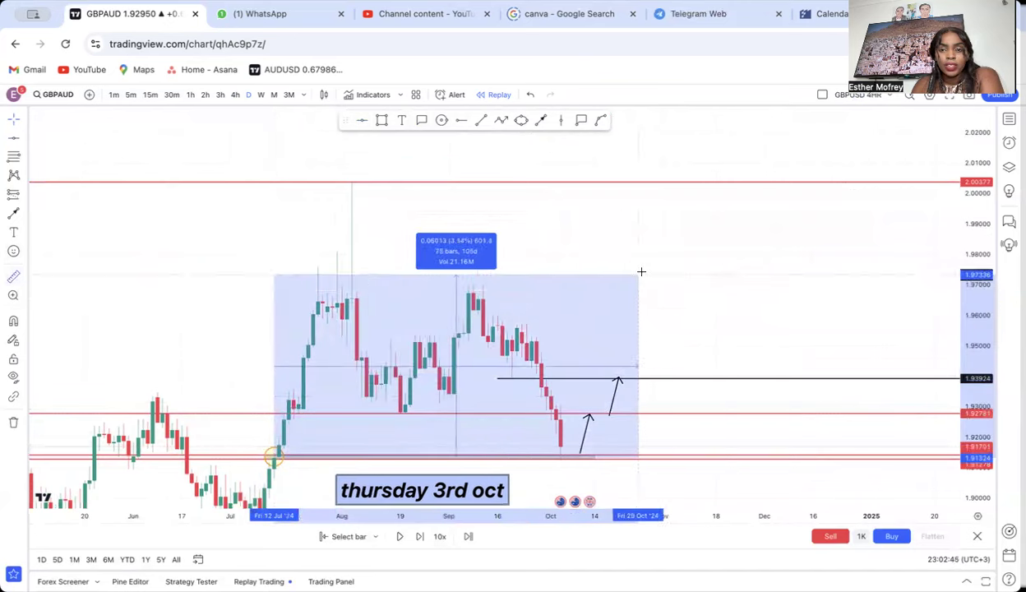
{"action": "left_click", "coordinate": [709, 189]}
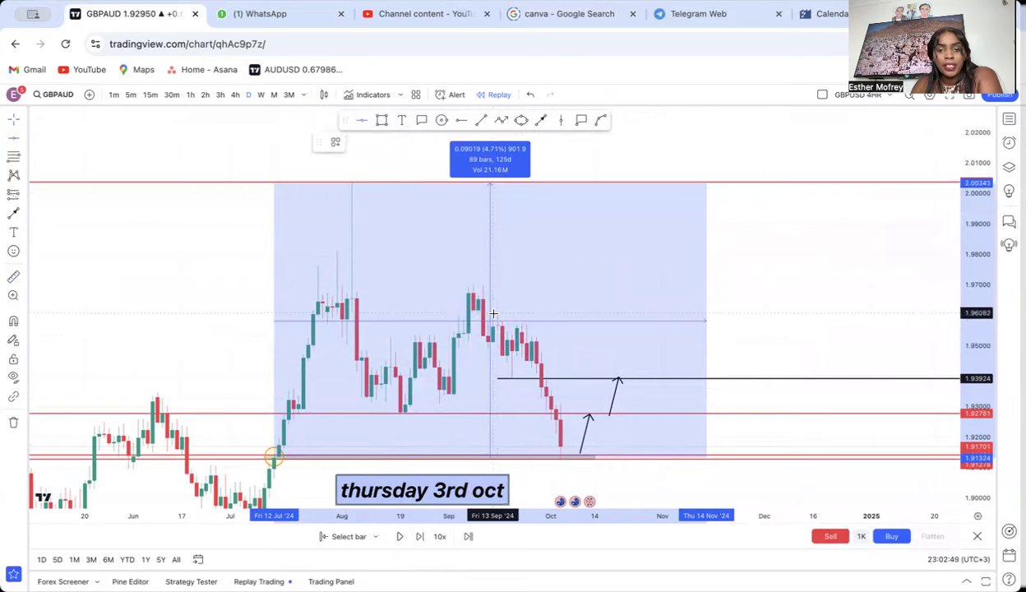
{"action": "left_click", "coordinate": [489, 319]}
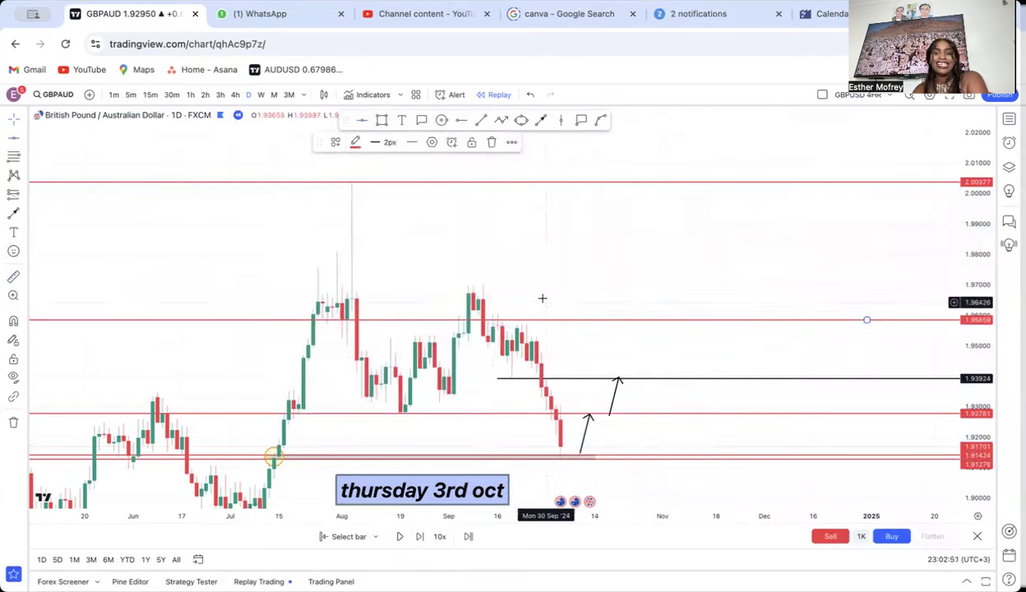
Recolour the 1.95859 midpoint line green.
{"action": "left_click_drag", "start_coordinate": [714, 282], "coordinate": [669, 188]}
{"action": "left_click_drag", "start_coordinate": [970, 396], "coordinate": [969, 370]}
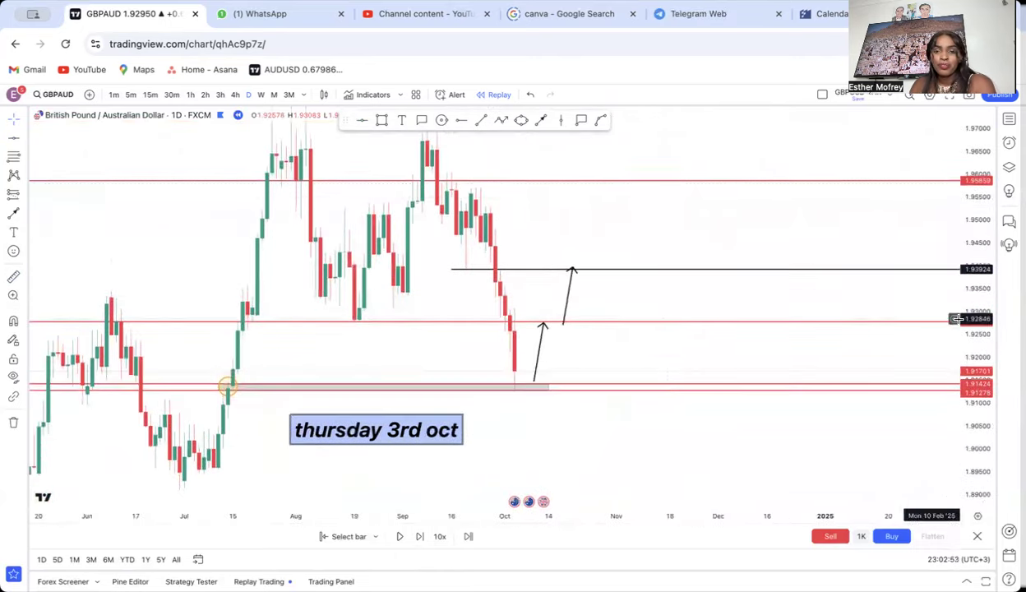
{"action": "left_click", "coordinate": [661, 182]}
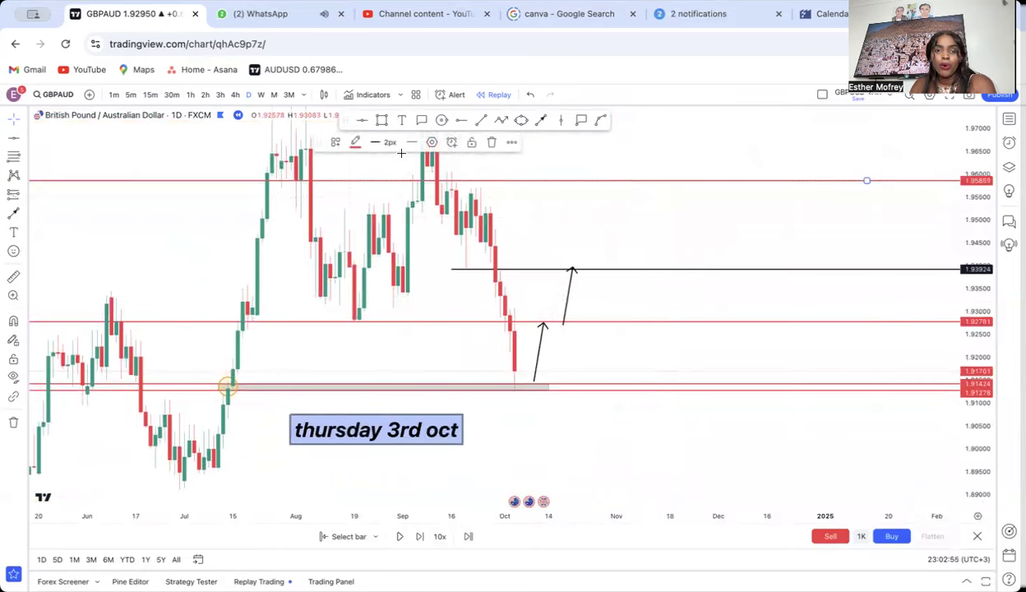
{"action": "left_click", "coordinate": [356, 144]}
{"action": "left_click", "coordinate": [390, 178]}
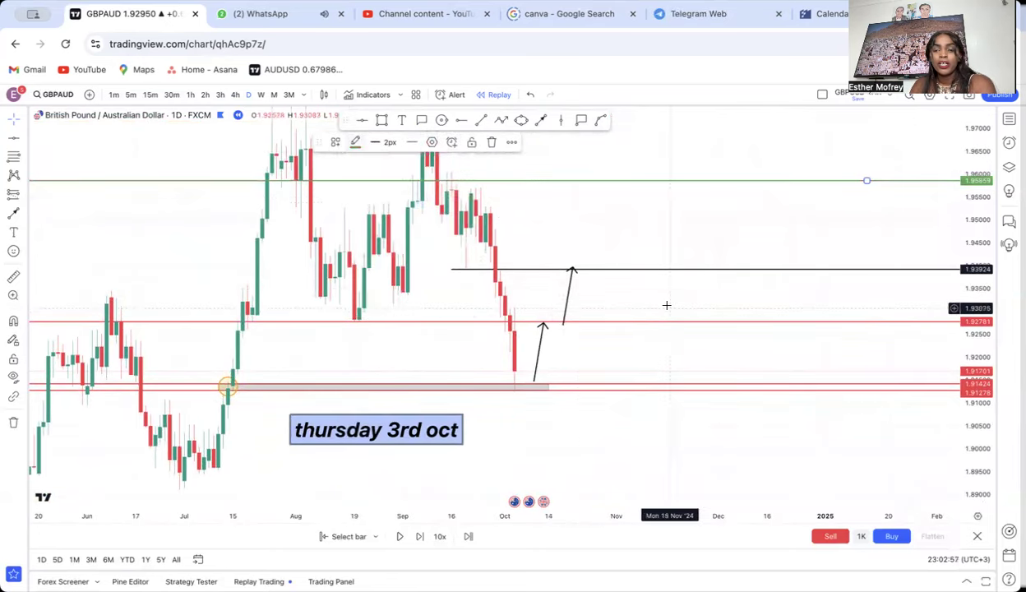
Measure the price distance from the latest daily candle's close up to the green 1.95859 midpoint line.
{"action": "left_click_drag", "start_coordinate": [667, 303], "coordinate": [644, 308]}
{"action": "left_click", "coordinate": [14, 276]}
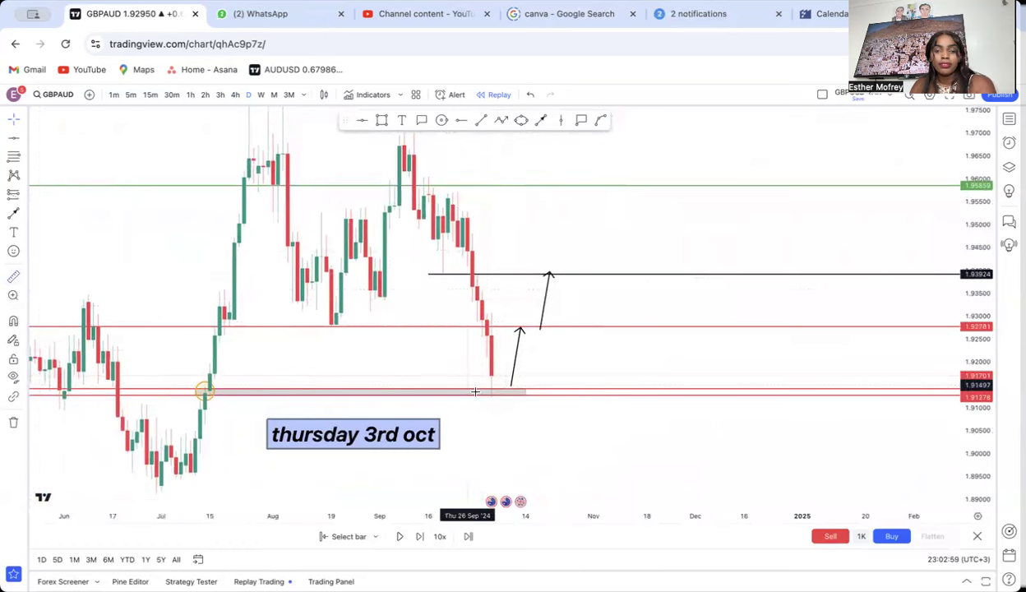
{"action": "left_click", "coordinate": [497, 376]}
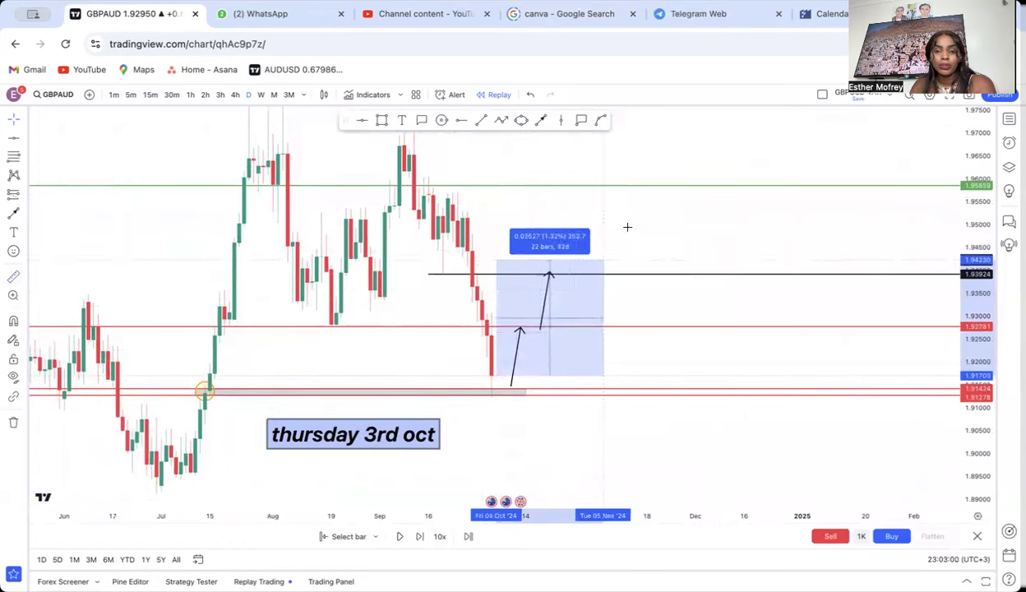
{"action": "left_click", "coordinate": [653, 187]}
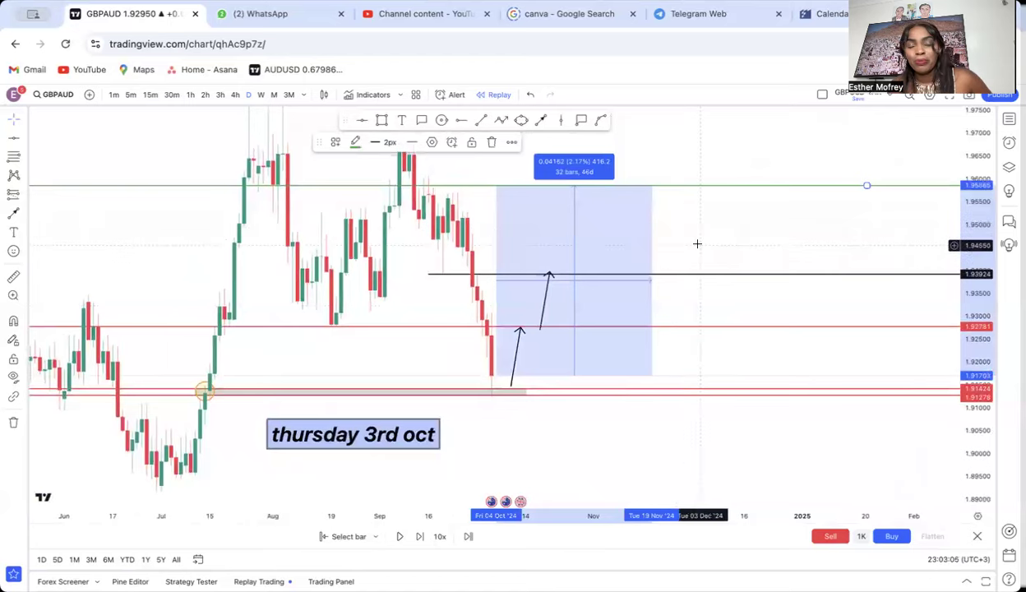
{"action": "left_click_drag", "start_coordinate": [702, 253], "coordinate": [717, 284]}
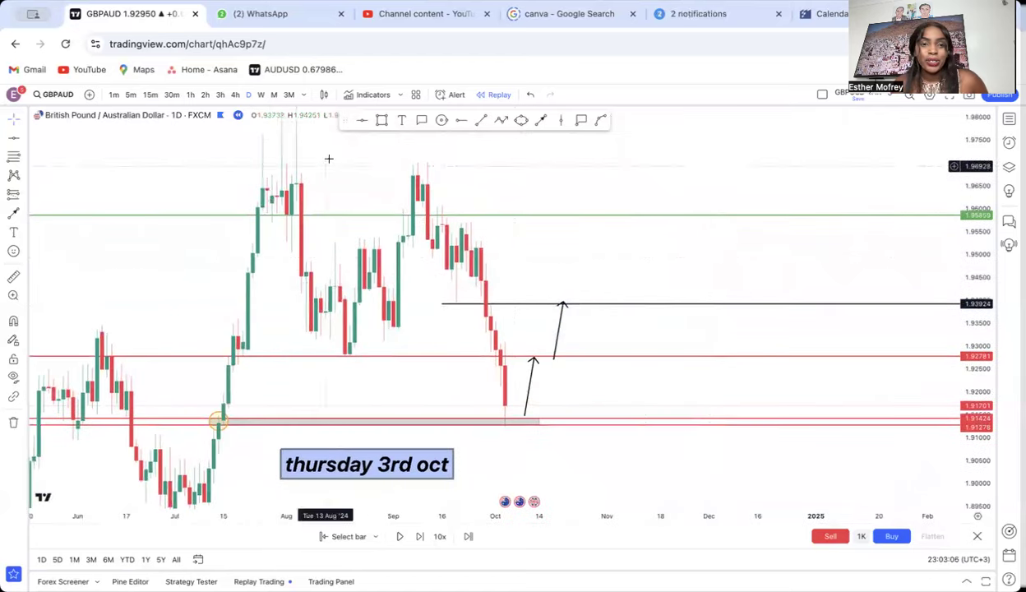
Switch to the 4-hour timeframe and examine the price drop into the grey zone.
{"action": "left_click", "coordinate": [230, 95]}
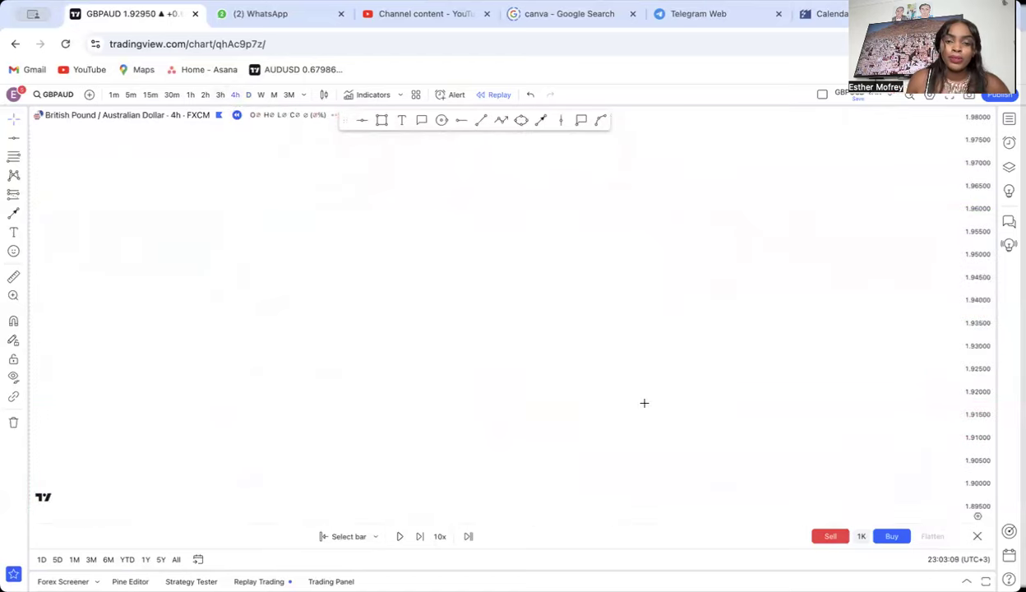
{"action": "left_click_drag", "start_coordinate": [984, 463], "coordinate": [985, 317]}
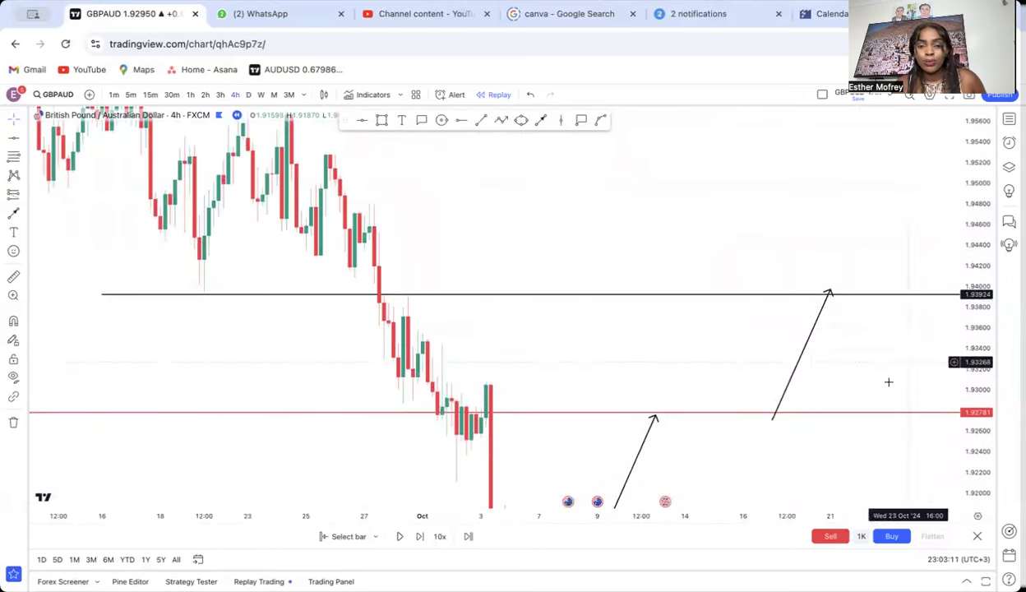
{"action": "left_click_drag", "start_coordinate": [809, 421], "coordinate": [810, 282]}
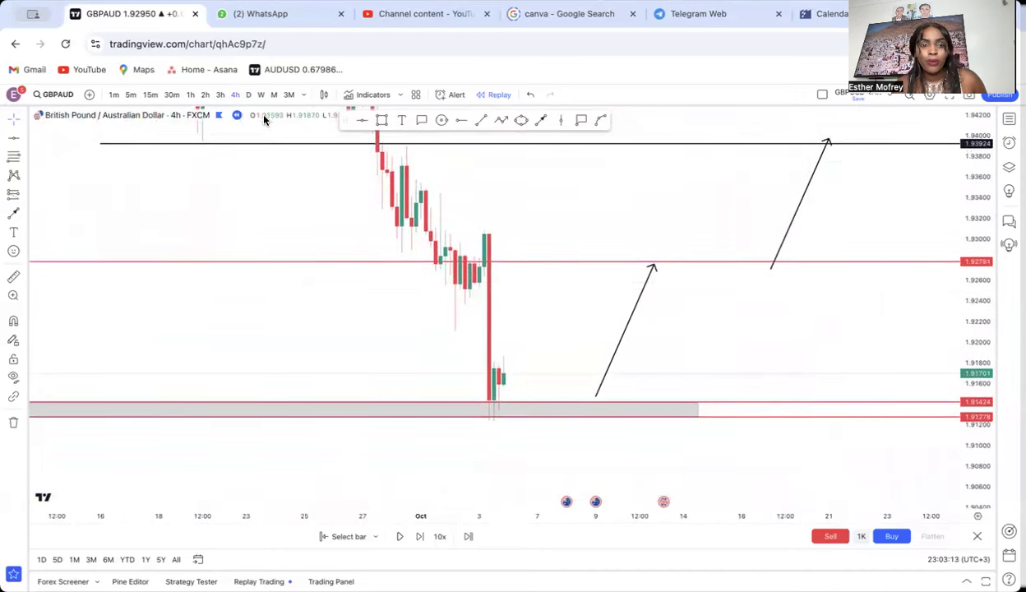
Return to the daily timeframe and delete the two upward arrows leading to the 1.92781 line and the 1.93924 ray.
{"action": "left_click", "coordinate": [248, 95]}
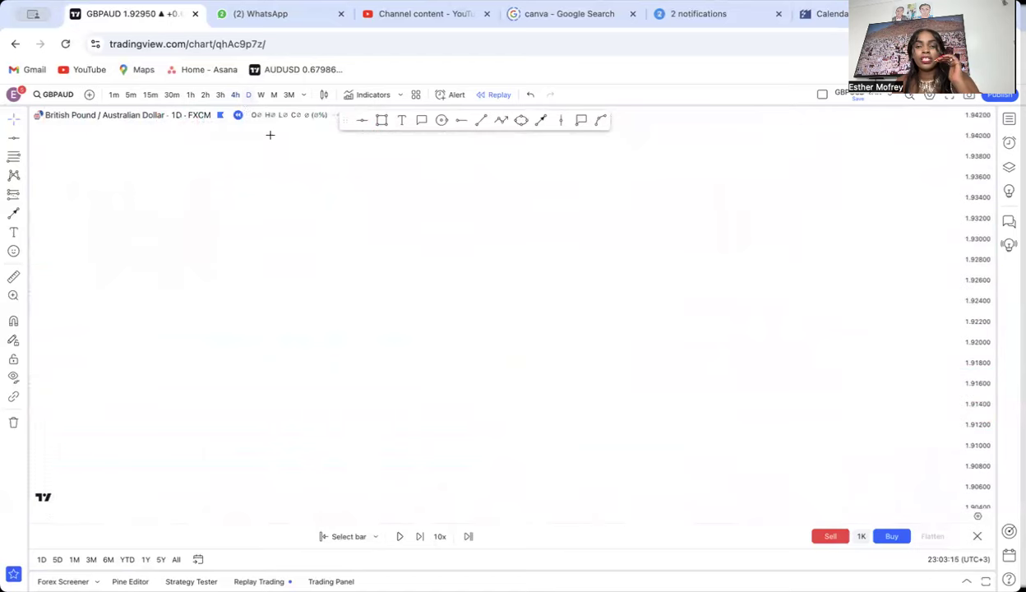
{"action": "left_click_drag", "start_coordinate": [643, 297], "coordinate": [638, 383]}
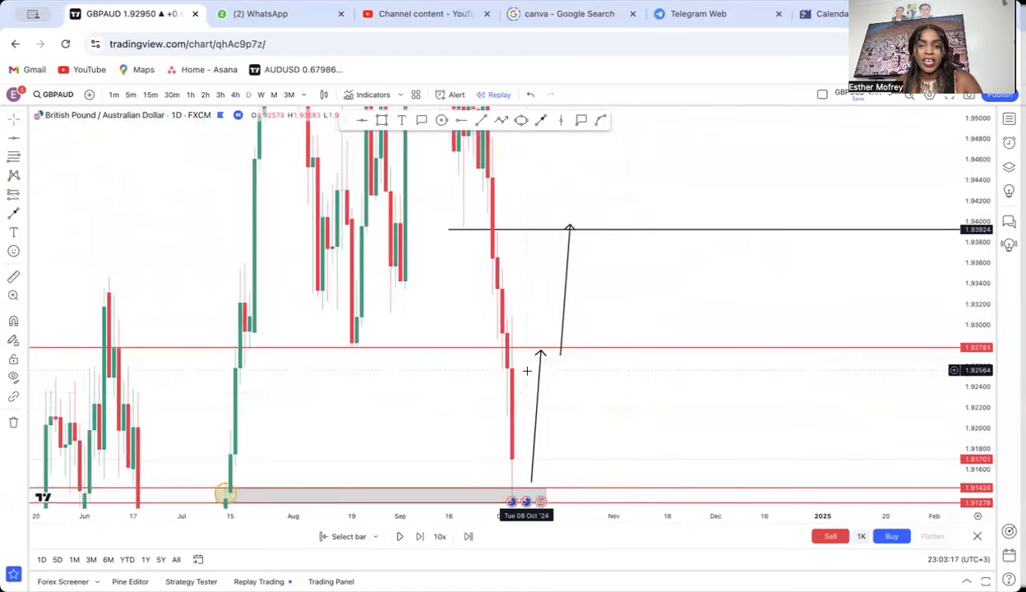
{"action": "left_click_drag", "start_coordinate": [542, 359], "coordinate": [551, 355]}
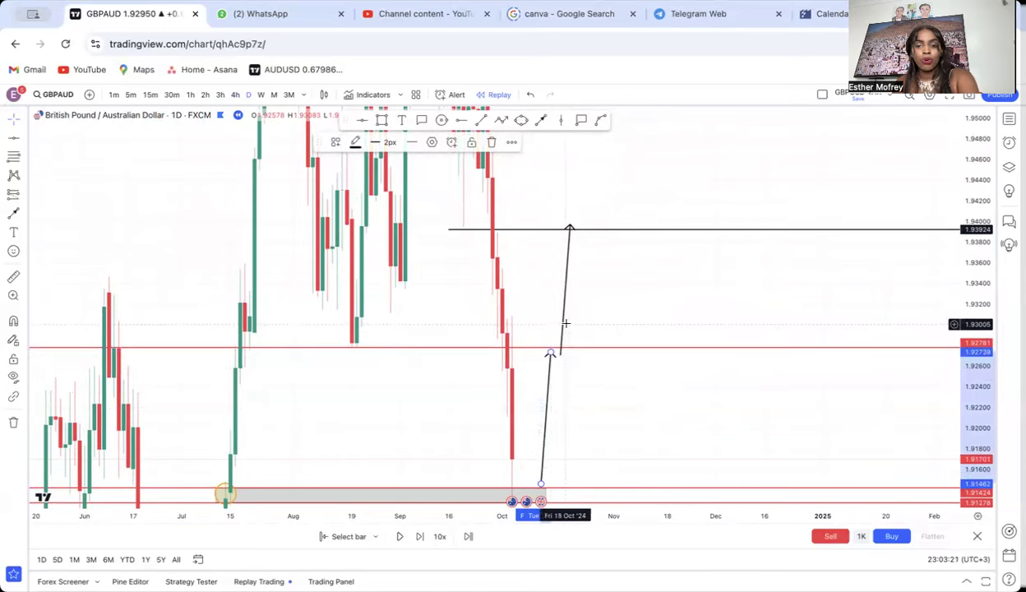
{"action": "key", "text": "Delete"}
{"action": "left_click", "coordinate": [568, 293]}
{"action": "key", "text": "Delete"}
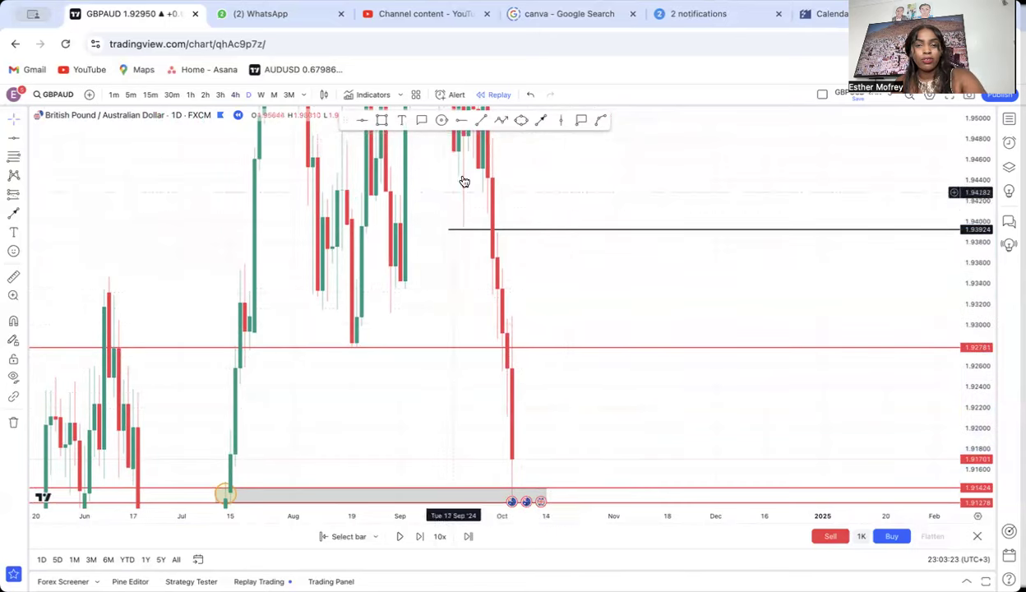
Draw a circle on the 1.92781 line beside the latest candles and a larger one at the start of the 1.93924 ray.
{"action": "left_click", "coordinate": [511, 357]}
{"action": "left_click_drag", "start_coordinate": [591, 290], "coordinate": [610, 362]}
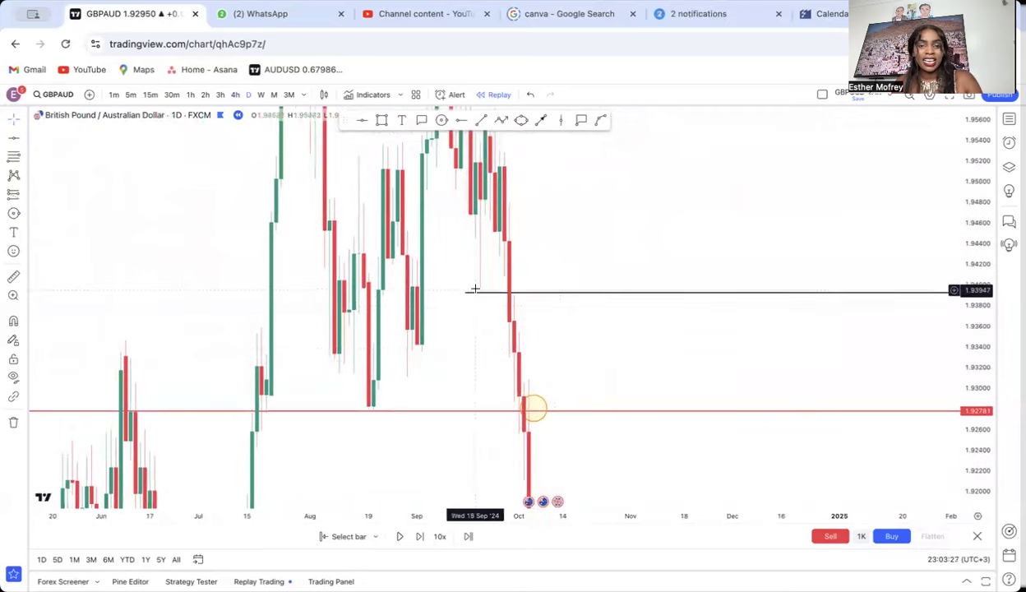
{"action": "left_click", "coordinate": [443, 121]}
{"action": "left_click", "coordinate": [475, 291]}
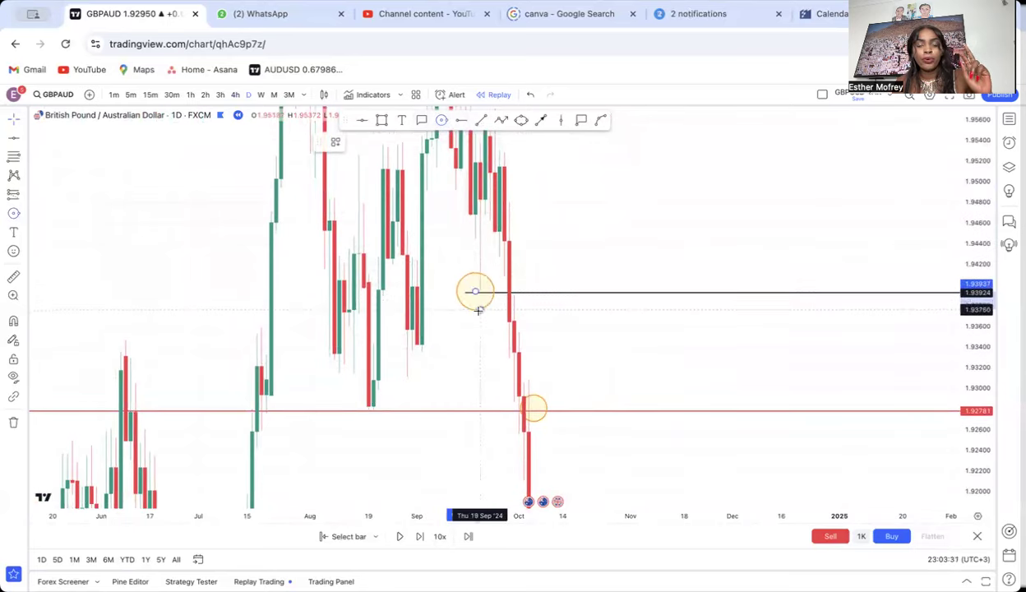
{"action": "left_click", "coordinate": [479, 309]}
{"action": "left_click", "coordinate": [548, 218]}
On the 4-hour timeframe, place a horizontal ray along the high of the latest candles after the drop, at about 1.91869.
{"action": "mouse_move", "coordinate": [577, 242]}
{"action": "left_mouse_down"}
{"action": "mouse_move", "coordinate": [566, 362]}
{"action": "mouse_move", "coordinate": [856, 266]}
{"action": "left_mouse_up"}
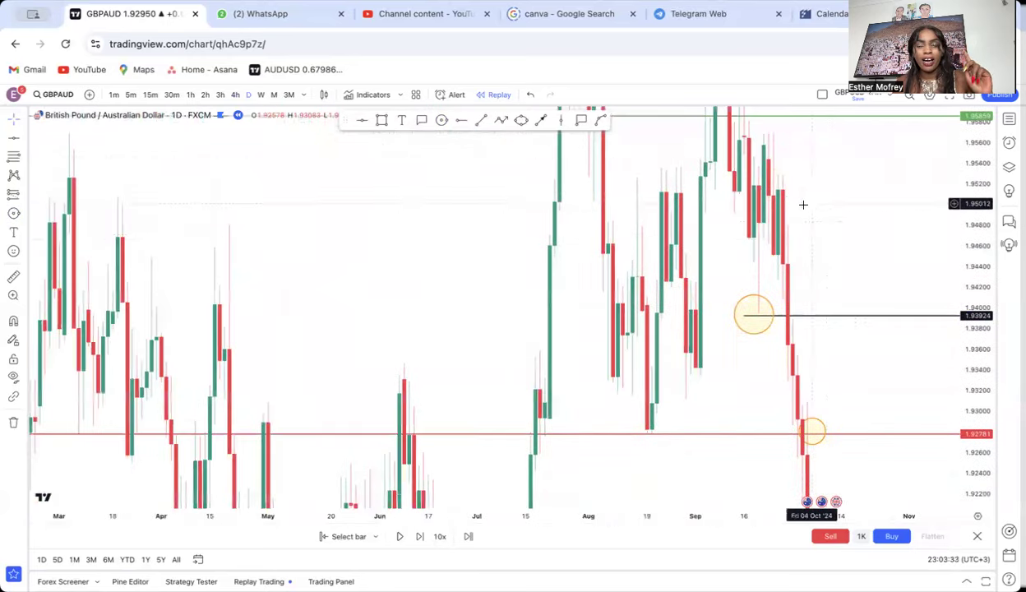
{"action": "left_click_drag", "start_coordinate": [802, 206], "coordinate": [489, 259]}
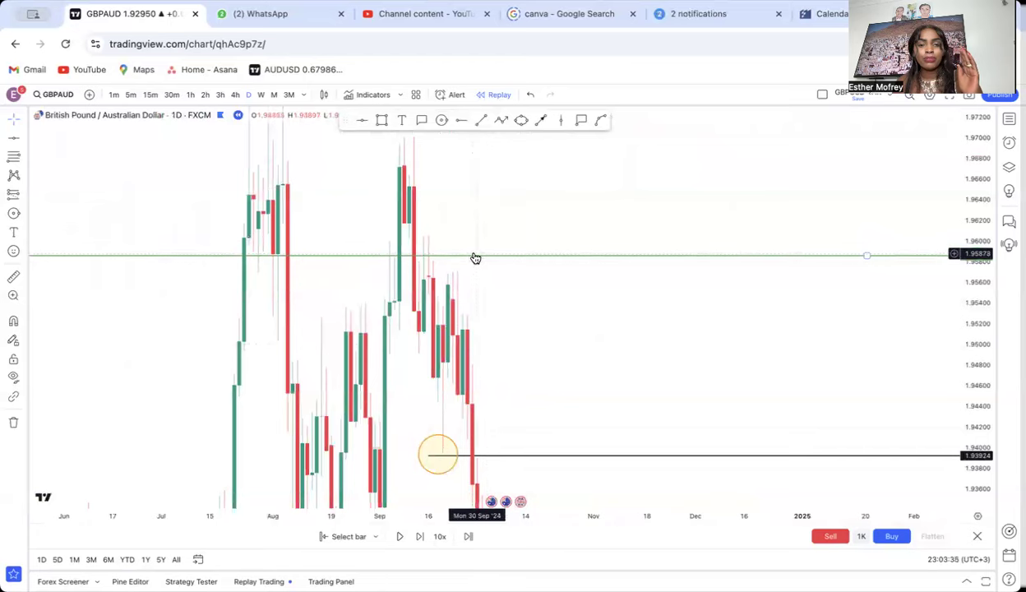
{"action": "left_click_drag", "start_coordinate": [578, 350], "coordinate": [557, 169]}
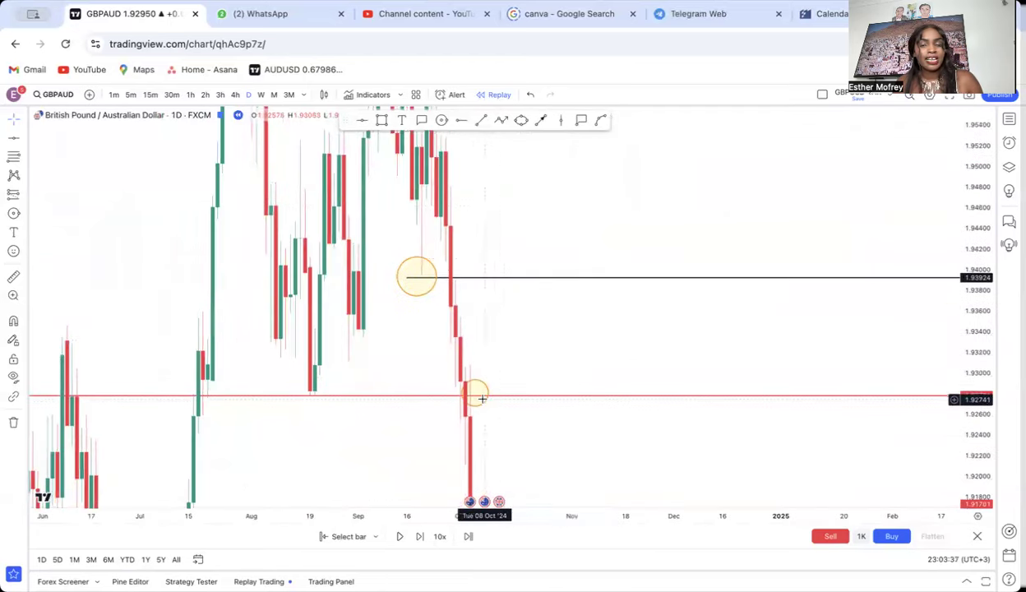
{"action": "left_click_drag", "start_coordinate": [563, 297], "coordinate": [630, 167]}
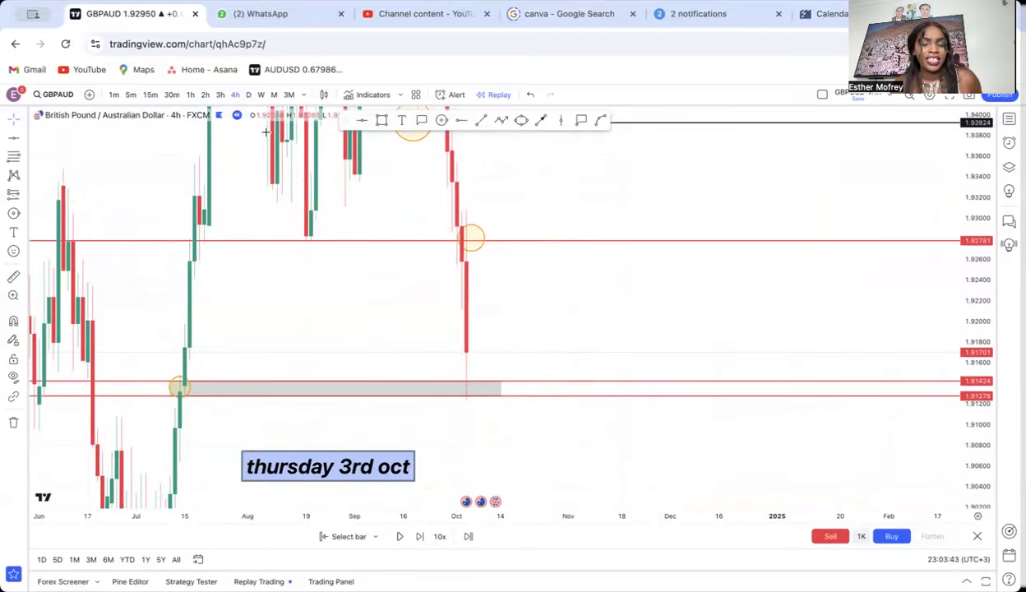
{"action": "scroll", "coordinate": [638, 398], "scroll_direction": "down", "scroll_amount": 3}
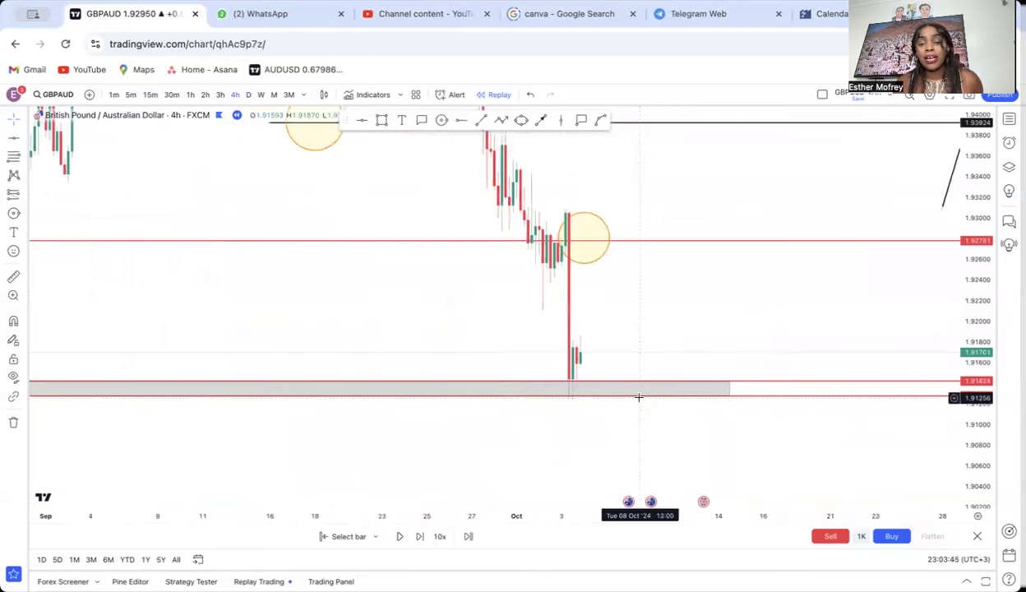
{"action": "scroll", "coordinate": [639, 398], "scroll_direction": "left", "scroll_amount": 10}
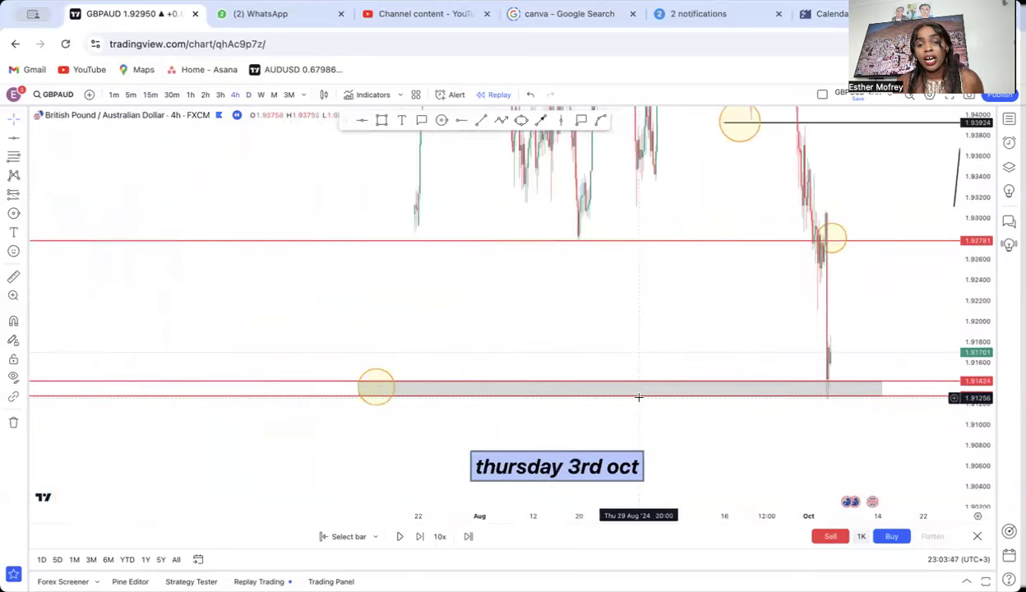
{"action": "scroll", "coordinate": [639, 362], "scroll_direction": "right", "scroll_amount": 10}
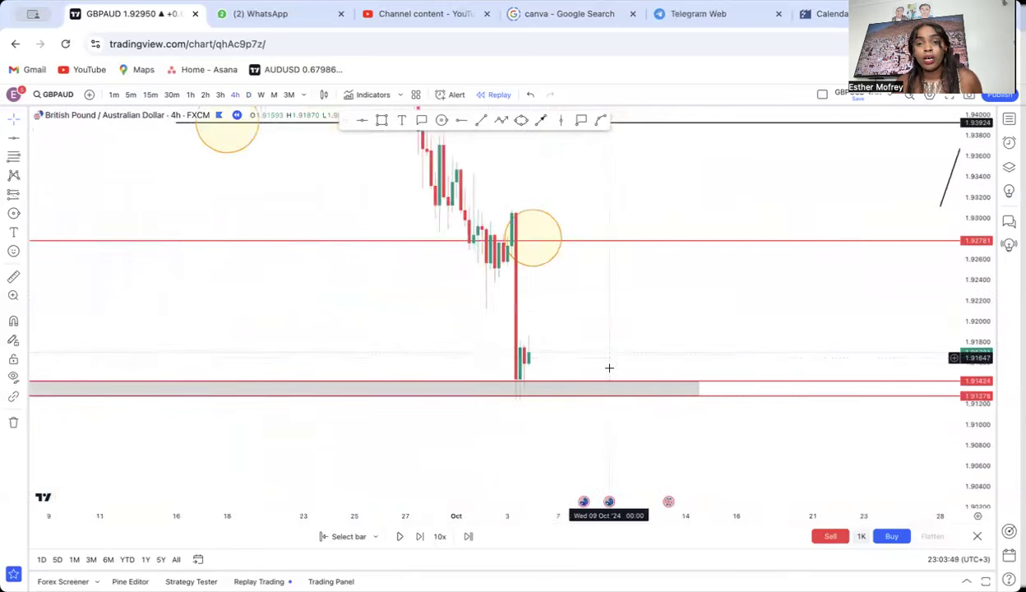
{"action": "left_click", "coordinate": [461, 120]}
{"action": "left_click", "coordinate": [471, 332]}
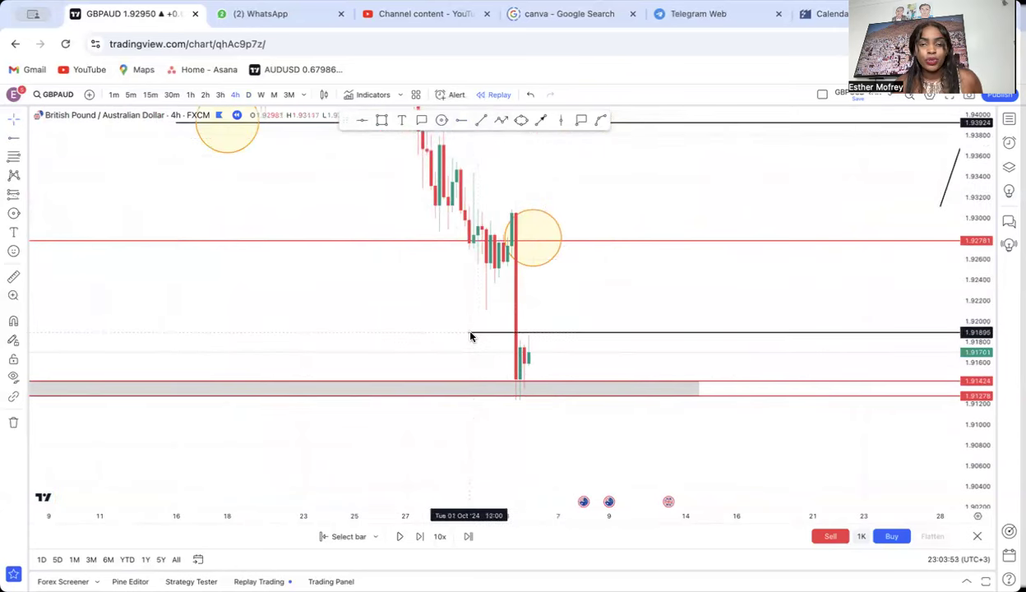
{"action": "left_click", "coordinate": [470, 334]}
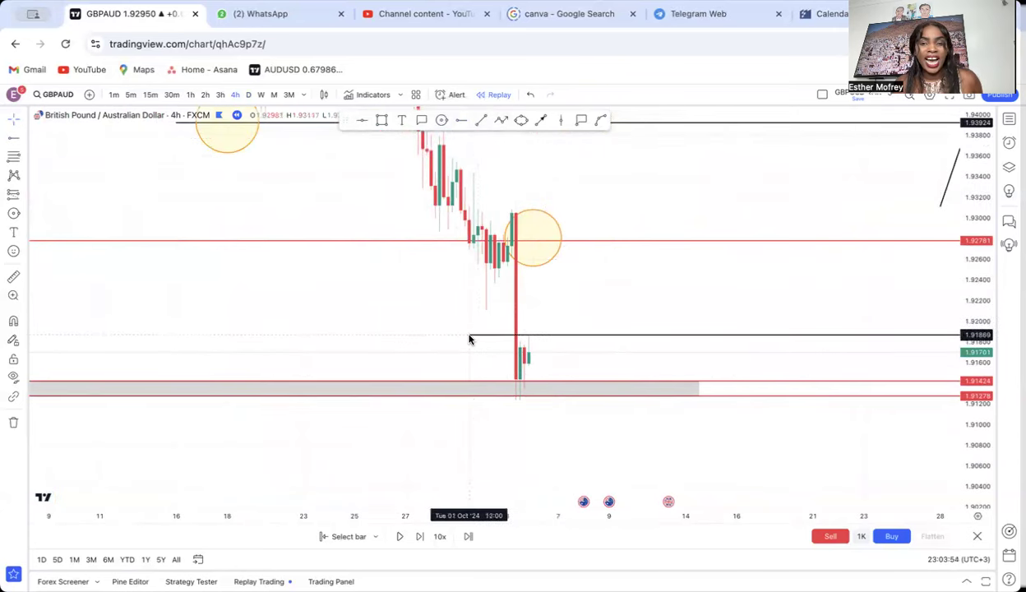
Add a callout reading "crb" that points to the latest 4-hour candle just below the 1.91869 ray.
{"action": "left_click", "coordinate": [428, 129]}
{"action": "left_click_drag", "start_coordinate": [541, 356], "coordinate": [611, 314]}
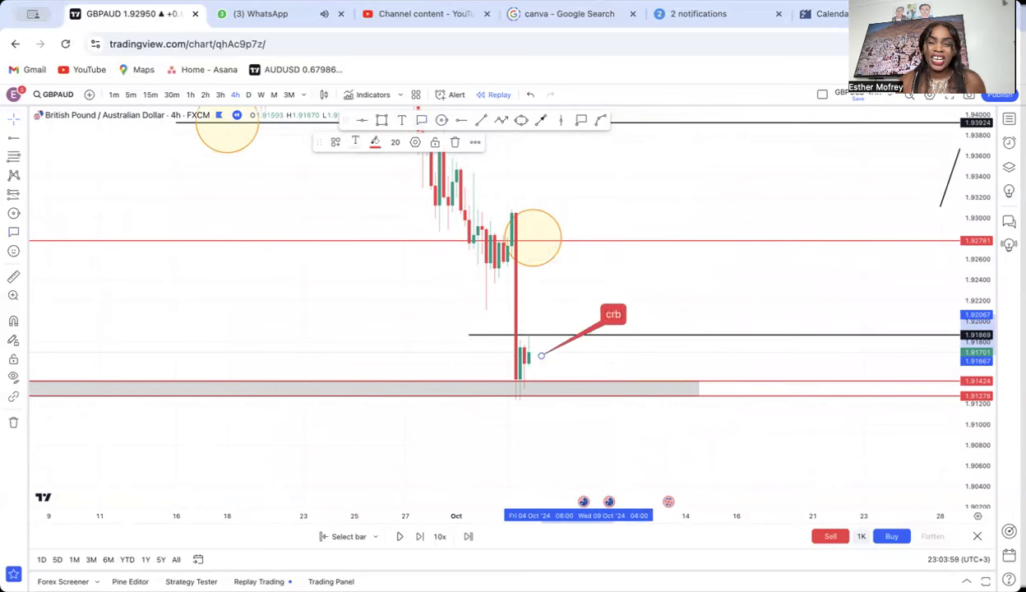
{"action": "left_click", "coordinate": [644, 348]}
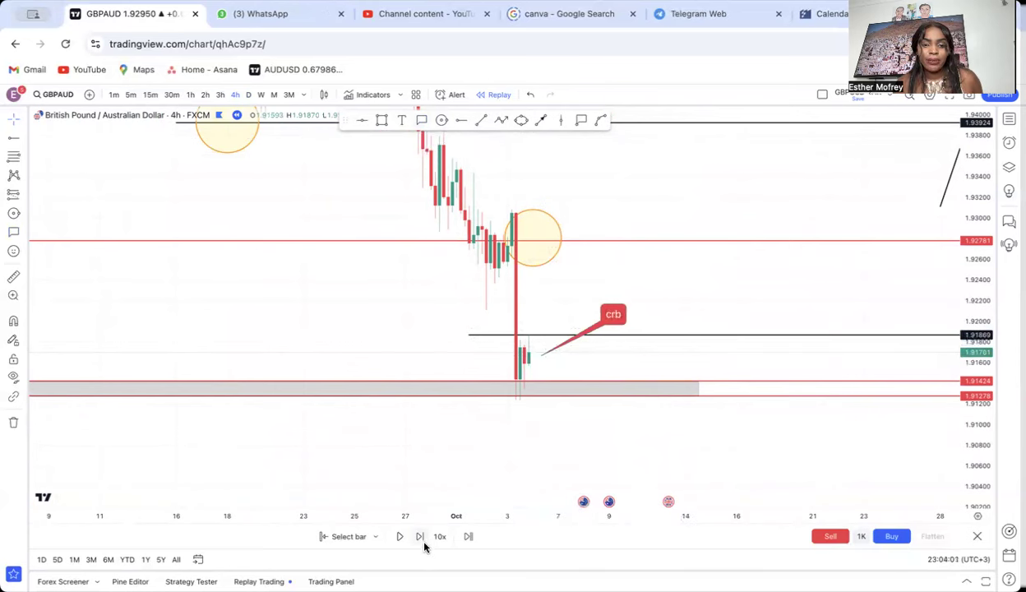
Advance the replay bar by bar until a 4-hour candle closes above the 1.91869 ray.
{"action": "left_click", "coordinate": [420, 537]}
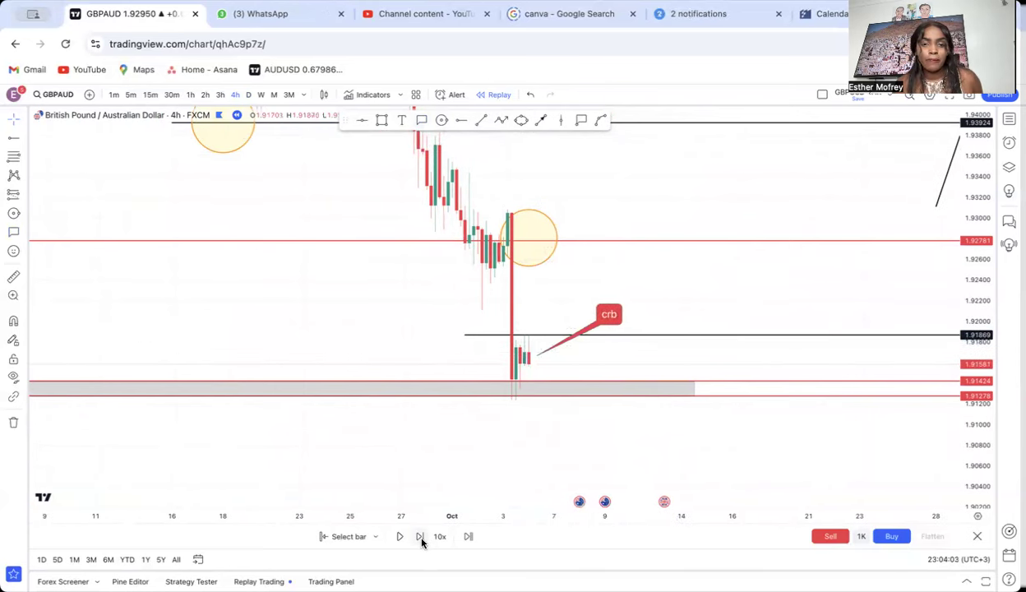
{"action": "left_click", "coordinate": [420, 537]}
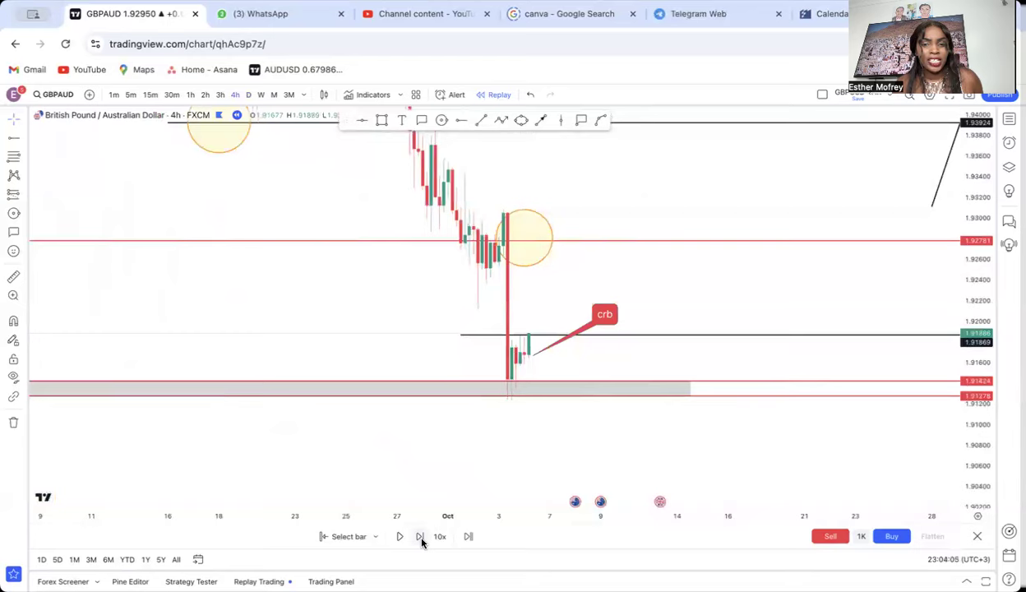
{"action": "left_click", "coordinate": [420, 537]}
{"action": "left_click", "coordinate": [323, 537]}
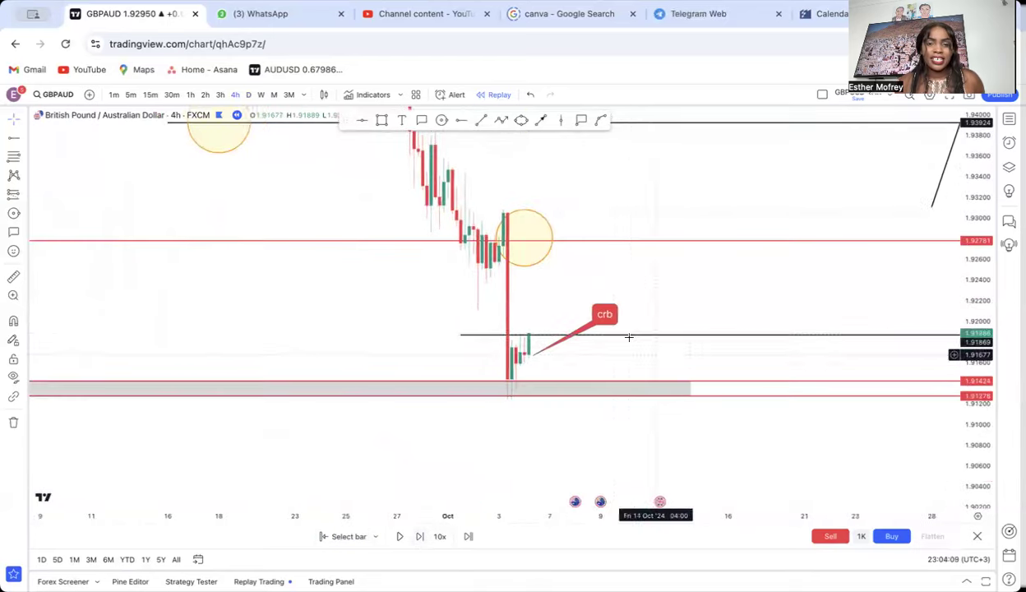
Lower the "crb" callout's label to just above the 1.91869 ray and examine the latest candle's close against the ray.
{"action": "scroll", "coordinate": [627, 338], "scroll_direction": "left", "scroll_amount": 5}
{"action": "scroll", "coordinate": [627, 338], "scroll_direction": "down", "scroll_amount": 3}
{"action": "scroll", "coordinate": [628, 339], "scroll_direction": "up", "scroll_amount": 4}
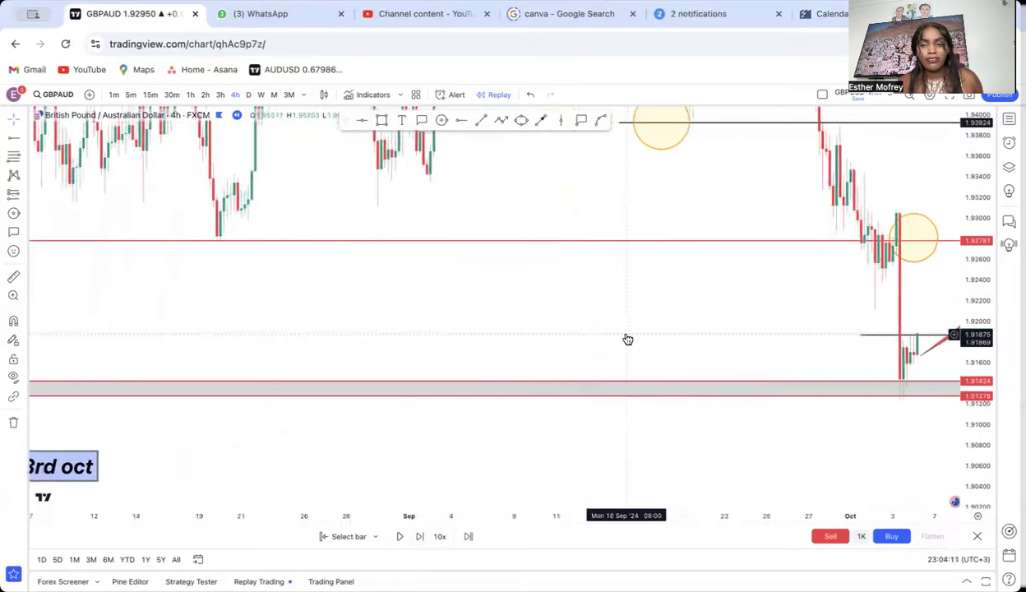
{"action": "left_click_drag", "start_coordinate": [608, 326], "coordinate": [373, 350]}
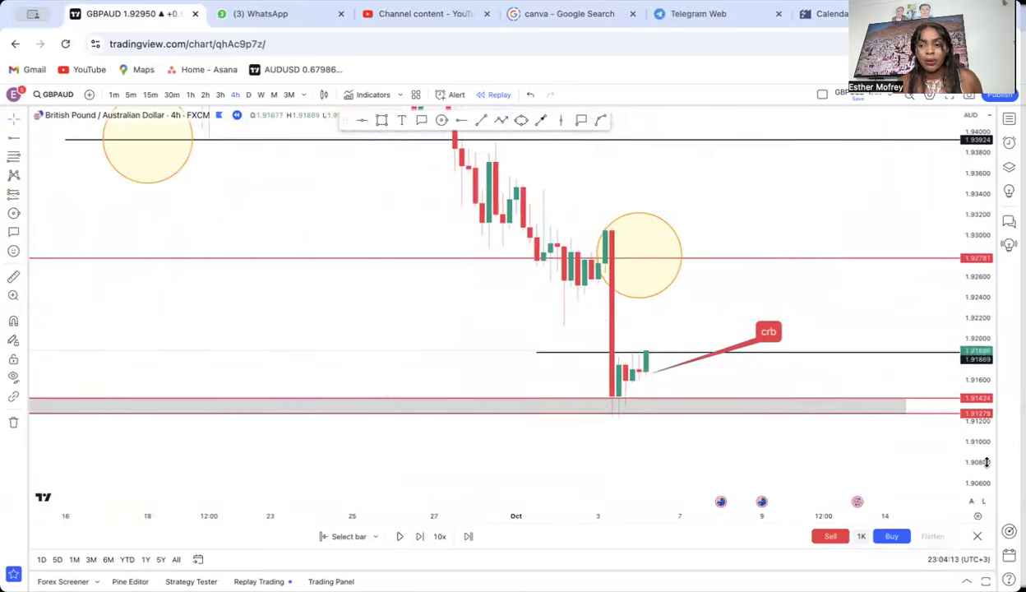
{"action": "left_click_drag", "start_coordinate": [987, 462], "coordinate": [955, 334]}
{"action": "left_click_drag", "start_coordinate": [782, 350], "coordinate": [755, 382]}
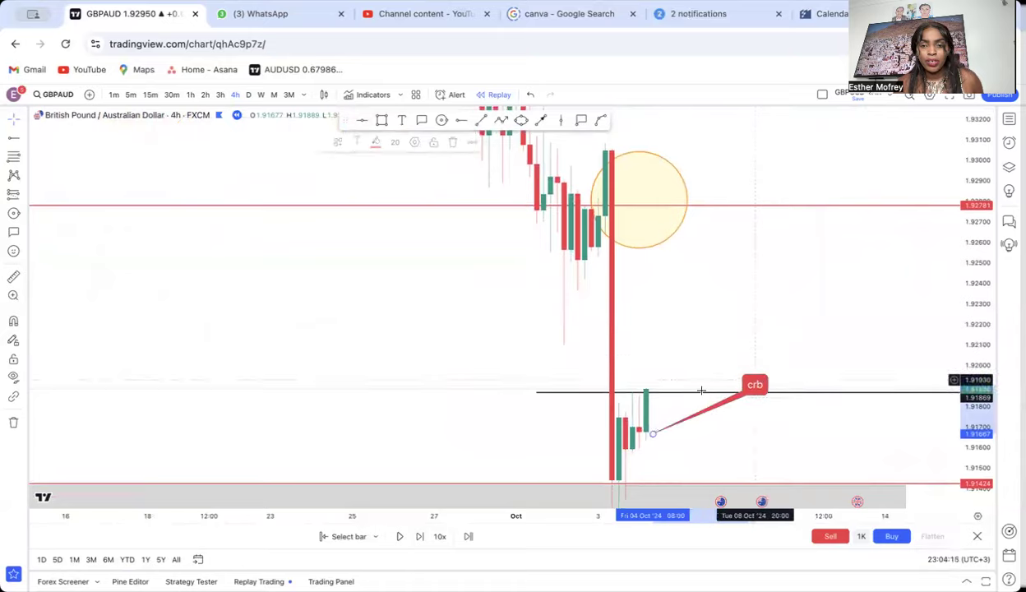
{"action": "left_click_drag", "start_coordinate": [664, 385], "coordinate": [627, 293]}
{"action": "left_click_drag", "start_coordinate": [964, 419], "coordinate": [952, 304]}
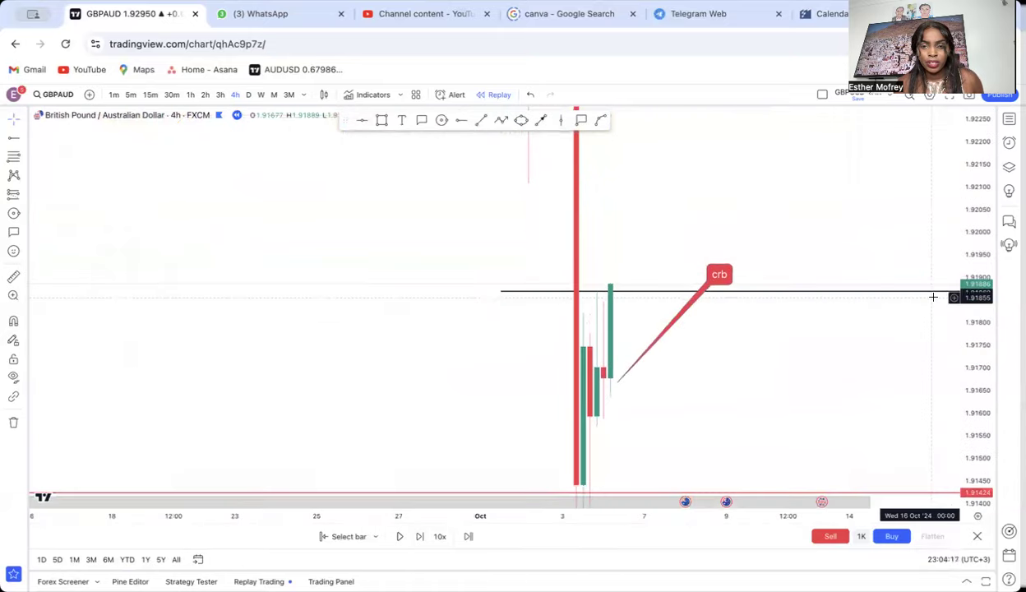
{"action": "scroll", "coordinate": [821, 361], "scroll_direction": "up", "scroll_amount": 2}
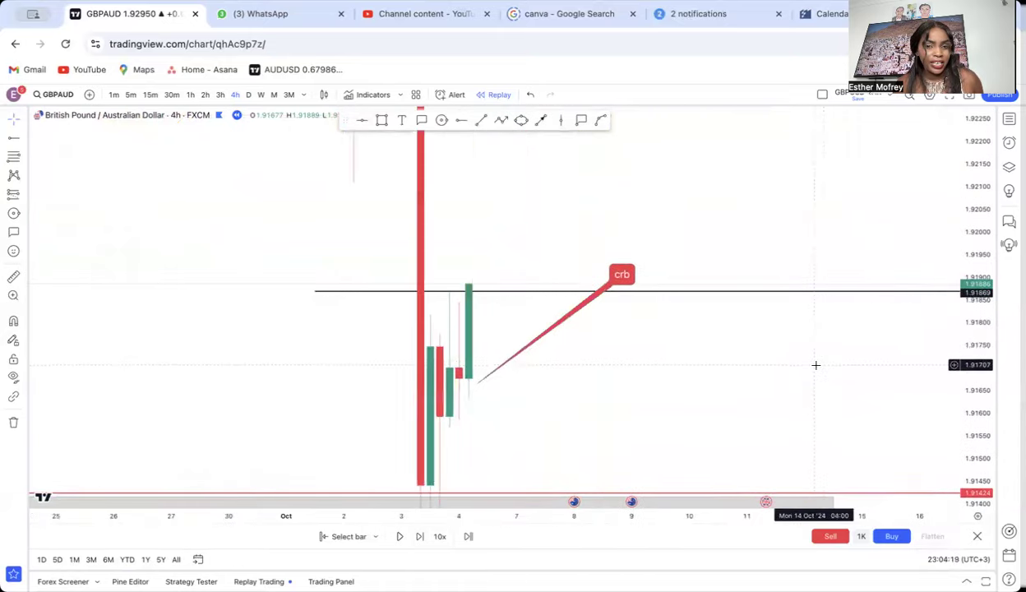
Place a long position at the breakout candle's close, with entry at about 1.91882 and target at about 1.92777.
{"action": "scroll", "coordinate": [818, 362], "scroll_direction": "down", "scroll_amount": 1}
{"action": "left_click_drag", "start_coordinate": [984, 253], "coordinate": [937, 394]}
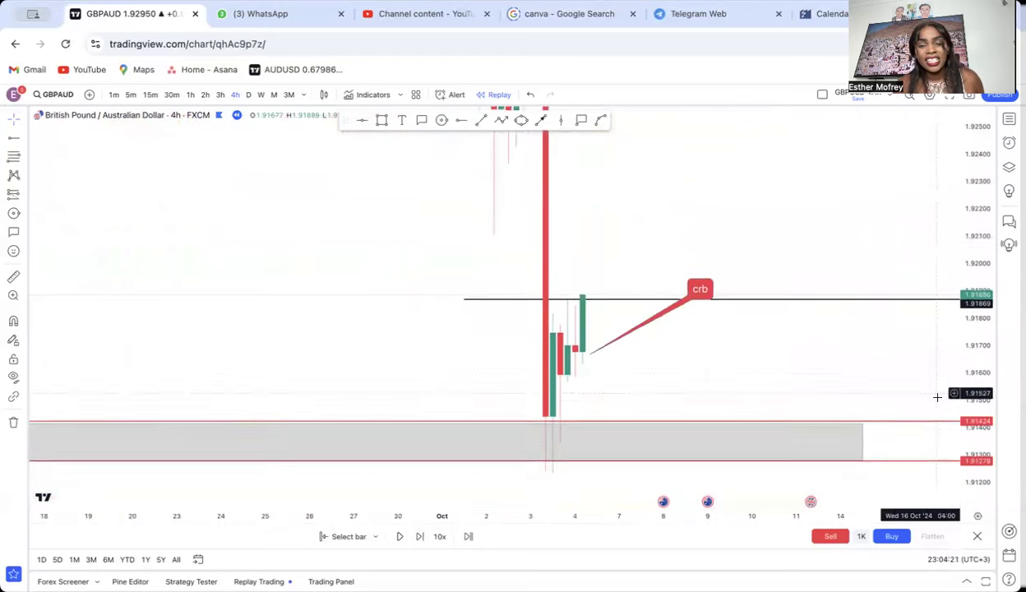
{"action": "left_click_drag", "start_coordinate": [780, 342], "coordinate": [800, 416]}
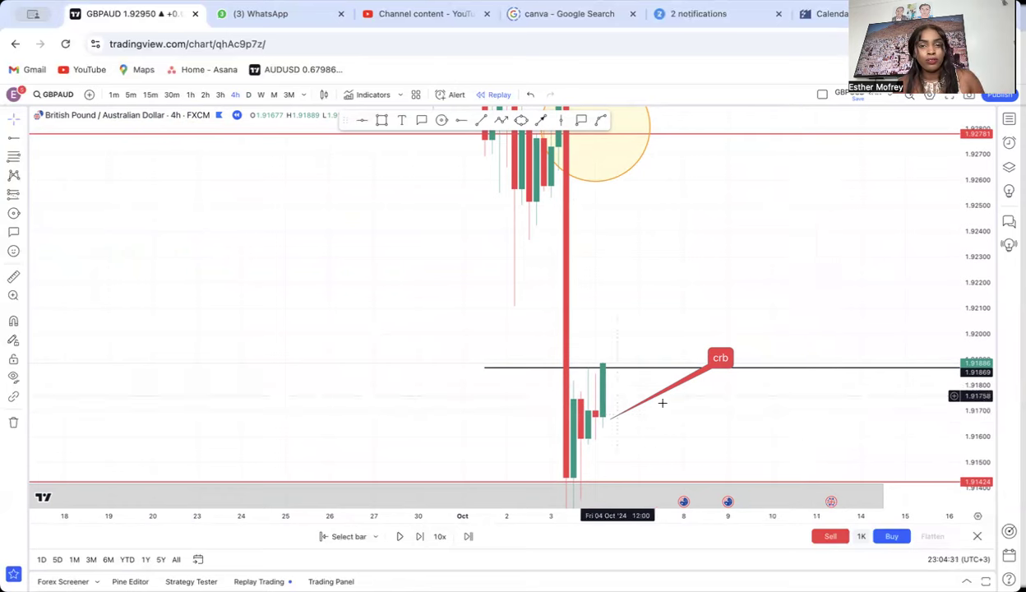
{"action": "left_click_drag", "start_coordinate": [696, 305], "coordinate": [646, 322]}
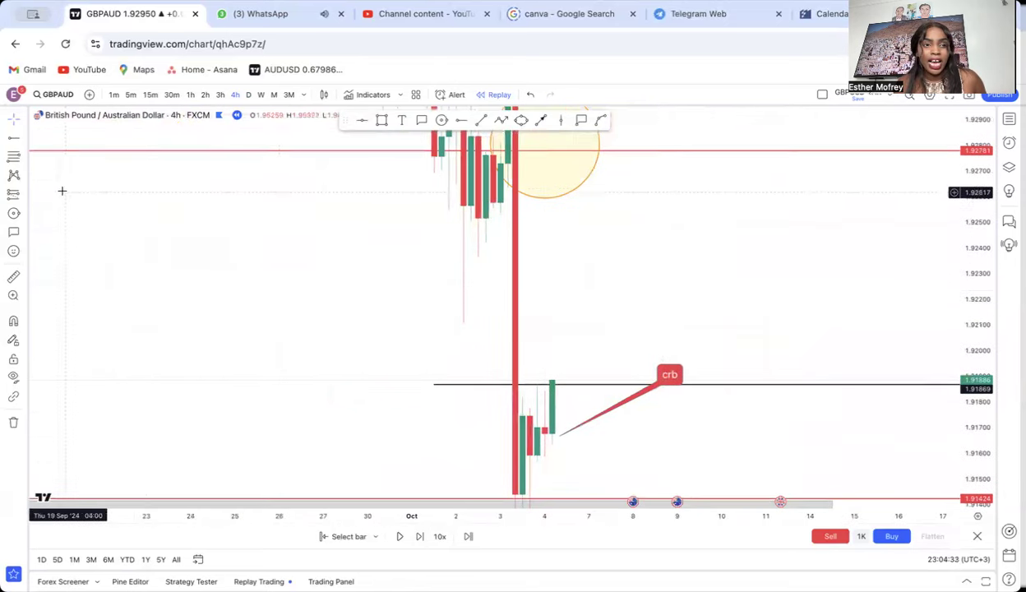
{"action": "left_click", "coordinate": [18, 195]}
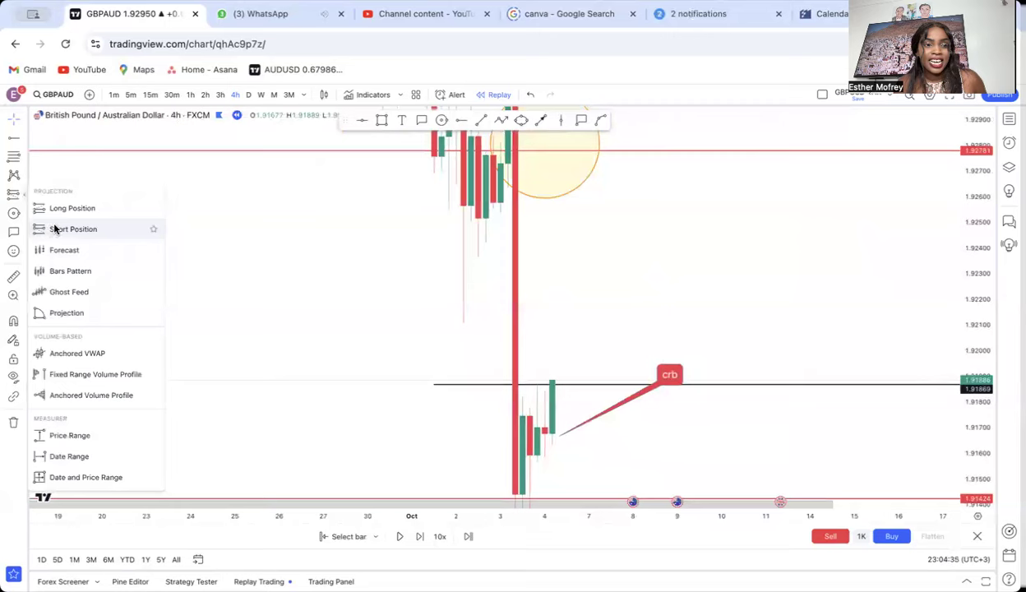
{"action": "left_click", "coordinate": [59, 207]}
{"action": "left_click", "coordinate": [556, 381]}
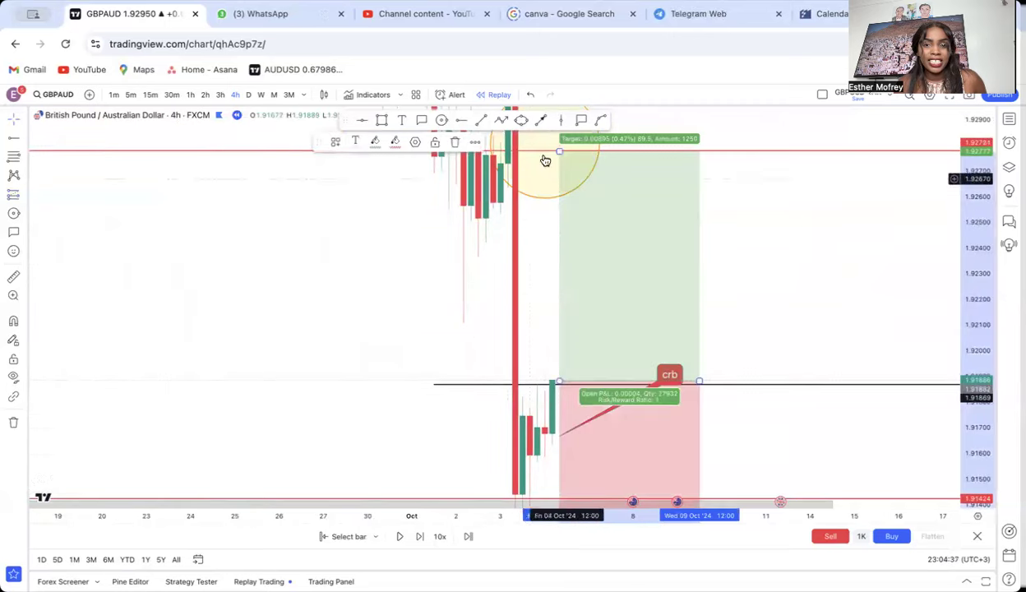
Measure the price distance from the breakout candle's close up to the red 1.92781 line.
{"action": "left_click", "coordinate": [13, 276]}
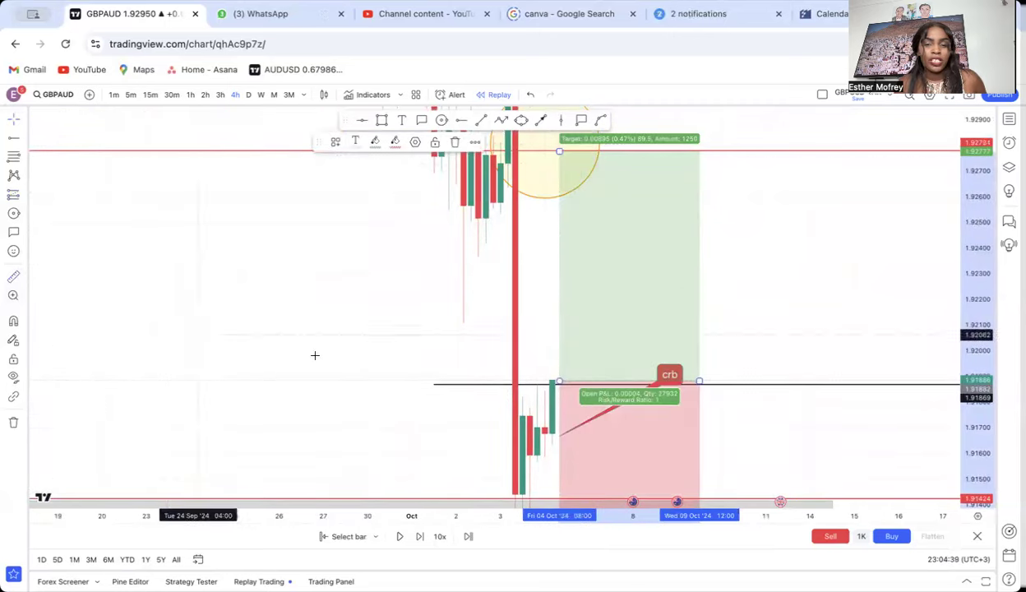
{"action": "left_click", "coordinate": [552, 379]}
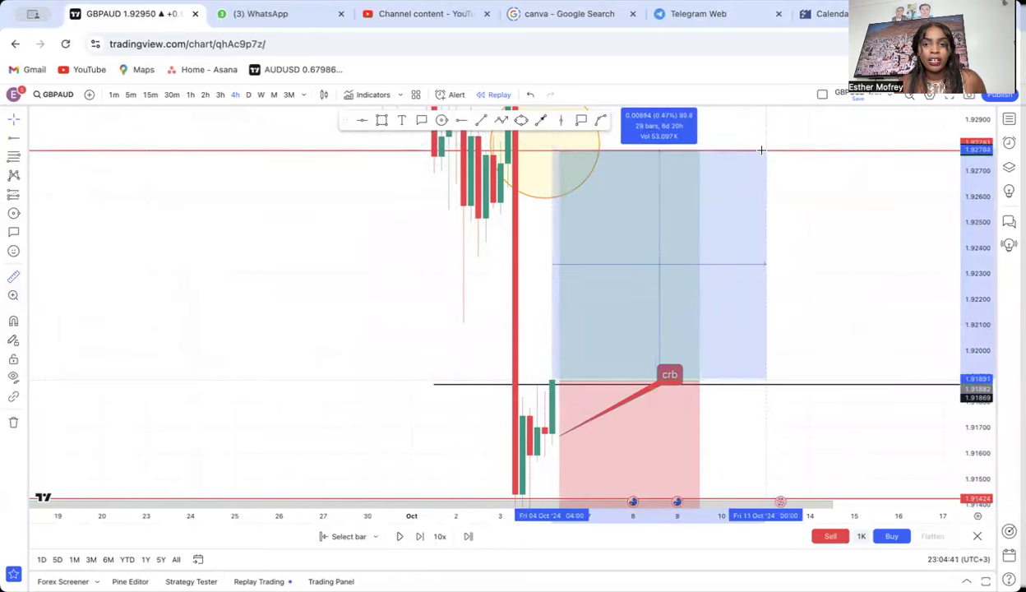
{"action": "left_click", "coordinate": [822, 251]}
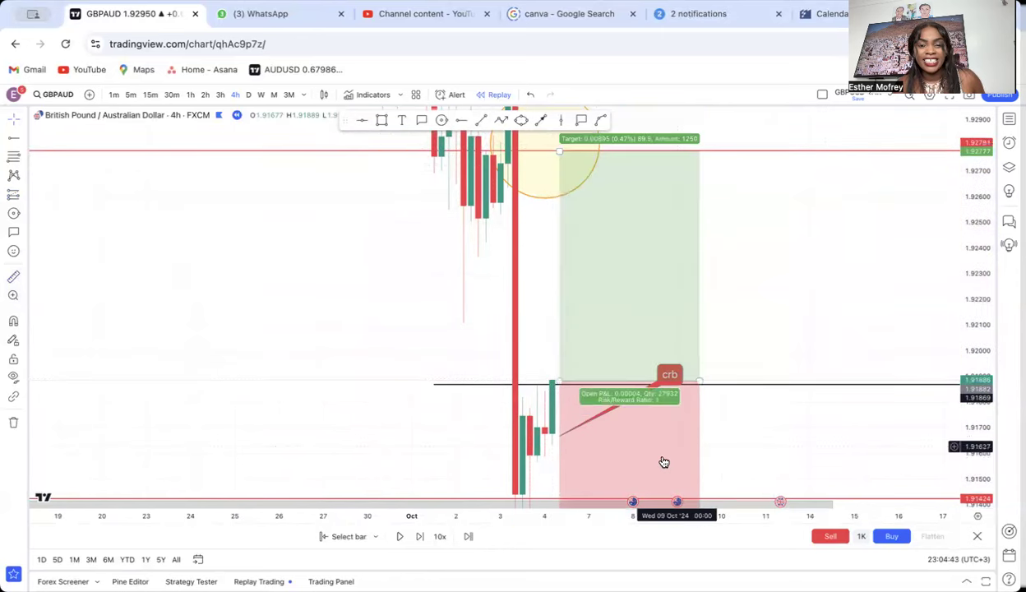
Advance the replay three bars and shift the long position clear of the new candles, to about 8–11 October.
{"action": "left_click", "coordinate": [418, 538]}
{"action": "left_click", "coordinate": [419, 538]}
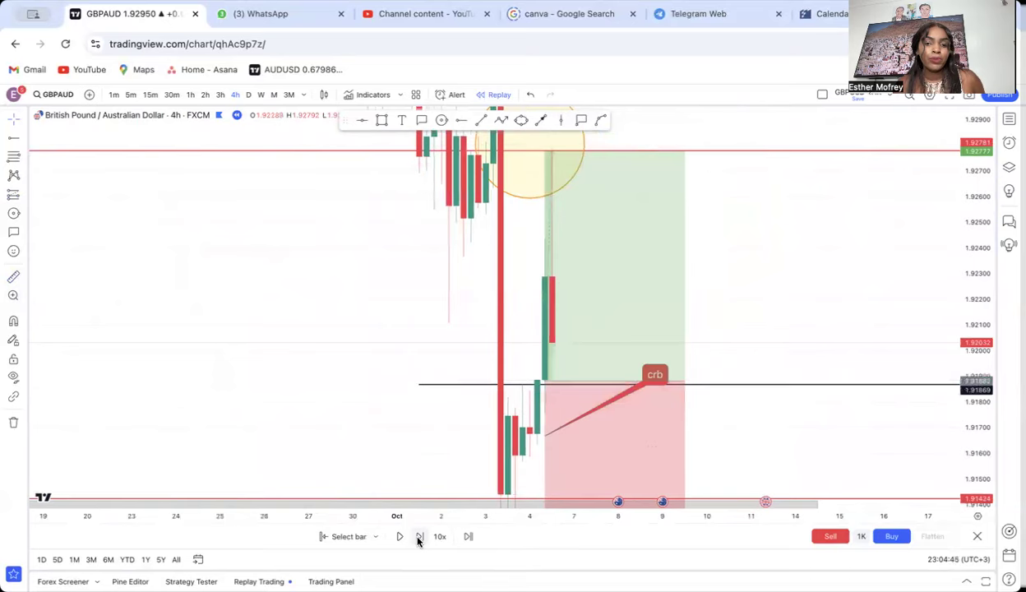
{"action": "left_click", "coordinate": [419, 537]}
{"action": "left_click_drag", "start_coordinate": [632, 261], "coordinate": [675, 259]}
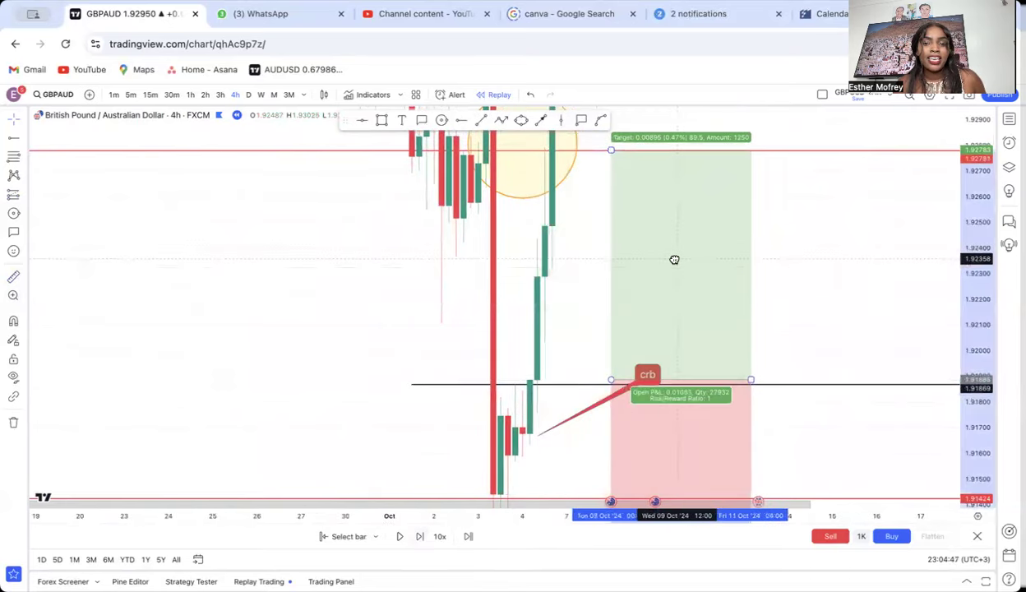
{"action": "left_click_drag", "start_coordinate": [825, 251], "coordinate": [782, 306]}
{"action": "left_click_drag", "start_coordinate": [971, 227], "coordinate": [964, 343]}
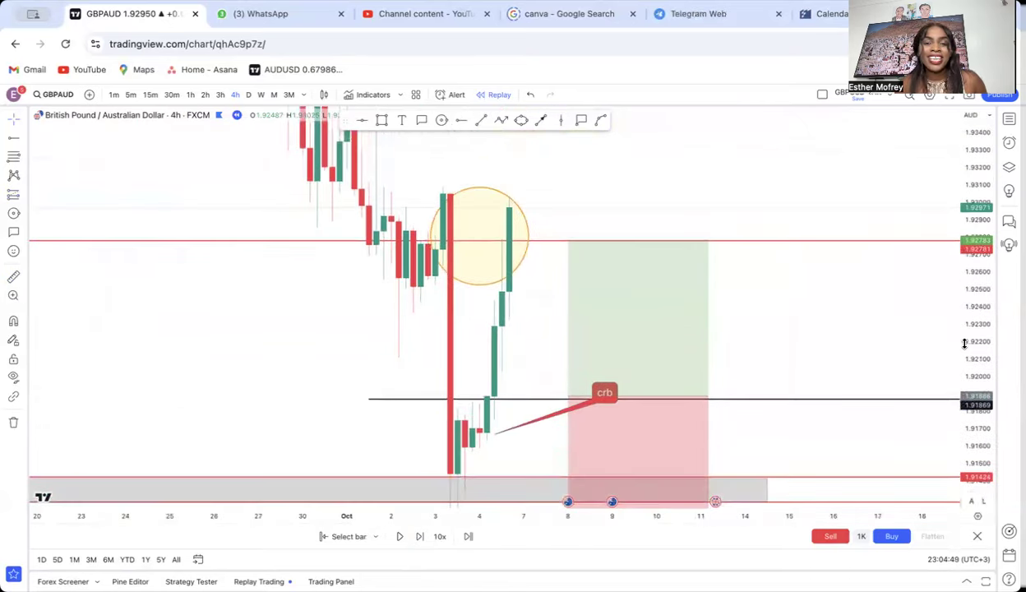
{"action": "scroll", "coordinate": [578, 294], "scroll_direction": "down", "scroll_amount": 1}
{"action": "scroll", "coordinate": [574, 280], "scroll_direction": "up", "scroll_amount": 1}
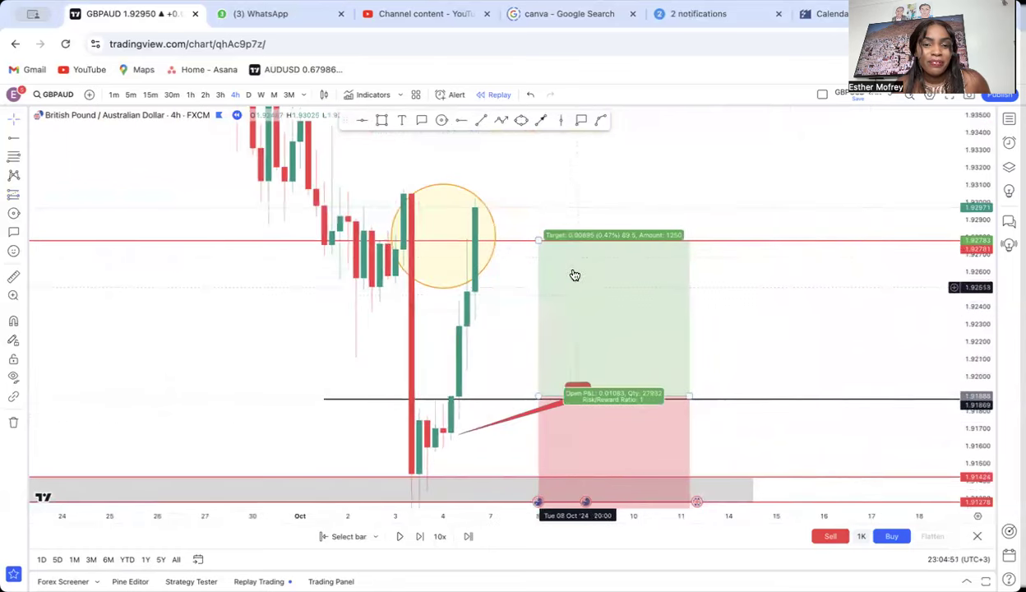
Move the circle onto the candles before the large drop and measure from the crb ray to just above the 1.92781 line.
{"action": "mouse_move", "coordinate": [493, 252]}
{"action": "left_mouse_down"}
{"action": "mouse_move", "coordinate": [440, 254]}
{"action": "mouse_move", "coordinate": [429, 243]}
{"action": "left_mouse_up"}
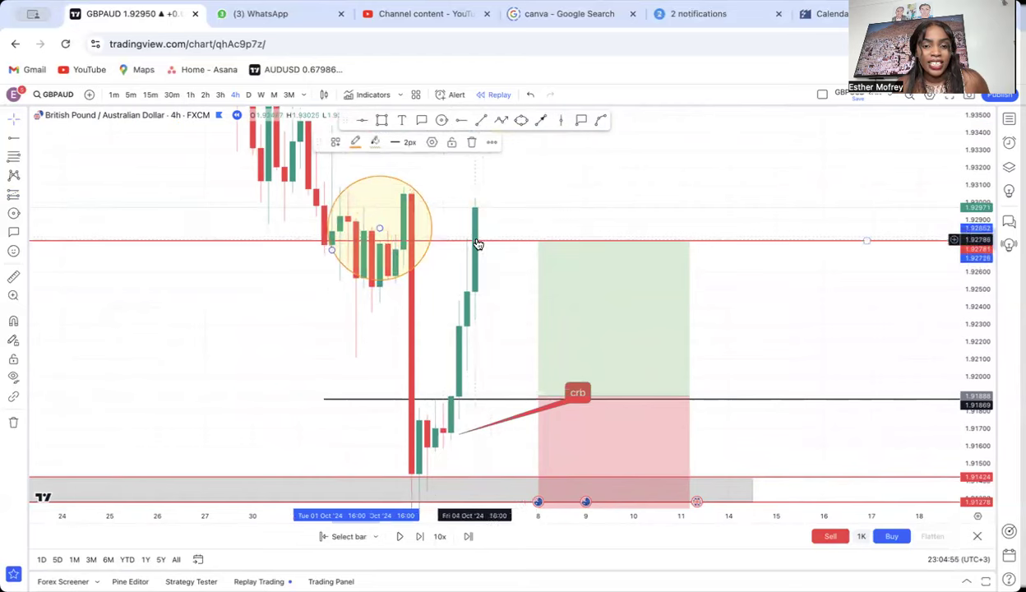
{"action": "left_click_drag", "start_coordinate": [493, 310], "coordinate": [530, 246]}
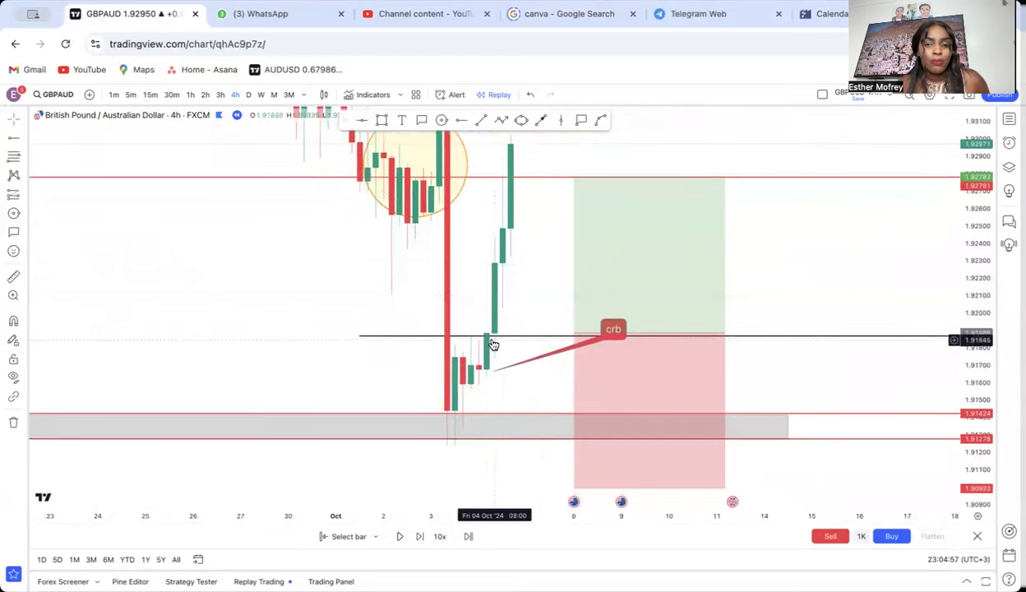
{"action": "left_click_drag", "start_coordinate": [520, 300], "coordinate": [512, 340]}
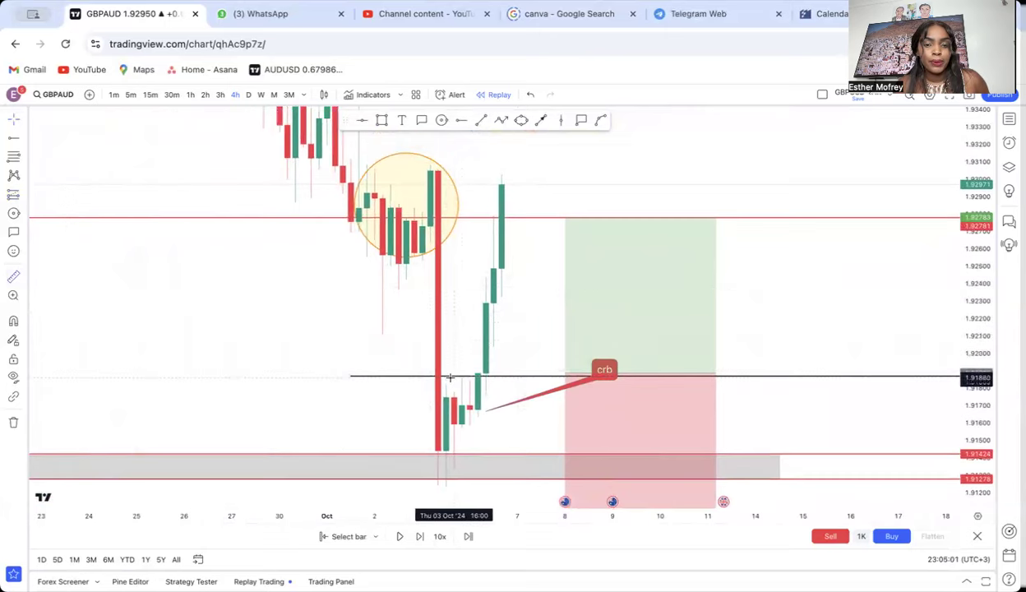
{"action": "left_click_drag", "start_coordinate": [451, 375], "coordinate": [714, 203]}
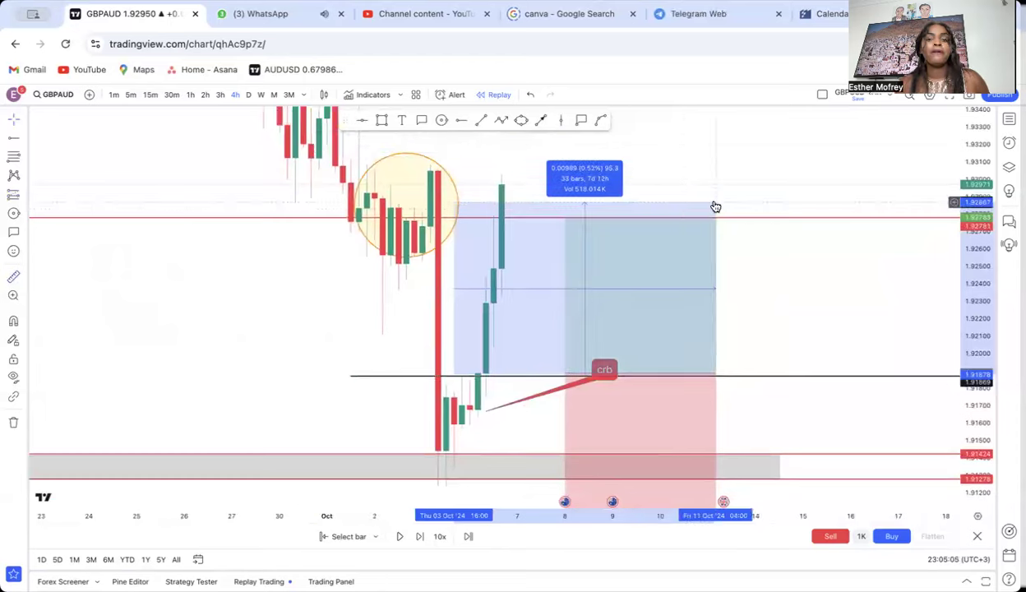
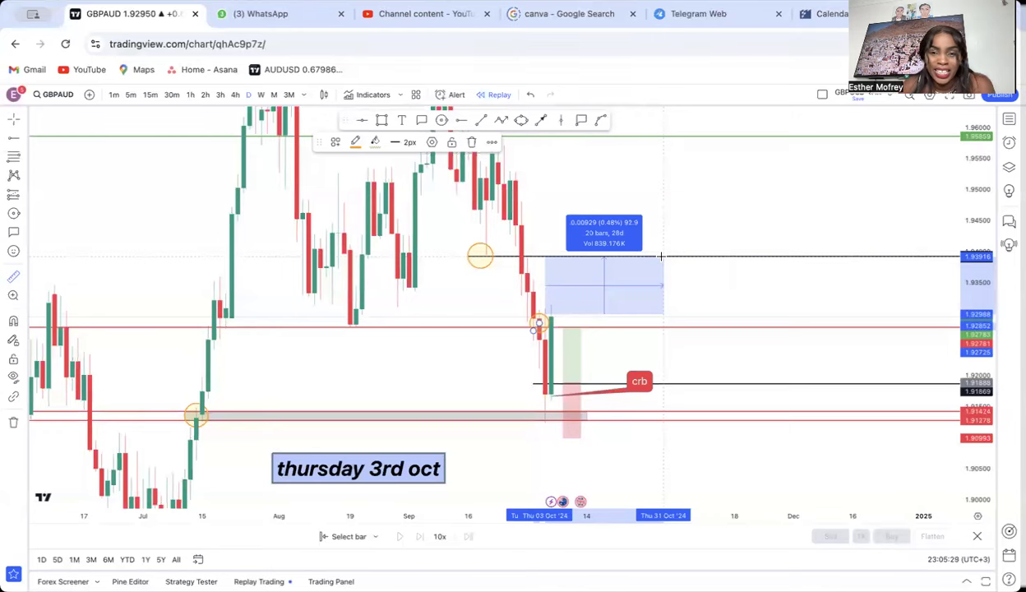
On the daily chart, raise the green horizontal line to about 1.96086 and circle the September candles where it meets the high.
{"action": "left_click_drag", "start_coordinate": [748, 203], "coordinate": [732, 255]}
{"action": "left_click_drag", "start_coordinate": [491, 198], "coordinate": [525, 176]}
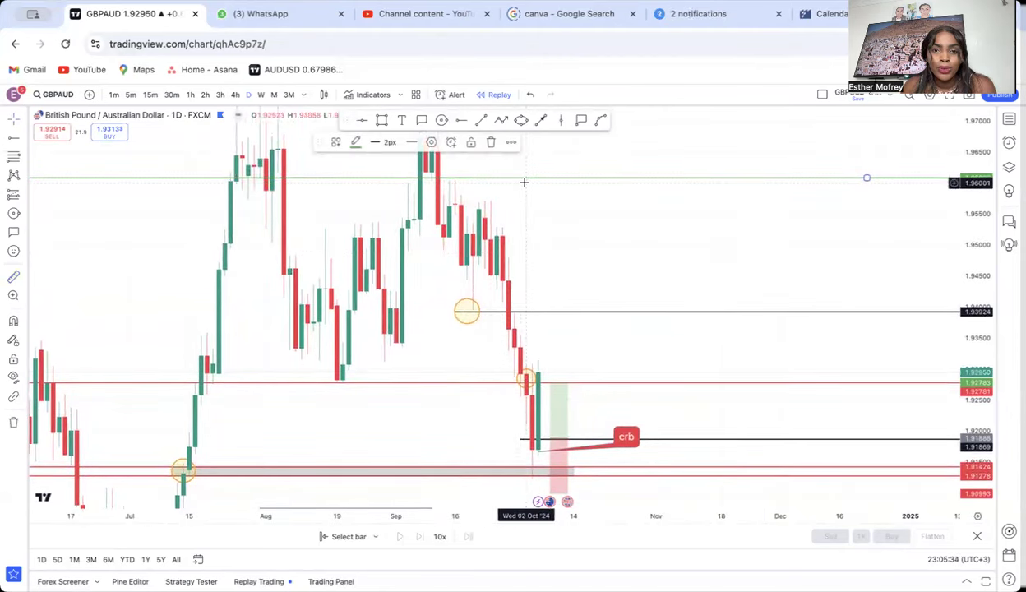
{"action": "left_click", "coordinate": [441, 121]}
{"action": "left_click_drag", "start_coordinate": [428, 170], "coordinate": [444, 193]}
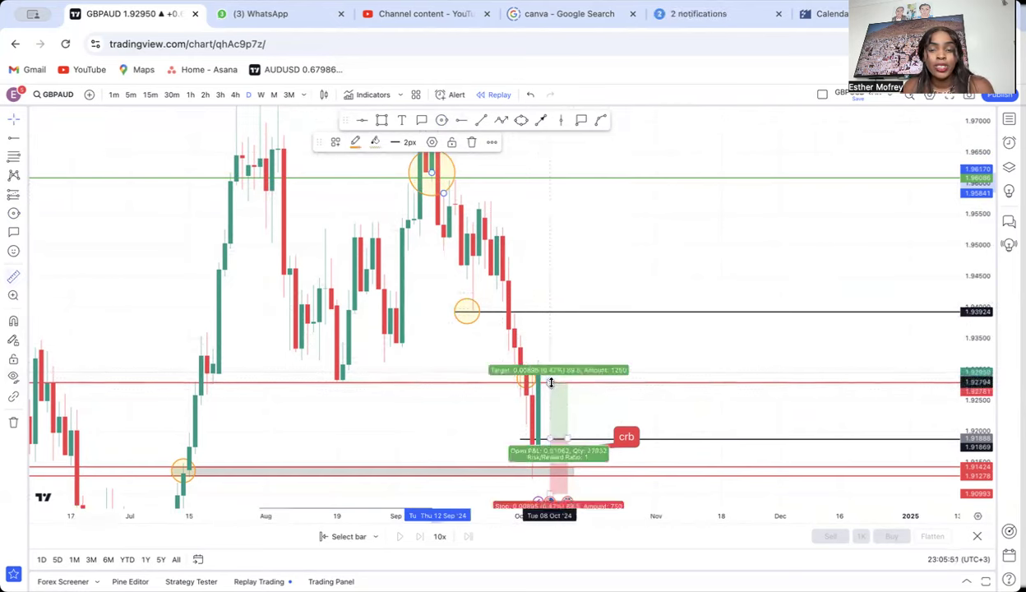
Measure from the latest daily close to the green line, and draw an upward arrow from about 1.92939 to the 1.93924 ray.
{"action": "left_click_drag", "start_coordinate": [547, 372], "coordinate": [618, 175]}
{"action": "left_click", "coordinate": [648, 244]}
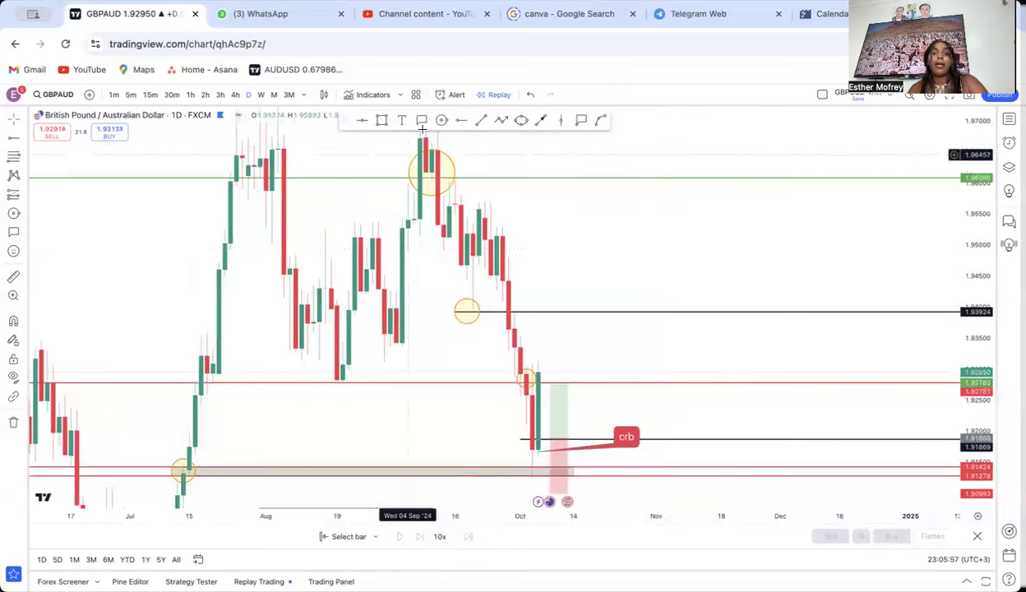
{"action": "left_click", "coordinate": [538, 120]}
{"action": "left_click", "coordinate": [556, 374]}
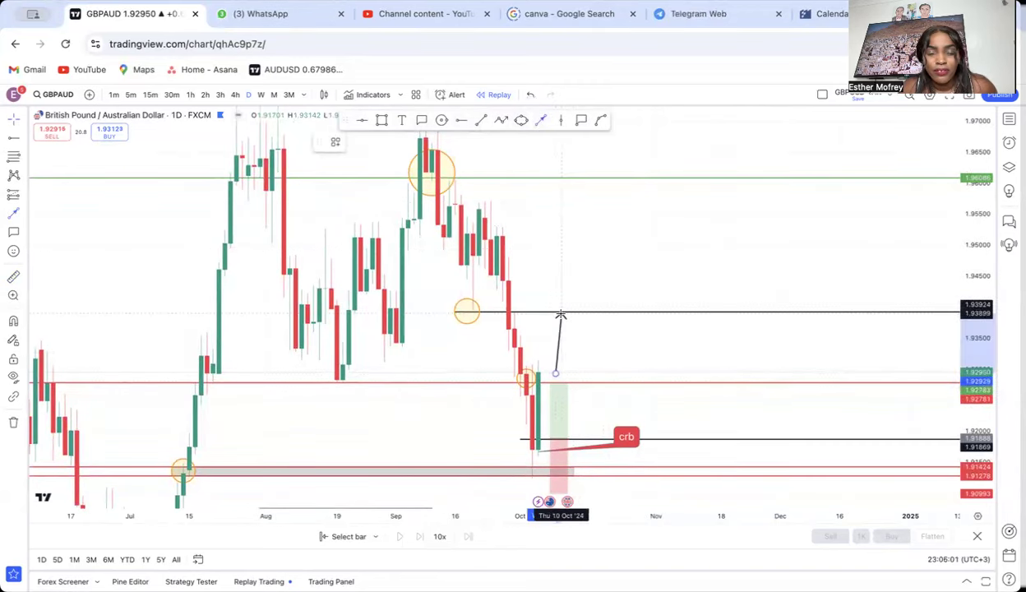
{"action": "left_click", "coordinate": [561, 311]}
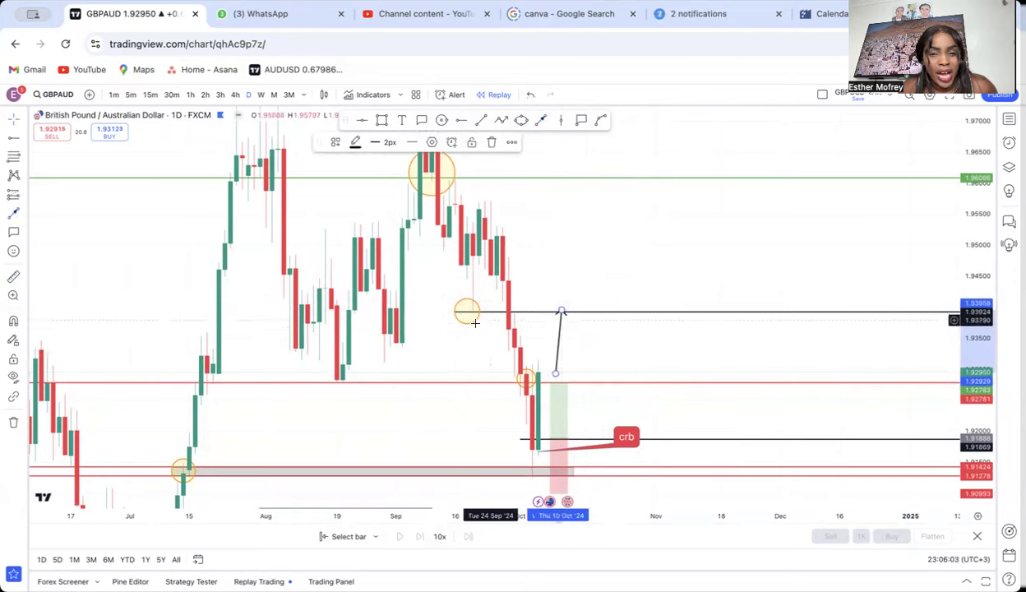
Sketch with the Brush an arch from the mid-July zone to the October low, plus a smaller projected arch ending around November.
{"action": "left_click_drag", "start_coordinate": [668, 343], "coordinate": [711, 346]}
{"action": "left_click_drag", "start_coordinate": [970, 243], "coordinate": [972, 357]}
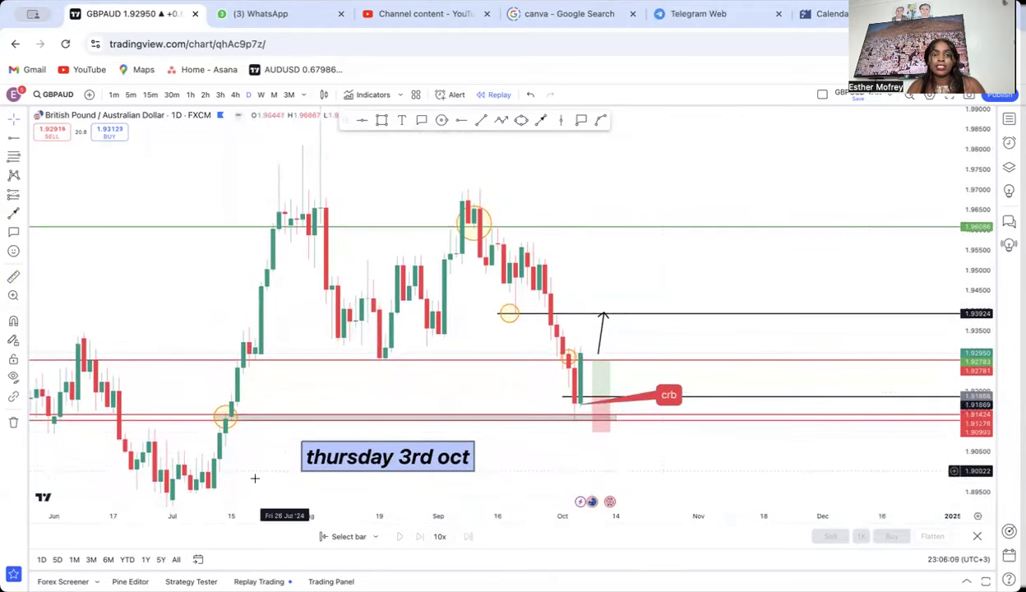
{"action": "left_click", "coordinate": [14, 251]}
{"action": "left_click", "coordinate": [23, 236]}
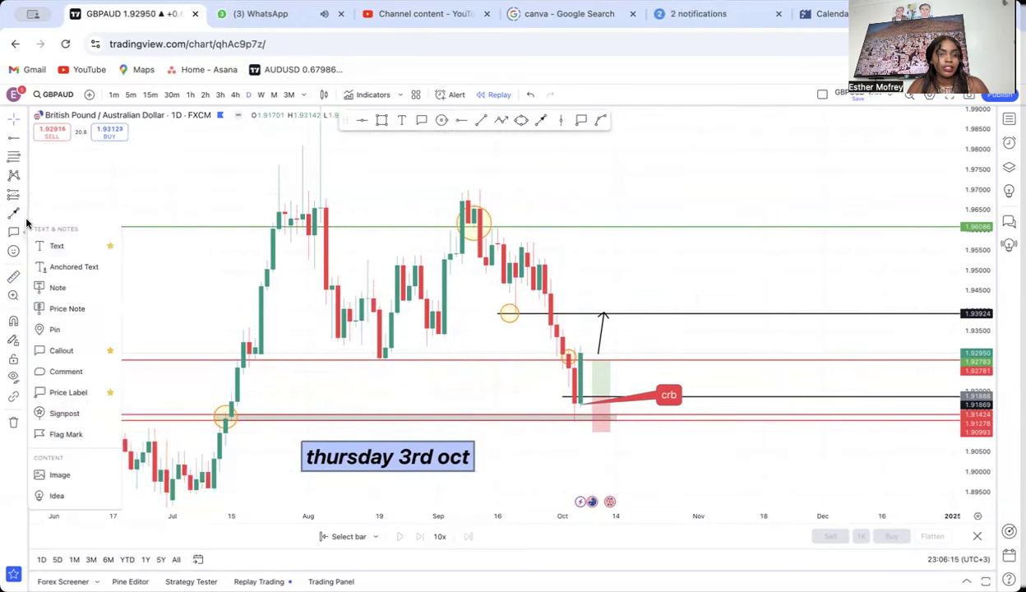
{"action": "left_click", "coordinate": [25, 215]}
{"action": "left_click", "coordinate": [74, 224]}
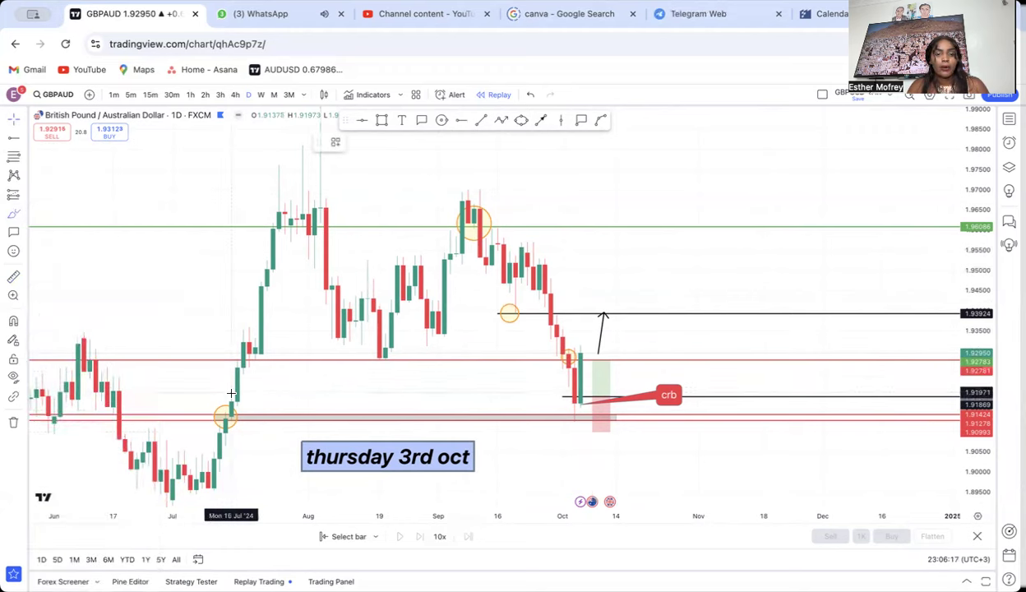
{"action": "mouse_move", "coordinate": [228, 429]}
{"action": "left_mouse_down"}
{"action": "mouse_move", "coordinate": [232, 339]}
{"action": "mouse_move", "coordinate": [329, 190]}
{"action": "mouse_move", "coordinate": [562, 269]}
{"action": "mouse_move", "coordinate": [582, 420]}
{"action": "mouse_move", "coordinate": [630, 288]}
{"action": "mouse_move", "coordinate": [668, 271]}
{"action": "mouse_move", "coordinate": [715, 306]}
{"action": "mouse_move", "coordinate": [730, 403]}
{"action": "left_mouse_up"}
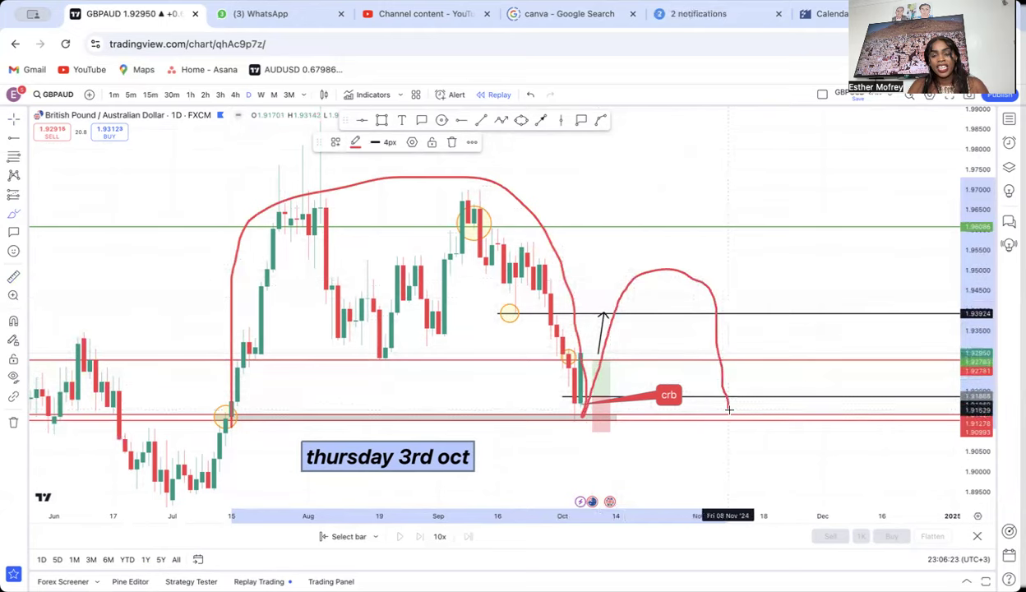
{"action": "mouse_move", "coordinate": [379, 187]}
{"action": "left_mouse_down"}
{"action": "mouse_move", "coordinate": [402, 426]}
{"action": "mouse_move", "coordinate": [436, 204]}
{"action": "left_mouse_up"}
{"action": "mouse_move", "coordinate": [472, 440]}
{"action": "left_mouse_down"}
{"action": "mouse_move", "coordinate": [469, 481]}
{"action": "mouse_move", "coordinate": [514, 469]}
{"action": "mouse_move", "coordinate": [479, 428]}
{"action": "left_mouse_up"}
Undo the brush sketches of the arches.
{"action": "left_click", "coordinate": [527, 94]}
{"action": "left_click", "coordinate": [527, 95]}
{"action": "left_click", "coordinate": [527, 95]}
{"action": "left_click", "coordinate": [527, 94]}
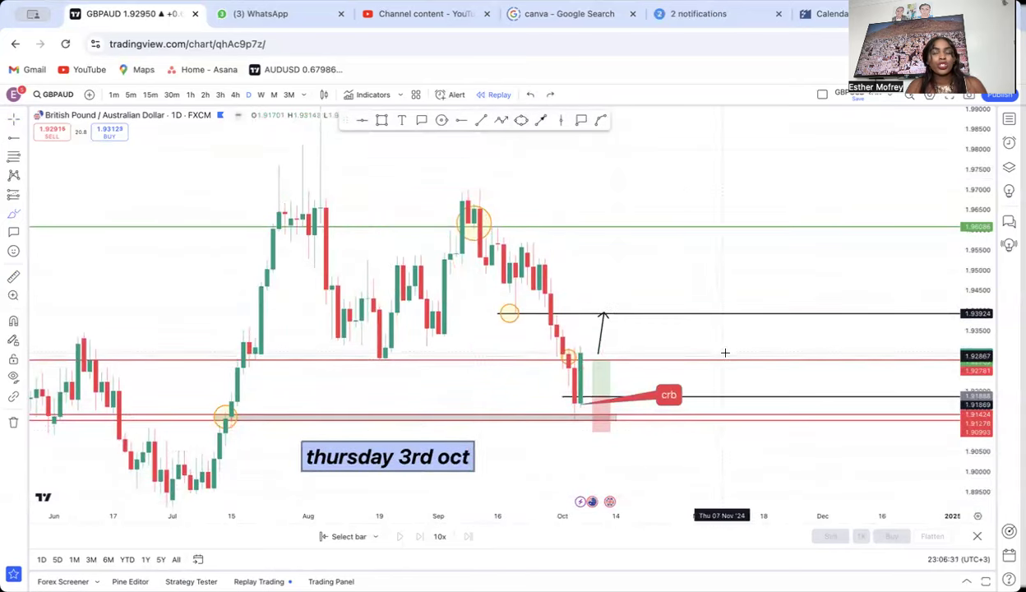
Draw a freehand loop across the green 1.96086 line, above the projected arrow.
{"action": "scroll", "coordinate": [724, 350], "scroll_direction": "up", "scroll_amount": 1}
{"action": "left_click_drag", "start_coordinate": [517, 200], "coordinate": [514, 202]}
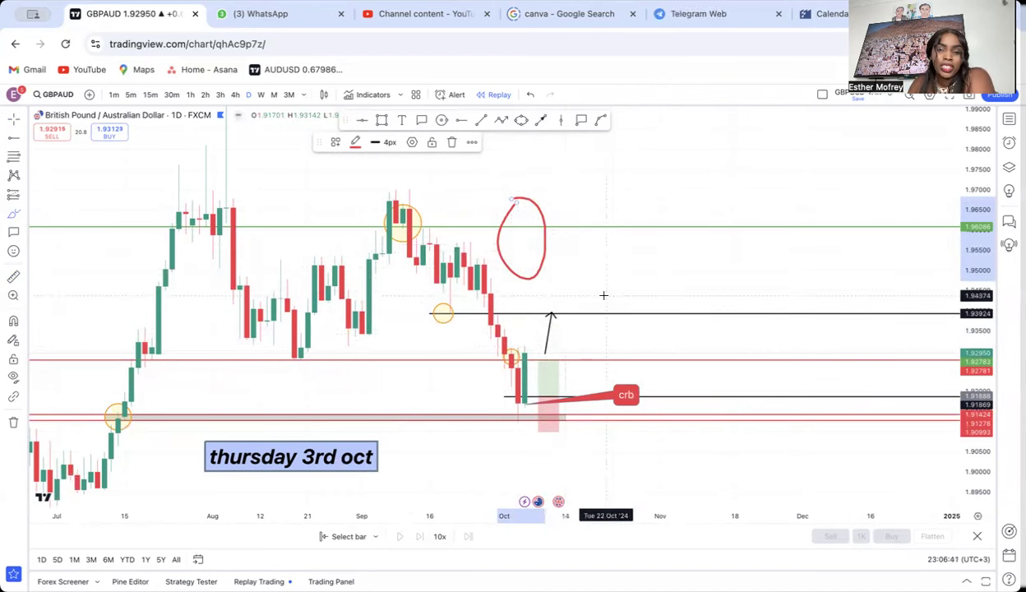
{"action": "scroll", "coordinate": [603, 295], "scroll_direction": "down", "scroll_amount": 3}
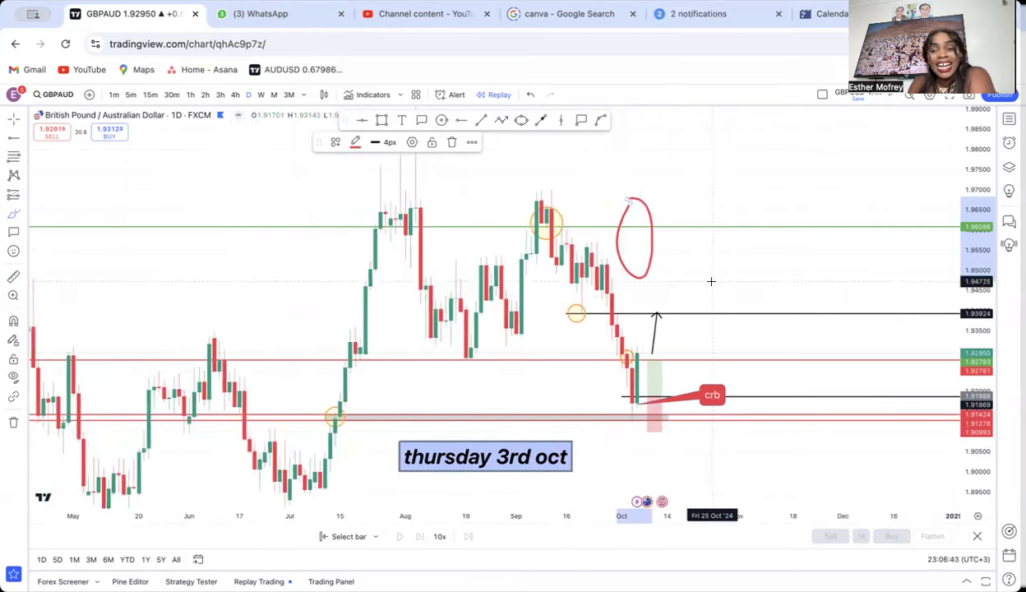
{"action": "scroll", "coordinate": [712, 281], "scroll_direction": "up", "scroll_amount": 1}
{"action": "scroll", "coordinate": [712, 281], "scroll_direction": "up", "scroll_amount": 1}
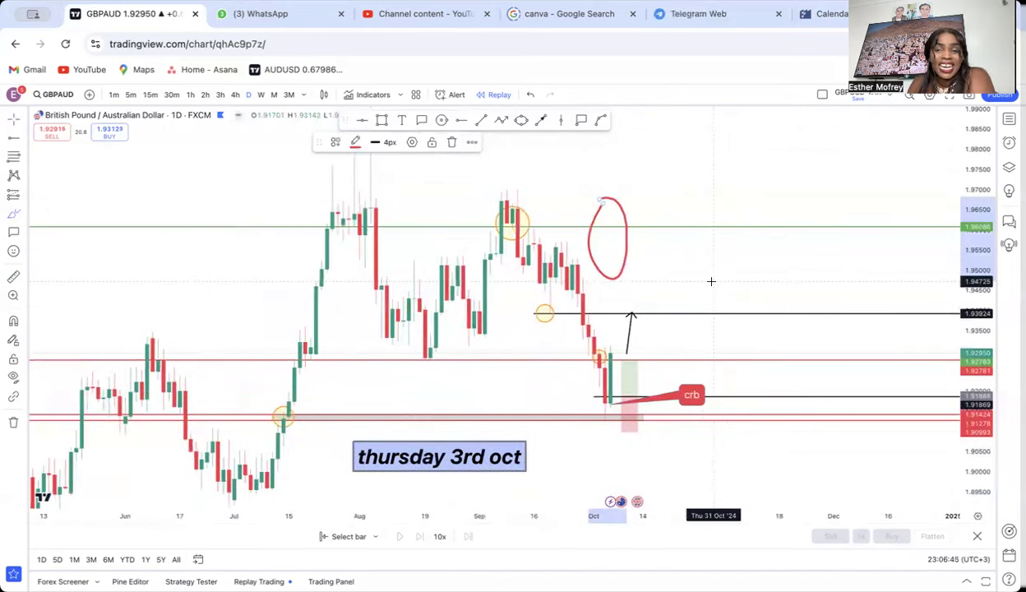
Switch to the weekly timeframe and remove all drawings from the chart.
{"action": "left_click", "coordinate": [261, 95]}
{"action": "left_click", "coordinate": [13, 423]}
{"action": "left_click", "coordinate": [69, 422]}
{"action": "left_click_drag", "start_coordinate": [750, 342], "coordinate": [604, 303]}
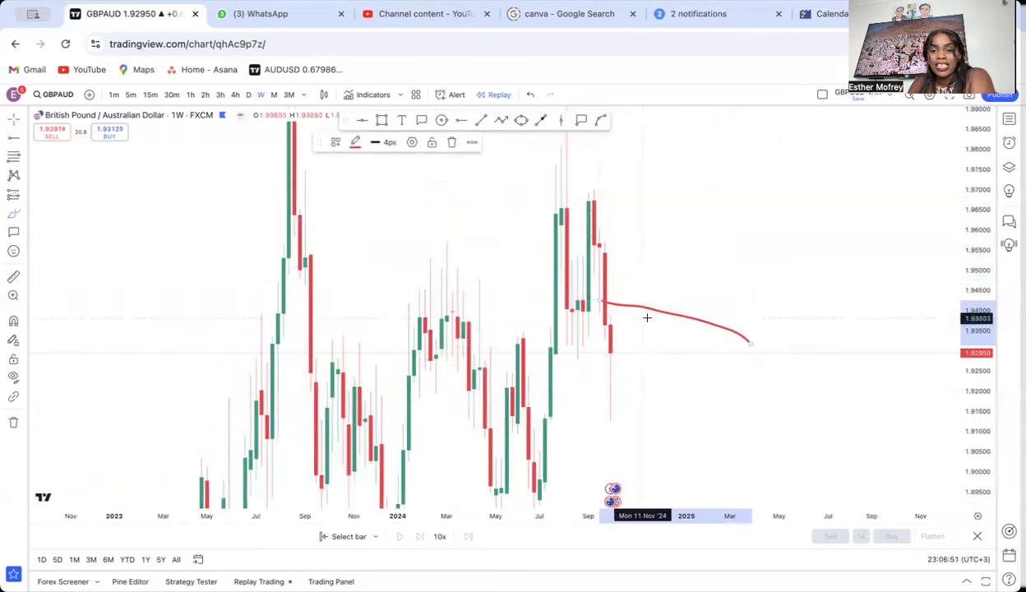
{"action": "left_click", "coordinate": [13, 423]}
{"action": "left_click", "coordinate": [87, 422]}
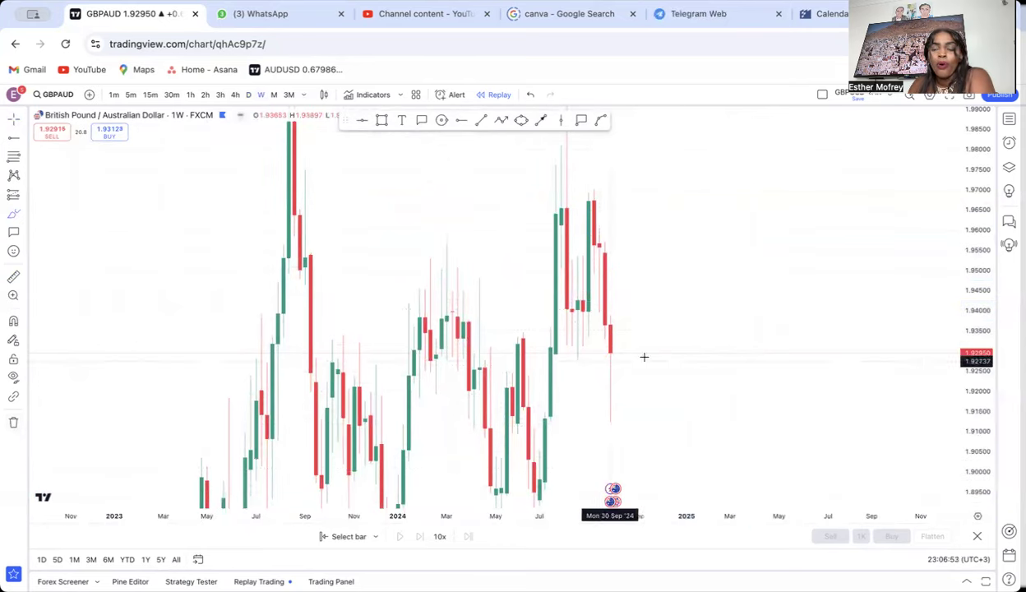
Place a horizontal line at about 1.92789, just below the latest weekly candle's close.
{"action": "scroll", "coordinate": [778, 326], "scroll_direction": "up", "scroll_amount": 5}
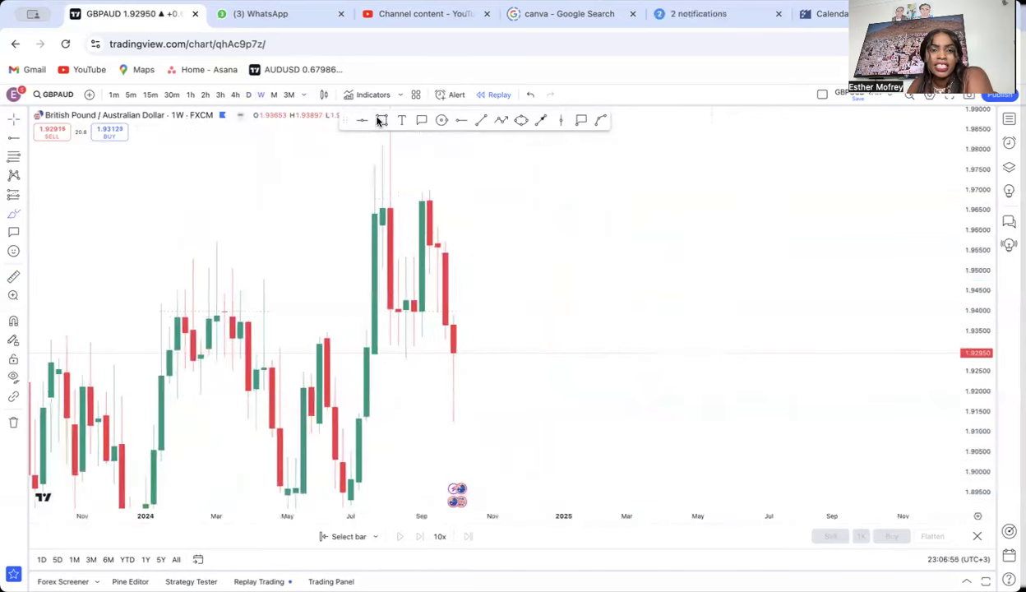
{"action": "left_click", "coordinate": [358, 120]}
{"action": "left_click", "coordinate": [366, 360]}
{"action": "left_click_drag", "start_coordinate": [476, 371], "coordinate": [446, 275]}
{"action": "left_click", "coordinate": [451, 285]}
{"action": "left_click_drag", "start_coordinate": [513, 221], "coordinate": [511, 264]}
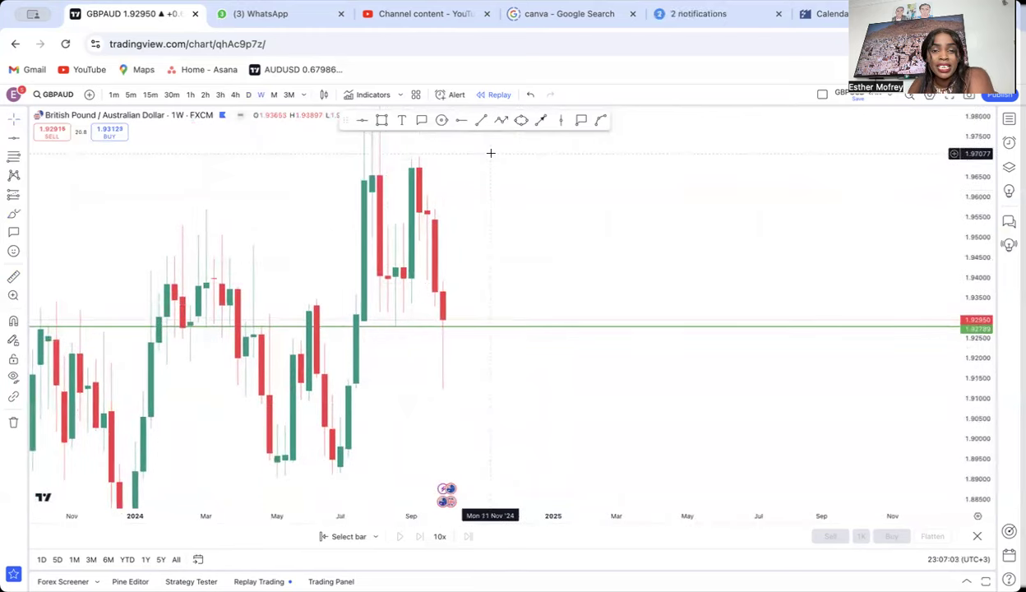
{"action": "left_click_drag", "start_coordinate": [554, 424], "coordinate": [522, 396]}
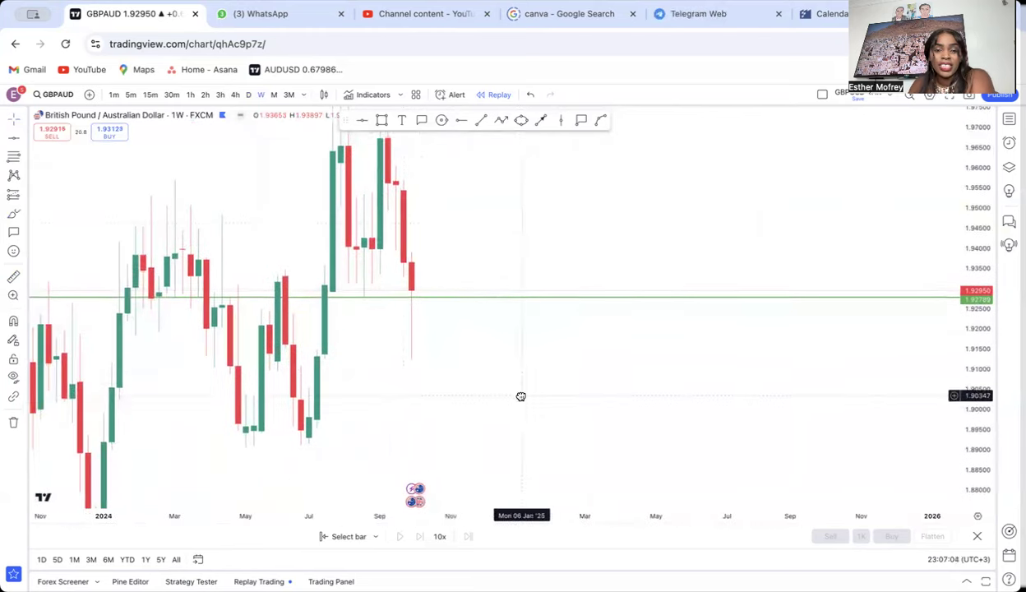
Draw a rectangle zone at about 1.9118–1.9140 from late June 2024 to early January 2025, and circle the July candles crossing it.
{"action": "left_click", "coordinate": [384, 123]}
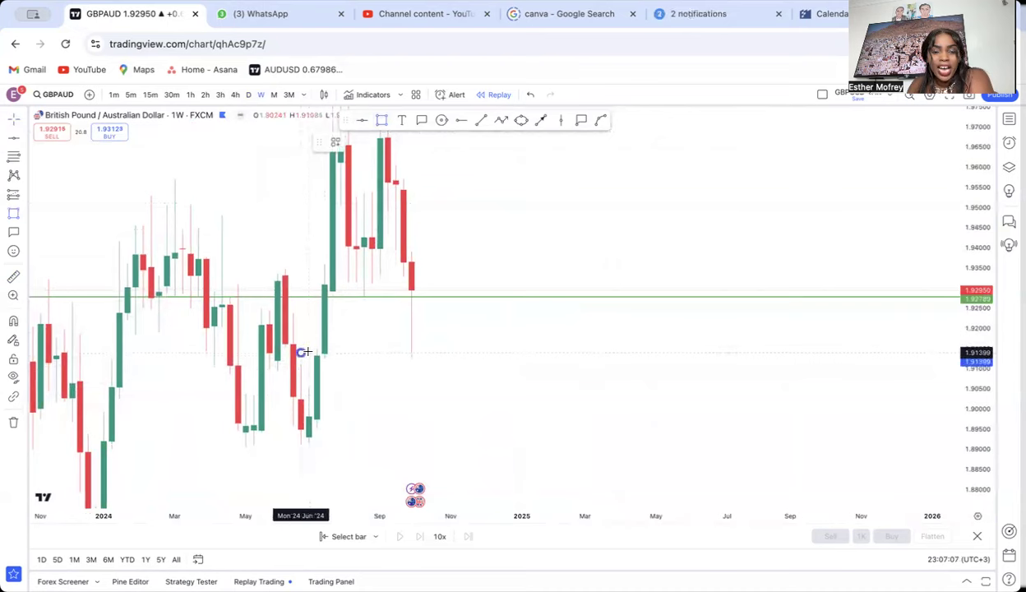
{"action": "left_click_drag", "start_coordinate": [304, 352], "coordinate": [522, 356]}
{"action": "left_click", "coordinate": [442, 122]}
{"action": "mouse_move", "coordinate": [327, 355]}
{"action": "left_mouse_down"}
{"action": "mouse_move", "coordinate": [330, 374]}
{"action": "mouse_move", "coordinate": [374, 412]}
{"action": "left_mouse_up"}
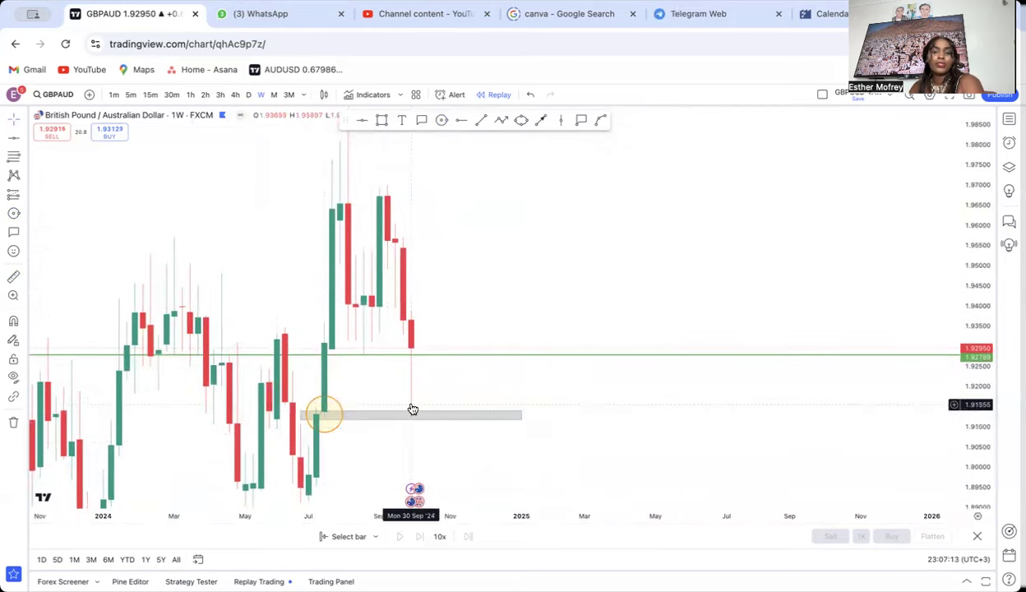
Step down through the daily to the 4-hour timeframe and examine how price behaves at the grey zone.
{"action": "left_click", "coordinate": [247, 96]}
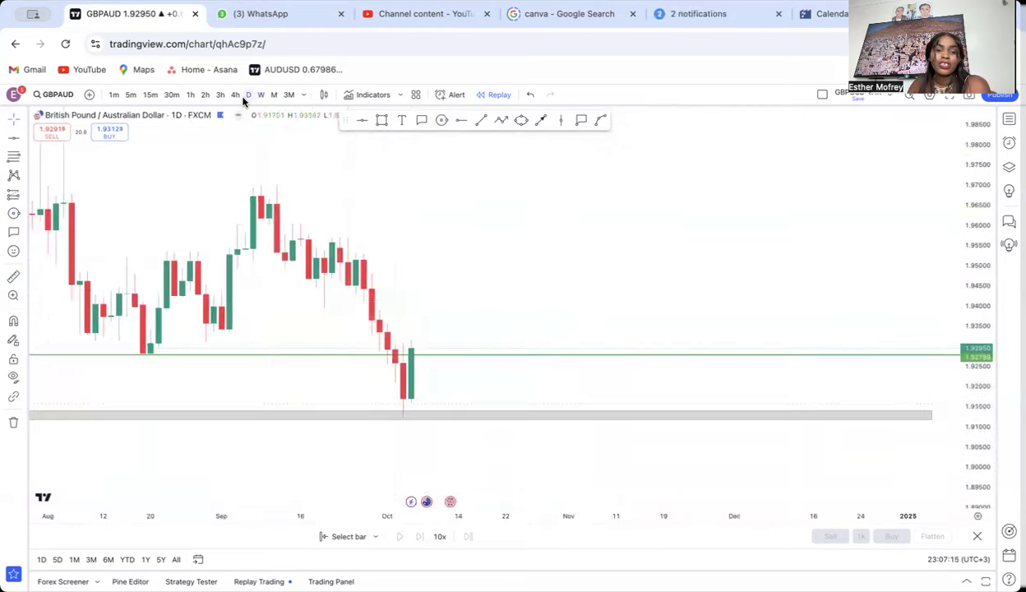
{"action": "scroll", "coordinate": [431, 410], "scroll_direction": "up", "scroll_amount": 2}
{"action": "scroll", "coordinate": [424, 390], "scroll_direction": "down", "scroll_amount": 5}
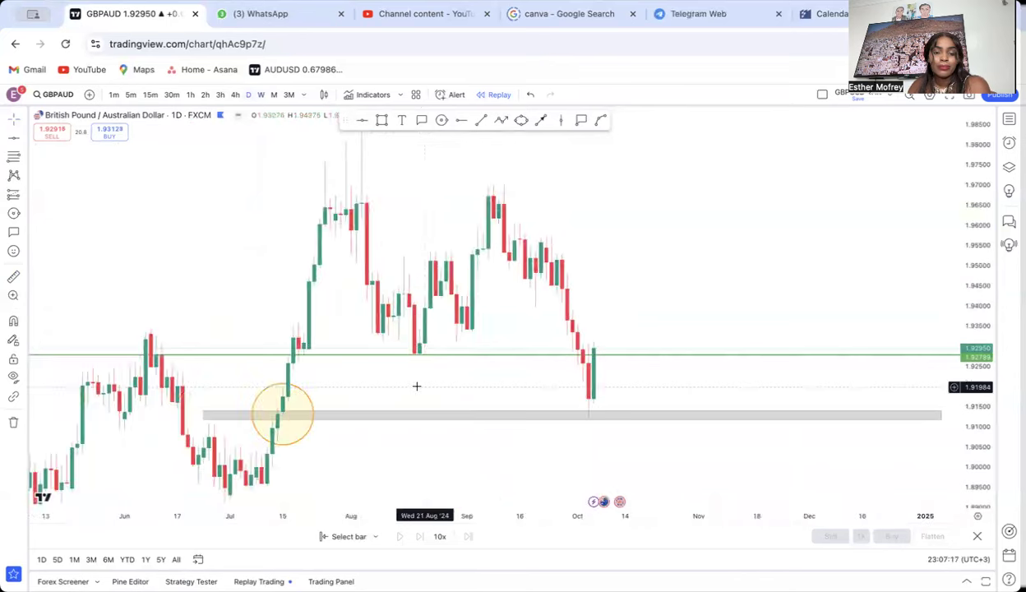
{"action": "left_click", "coordinate": [234, 95]}
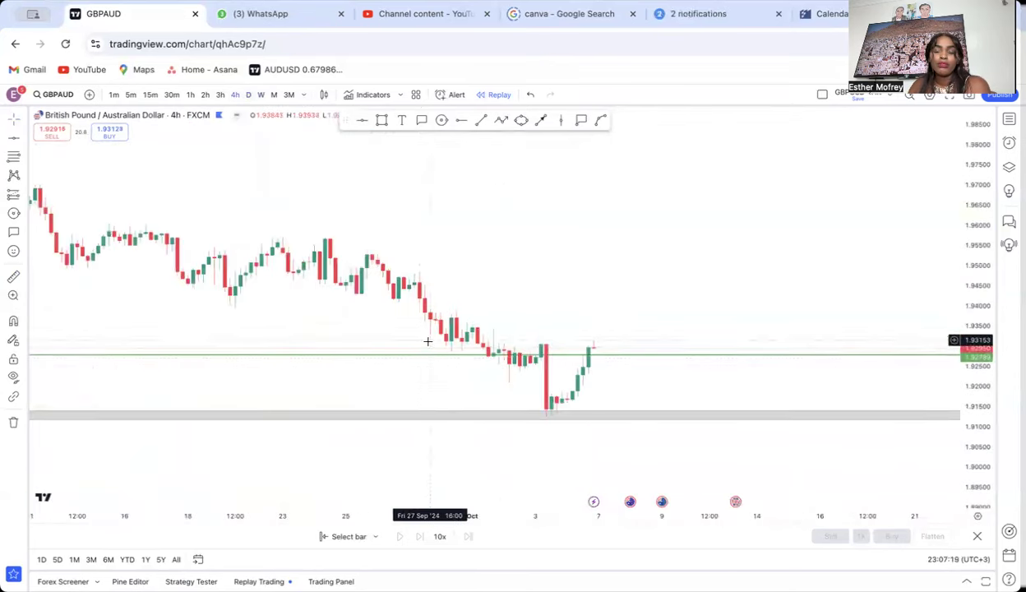
{"action": "scroll", "coordinate": [449, 359], "scroll_direction": "down", "scroll_amount": 3}
{"action": "scroll", "coordinate": [449, 360], "scroll_direction": "down", "scroll_amount": 4}
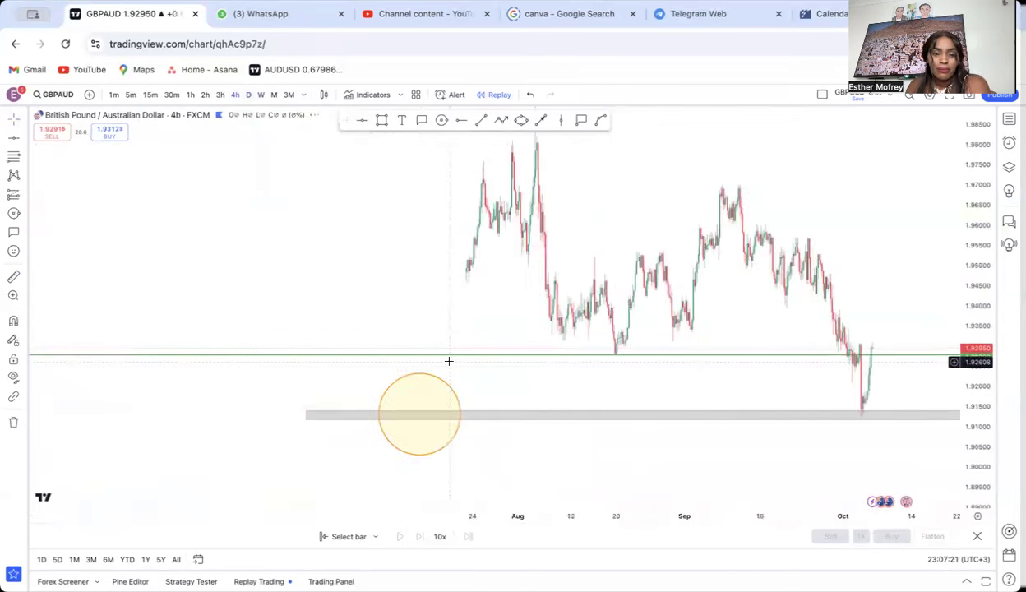
Move the grey zone up on the 4-hour chart to span about 1.9127 to 1.9149.
{"action": "left_click_drag", "start_coordinate": [956, 481], "coordinate": [954, 337]}
{"action": "left_click_drag", "start_coordinate": [644, 477], "coordinate": [719, 289]}
{"action": "scroll", "coordinate": [719, 290], "scroll_direction": "up", "scroll_amount": 4}
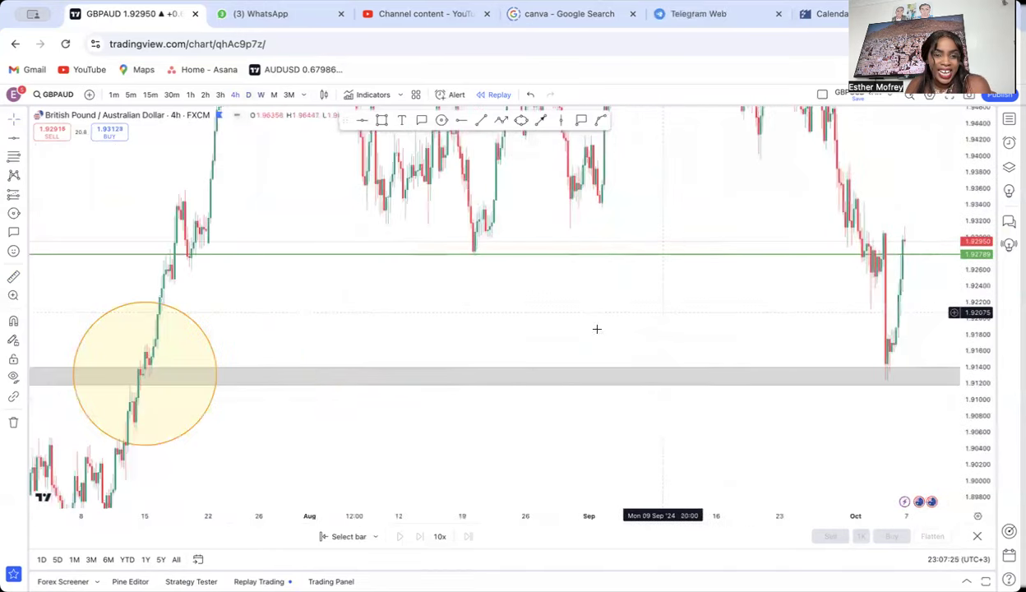
{"action": "scroll", "coordinate": [234, 412], "scroll_direction": "left", "scroll_amount": 3}
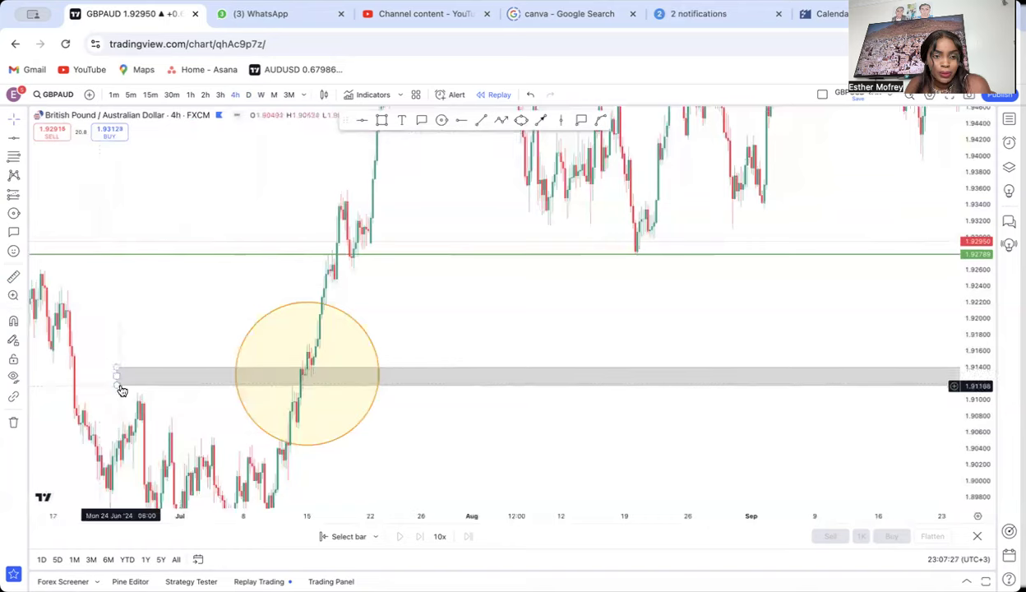
{"action": "left_click", "coordinate": [122, 390]}
{"action": "left_click_drag", "start_coordinate": [122, 390], "coordinate": [124, 378]}
{"action": "left_click", "coordinate": [605, 443]}
{"action": "scroll", "coordinate": [655, 427], "scroll_direction": "right", "scroll_amount": 5}
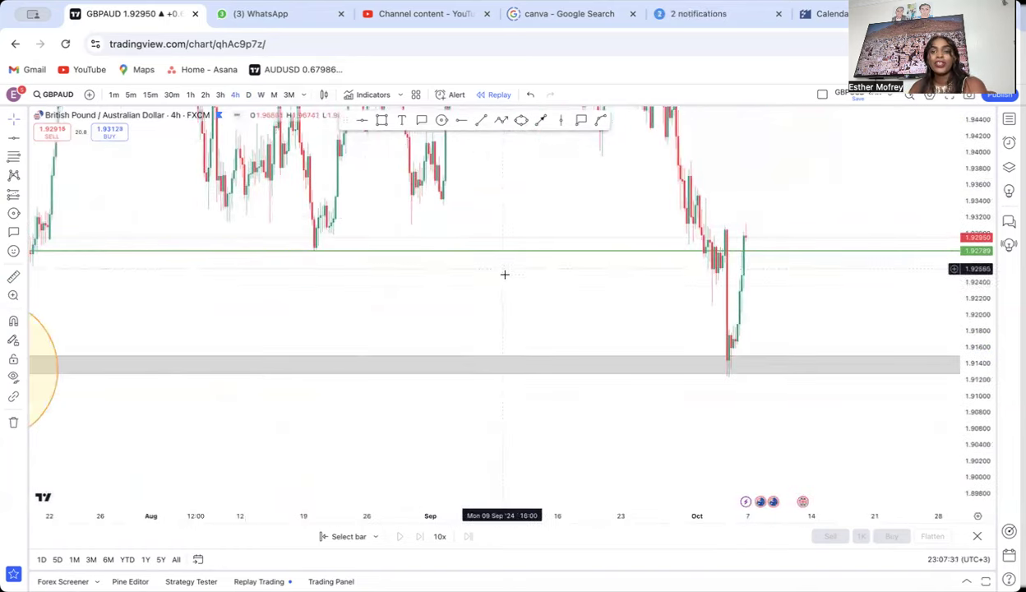
Return to the daily timeframe and place horizontal rays at about 1.93939 and 1.96119 above the current price.
{"action": "left_click_drag", "start_coordinate": [531, 347], "coordinate": [576, 407]}
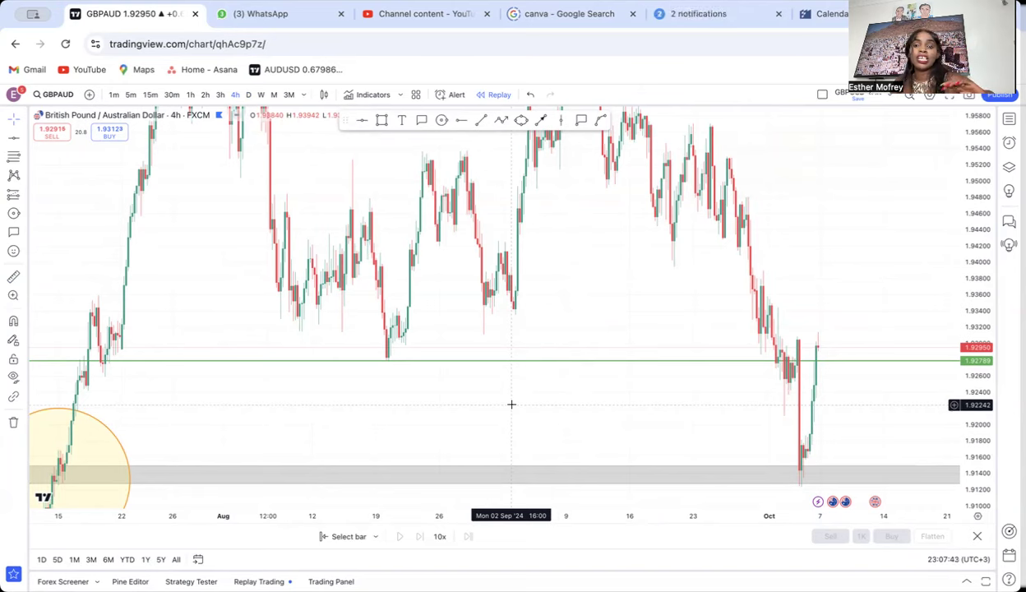
{"action": "left_click_drag", "start_coordinate": [979, 247], "coordinate": [957, 364]}
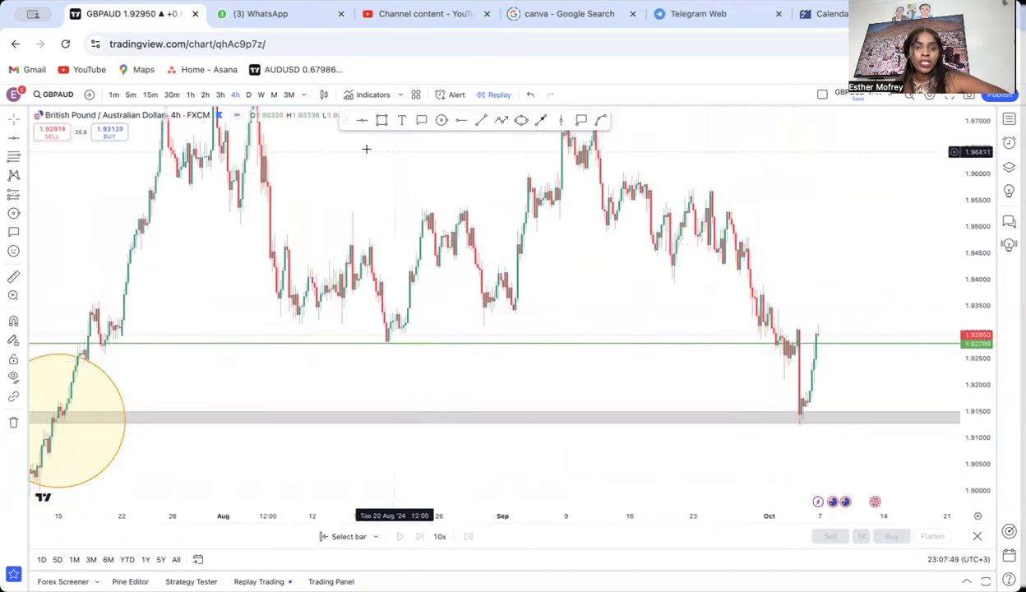
{"action": "left_click", "coordinate": [249, 95]}
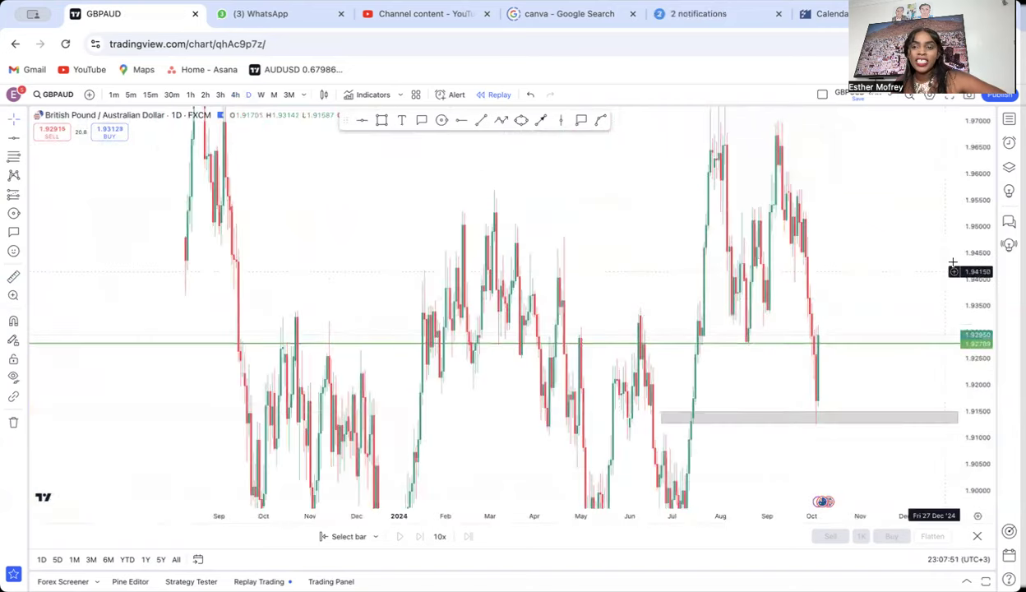
{"action": "scroll", "coordinate": [873, 235], "scroll_direction": "up", "scroll_amount": 5}
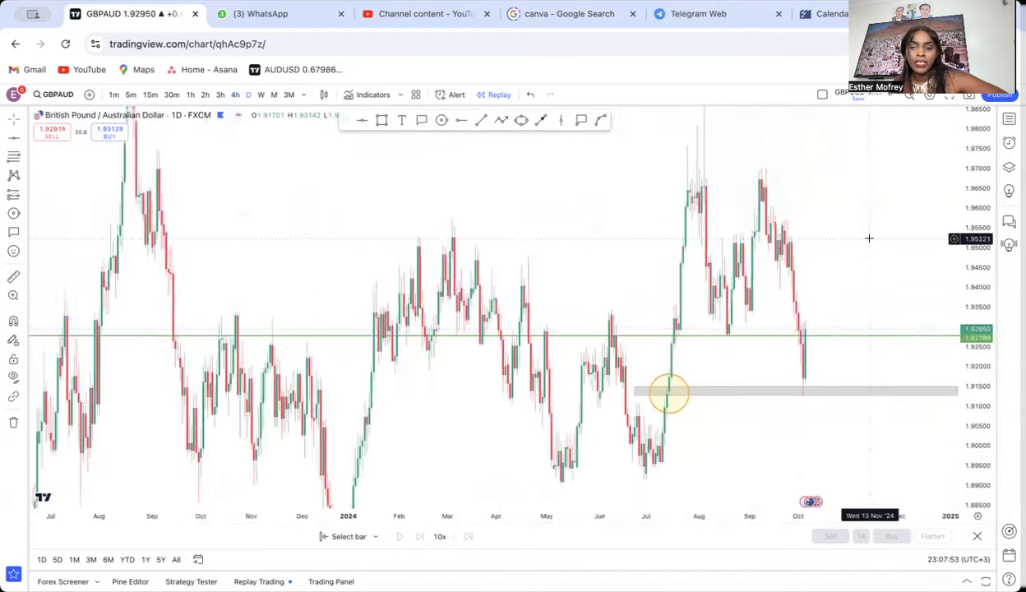
{"action": "left_click_drag", "start_coordinate": [860, 247], "coordinate": [734, 243]}
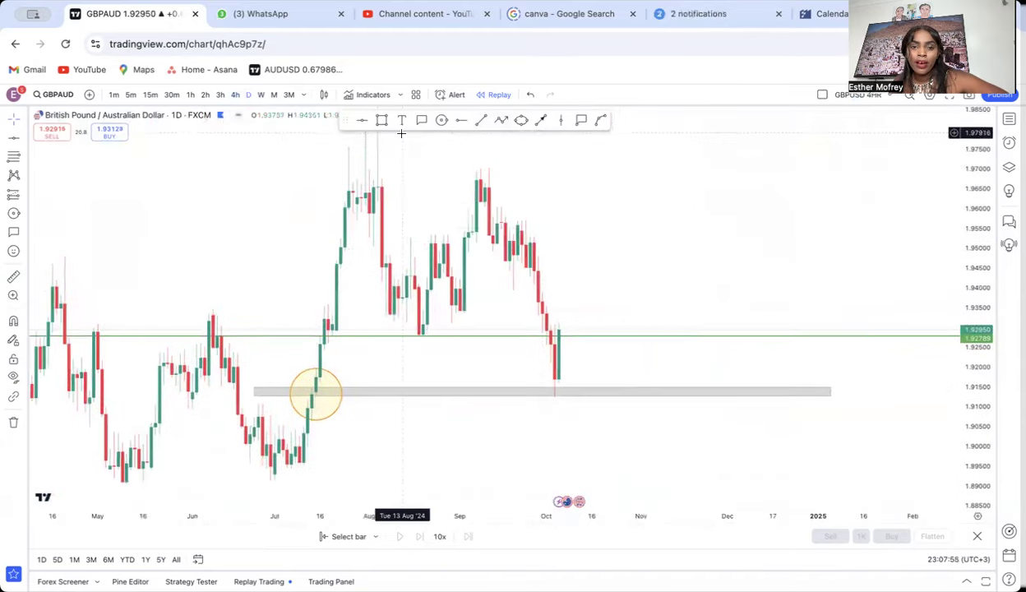
{"action": "left_click", "coordinate": [460, 120]}
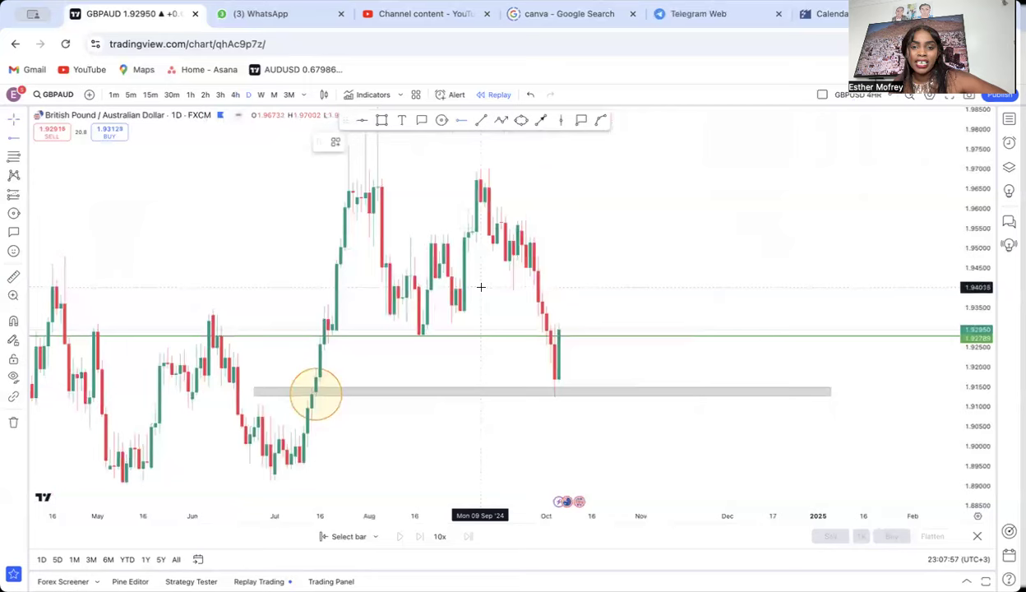
{"action": "left_click", "coordinate": [476, 290]}
{"action": "left_click", "coordinate": [461, 120]}
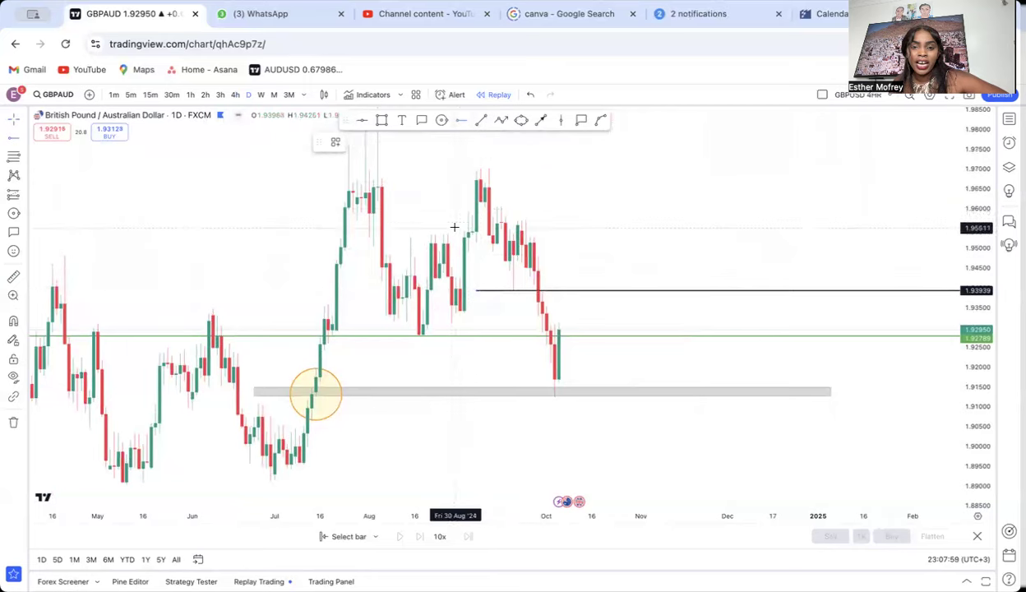
{"action": "left_click", "coordinate": [451, 204]}
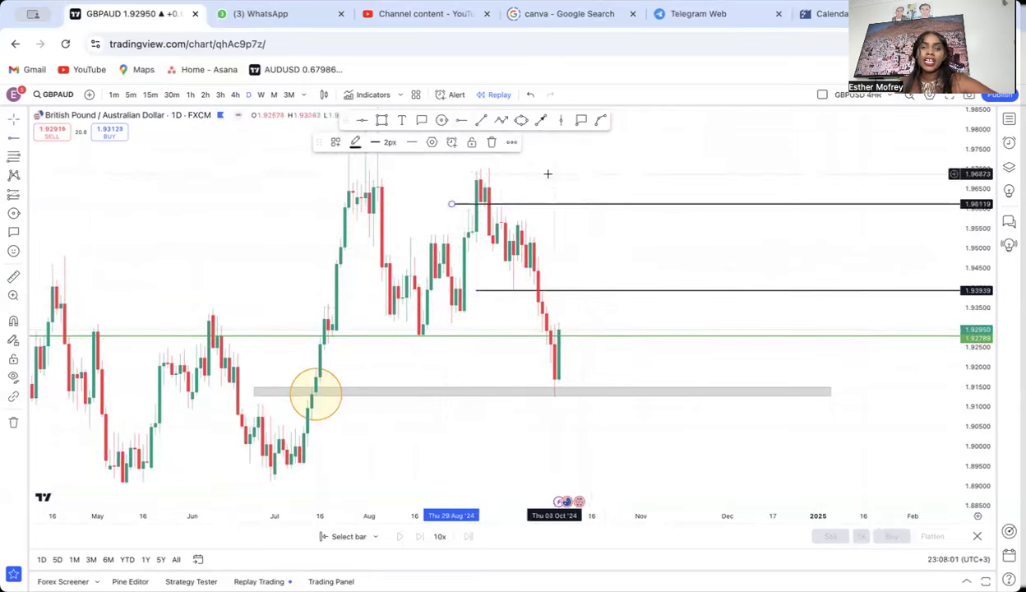
Draw a projected path arrow from the latest candle up to the 1.93939 ray and back down to about 1.924.
{"action": "left_click", "coordinate": [499, 120]}
{"action": "left_click", "coordinate": [568, 327]}
{"action": "left_click", "coordinate": [587, 291]}
{"action": "double_click", "coordinate": [599, 351]}
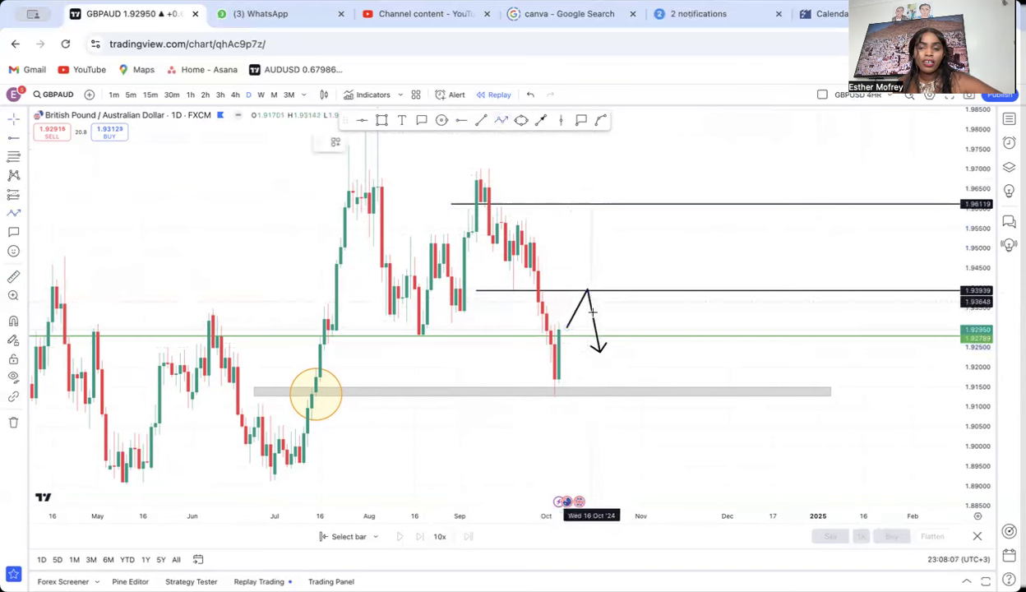
Draw a second path from the green line that breaks and retests 1.93939, rises to 1.96119 and falls to about 1.918.
{"action": "left_click", "coordinate": [608, 333]}
{"action": "left_click", "coordinate": [621, 281]}
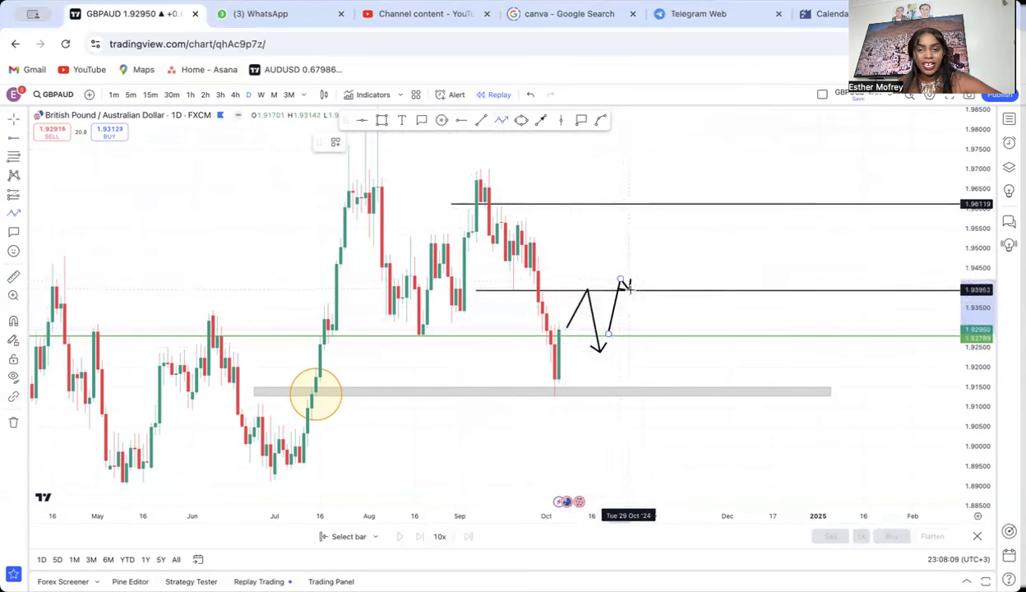
{"action": "left_click", "coordinate": [631, 288]}
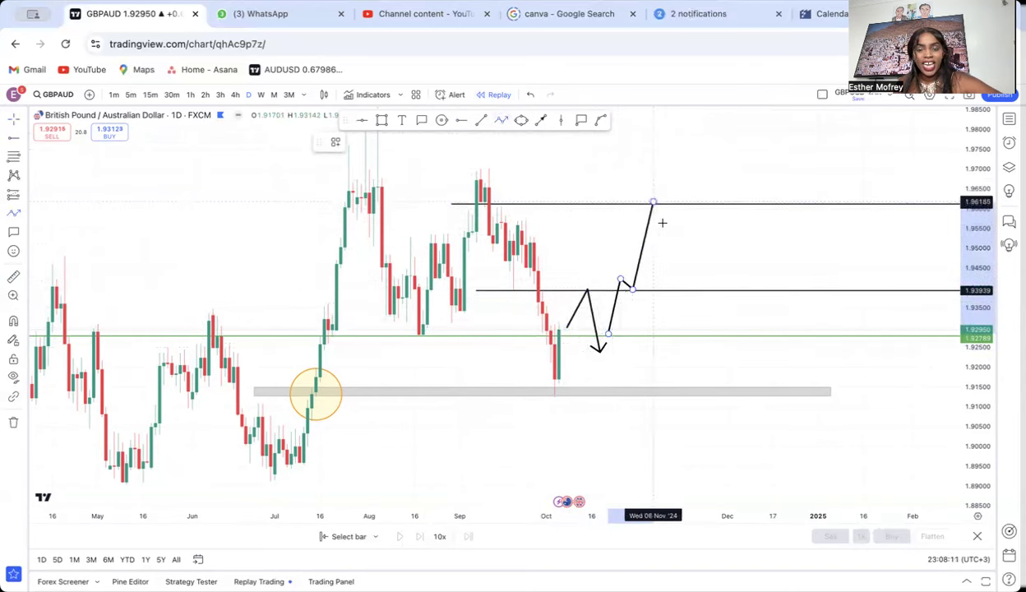
{"action": "left_click", "coordinate": [653, 202]}
{"action": "double_click", "coordinate": [684, 370]}
Draw a third path from the green line that breaks and retests both 1.93939 and 1.96119, ending at about 1.980.
{"action": "left_click_drag", "start_coordinate": [721, 227], "coordinate": [562, 167]}
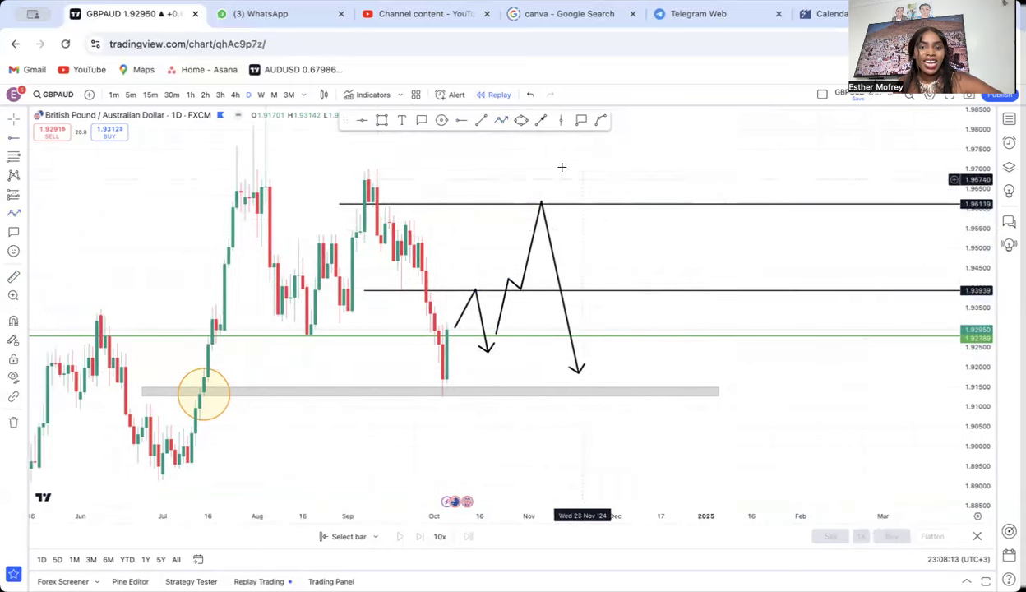
{"action": "left_click", "coordinate": [616, 338]}
{"action": "left_click", "coordinate": [637, 277]}
{"action": "left_click", "coordinate": [649, 293]}
{"action": "left_click", "coordinate": [669, 190]}
{"action": "left_click", "coordinate": [686, 203]}
{"action": "double_click", "coordinate": [705, 130]}
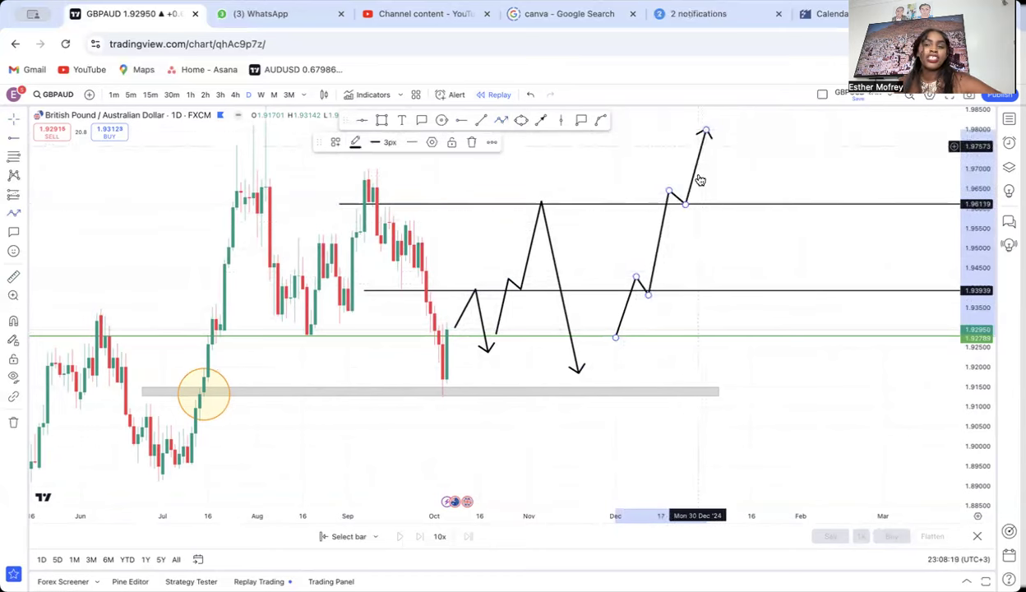
{"action": "left_click_drag", "start_coordinate": [689, 262], "coordinate": [686, 273]}
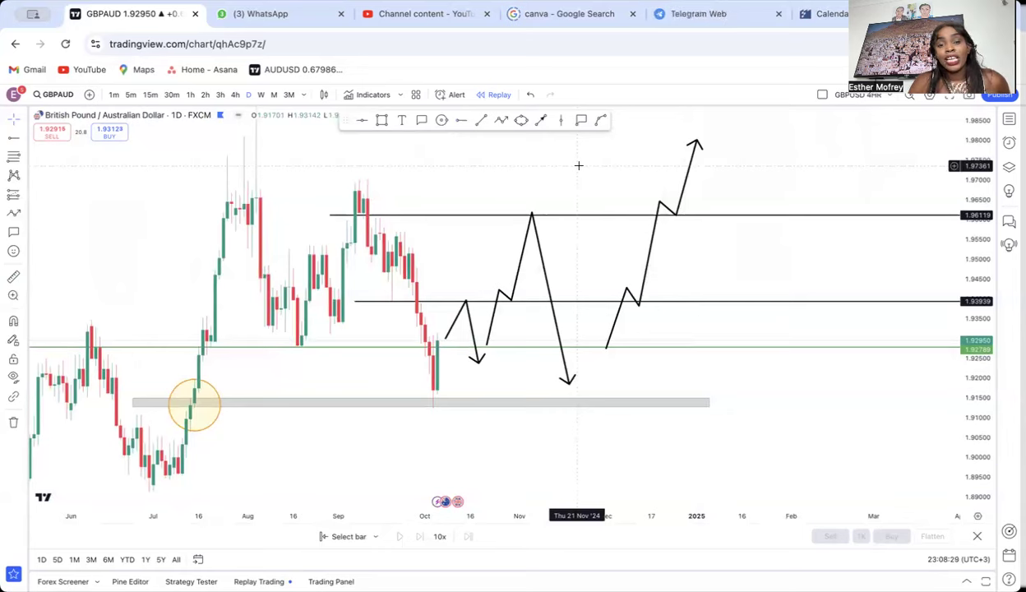
{"action": "left_click_drag", "start_coordinate": [579, 168], "coordinate": [608, 241]}
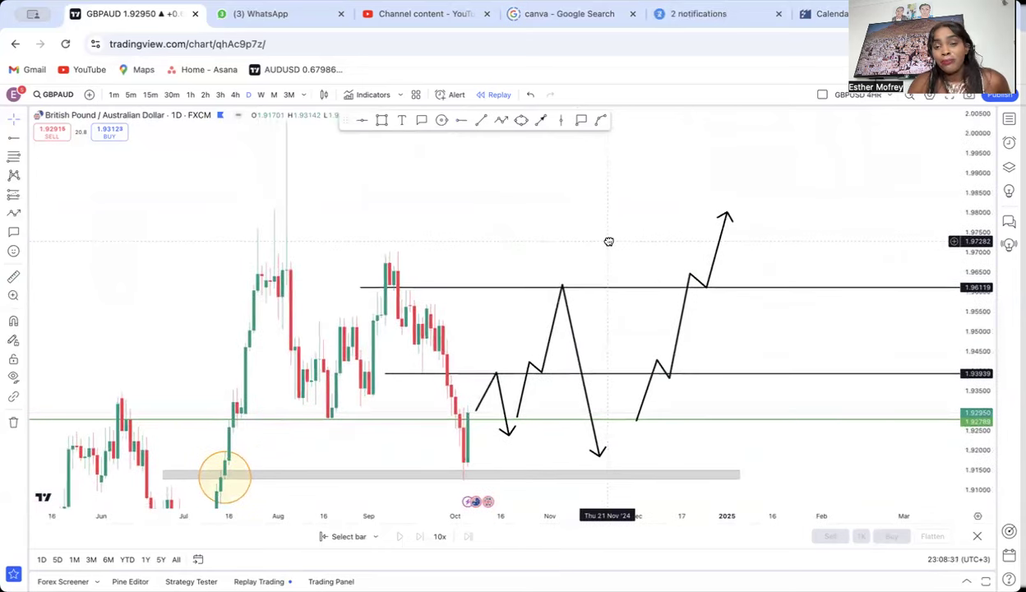